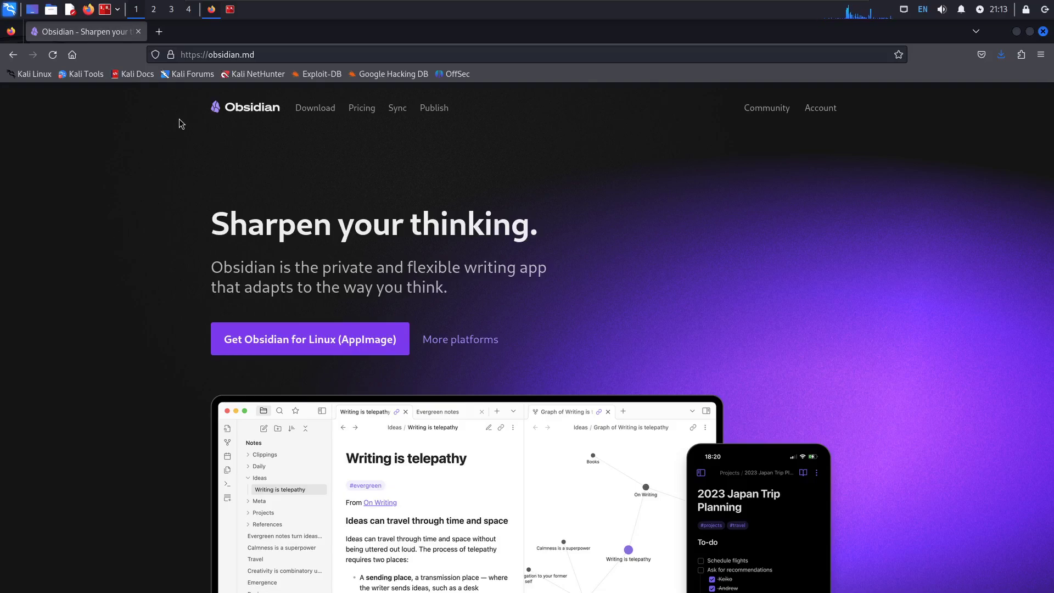
Search the web for 'obsidian', then download the Obsidian for Linux AppImage from obsidian.md.
{"action": "left_click", "coordinate": [159, 32]}
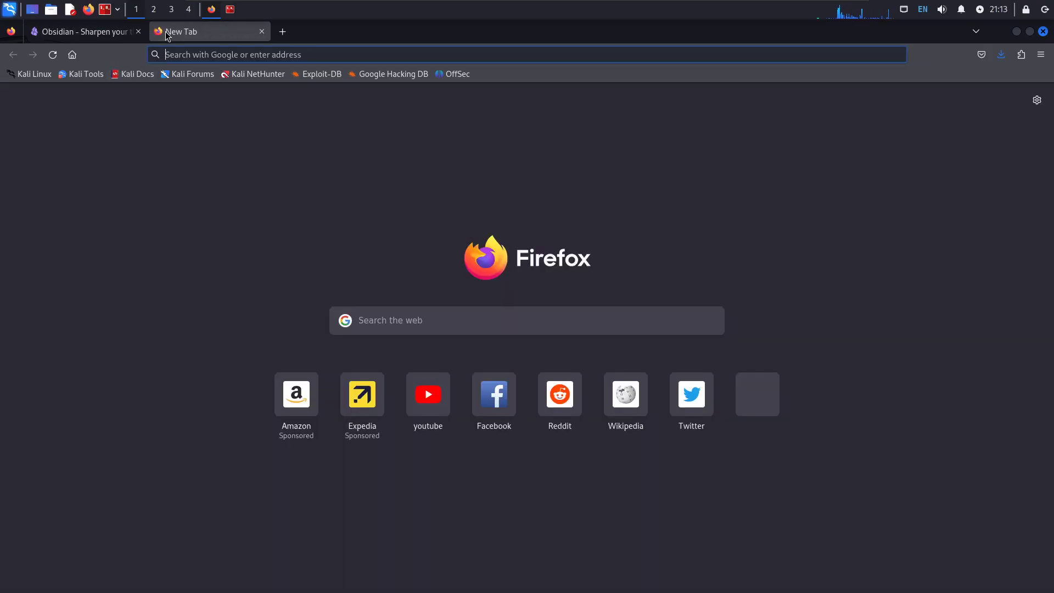
{"action": "type", "text": "obsdiain"}
{"action": "key", "text": "Return"}
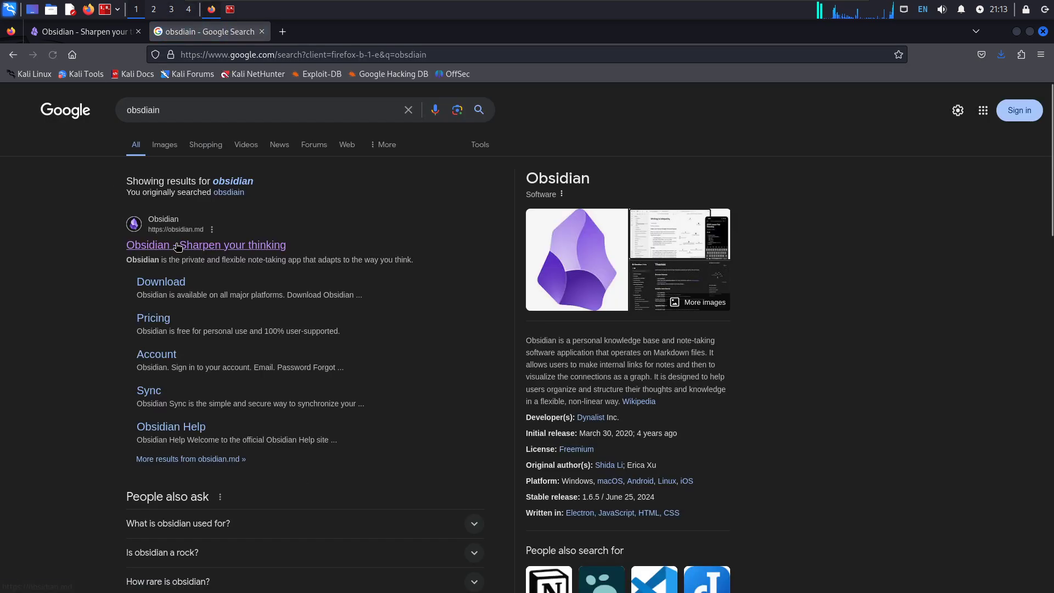
{"action": "left_click", "coordinate": [85, 32]}
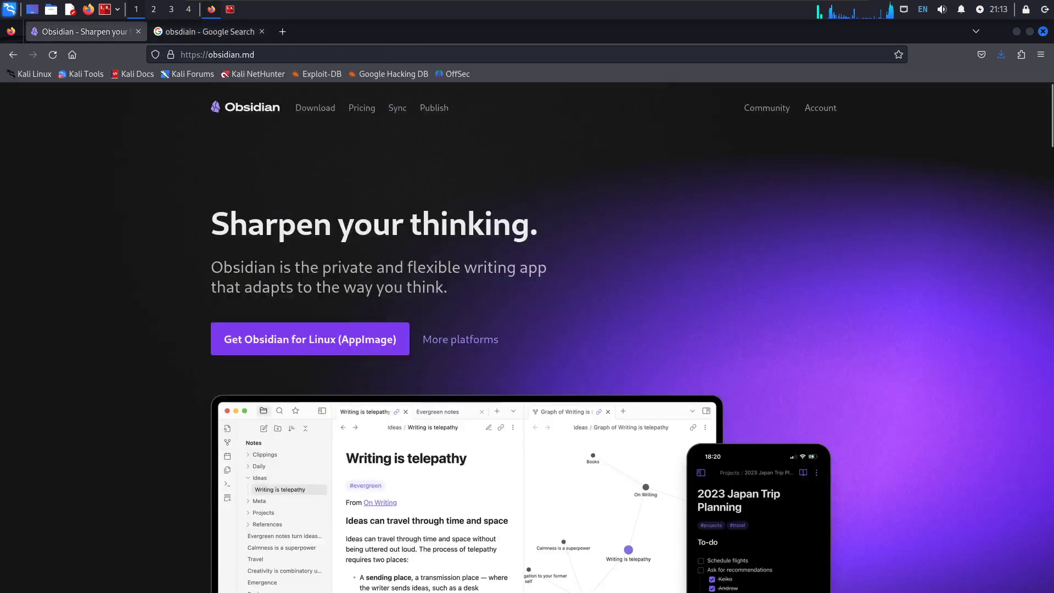
{"action": "left_click", "coordinate": [301, 344]}
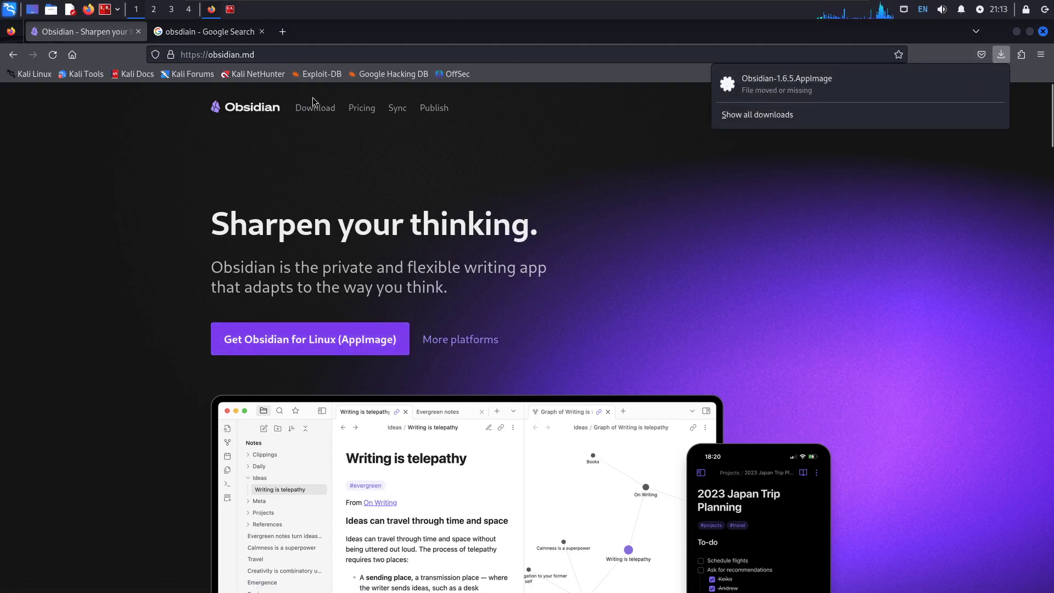
In the terminal, change into the Downloads folder and list its contents.
{"action": "key", "text": "alt+Tab"}
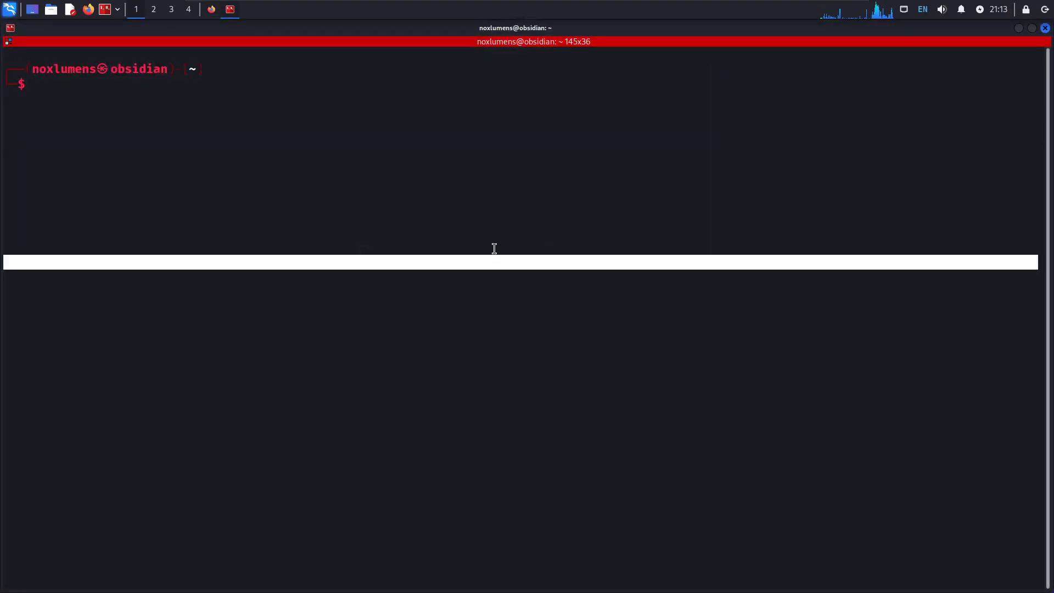
{"action": "type", "text": "cd Downloads/"}
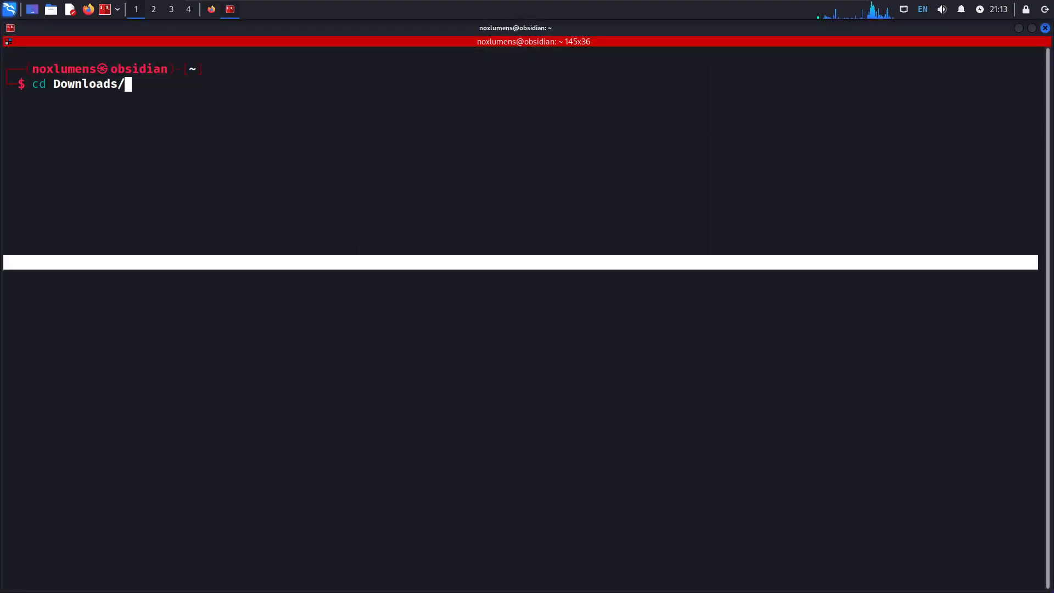
{"action": "key", "text": "Return"}
{"action": "type", "text": "ll"}
{"action": "key", "text": "Return"}
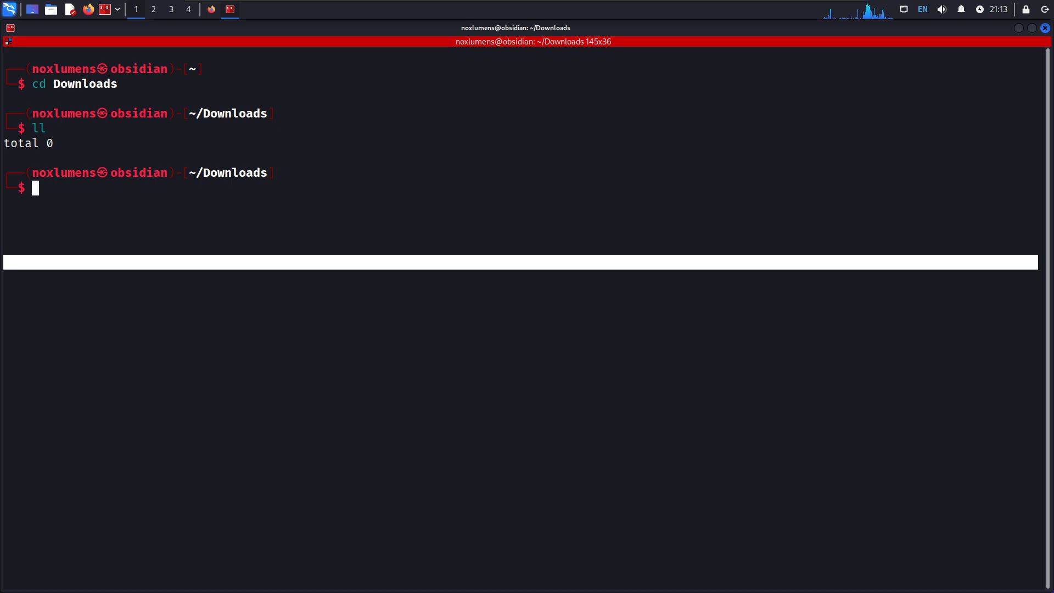
Move to /opt and list it and the obsidian folder inside it.
{"action": "type", "text": "/opt"}
{"action": "key", "text": "Return"}
{"action": "type", "text": ";s"}
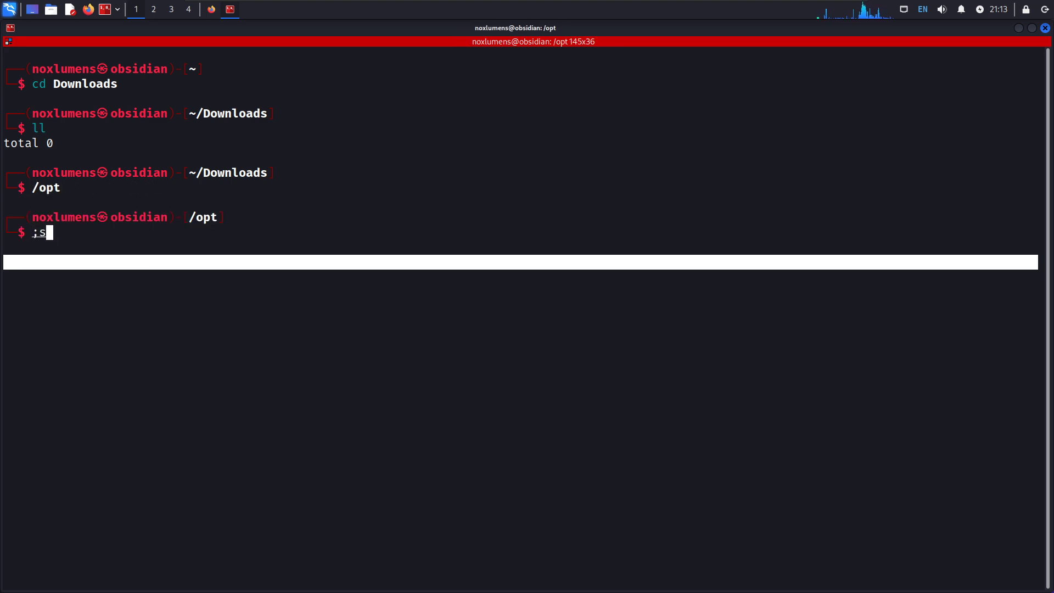
{"action": "key", "text": "BackSpace"}
{"action": "key", "text": "BackSpace"}
{"action": "type", "text": "ls"}
{"action": "key", "text": "Return"}
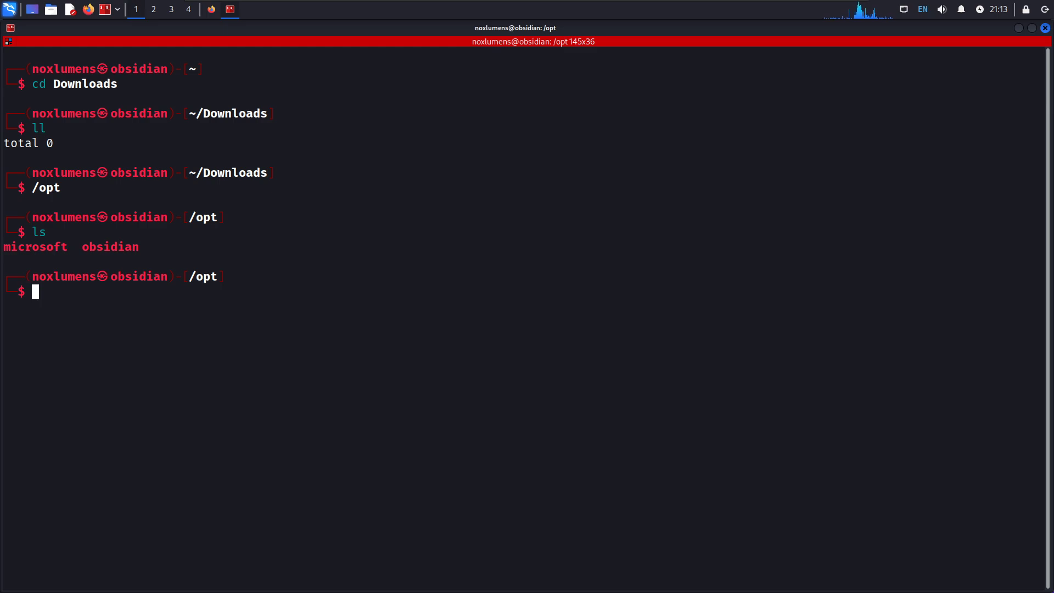
{"action": "type", "text": "ll o"}
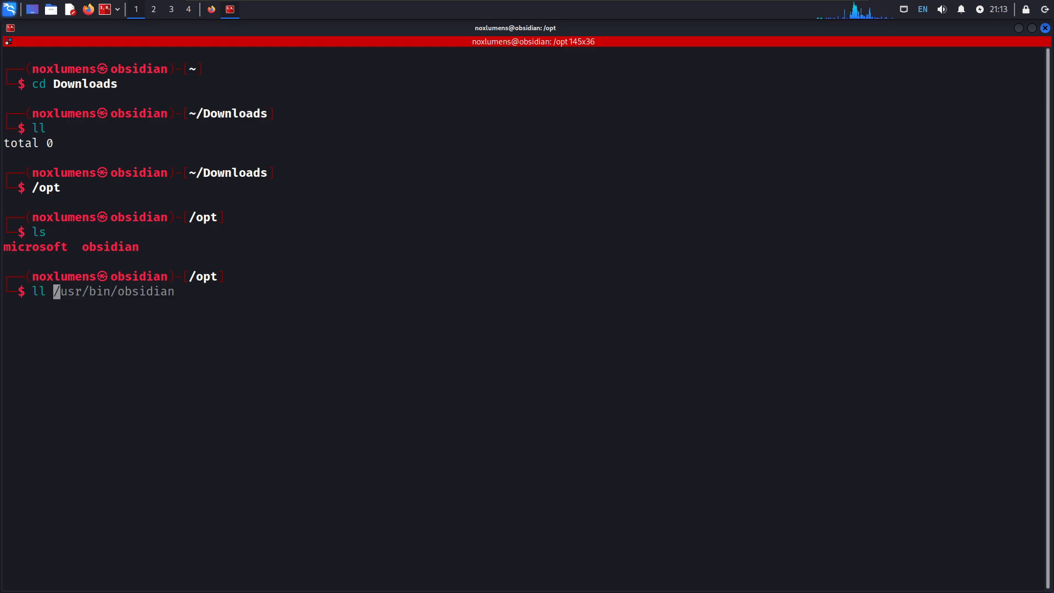
{"action": "key", "text": "Tab"}
{"action": "key", "text": "Return"}
{"action": "type", "text": "l"}
{"action": "key", "text": "BackSpace"}
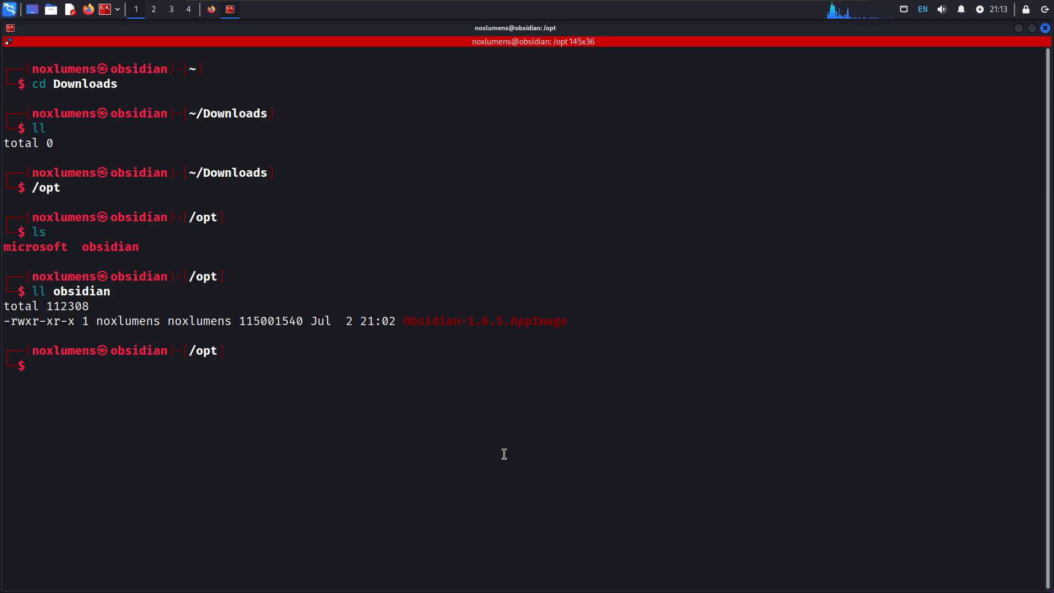
Run ./obsidian/Obsidian-1.6.5.AppImage, then close Obsidian's start window.
{"action": "type", "text": "ob"}
{"action": "key", "text": "Tab"}
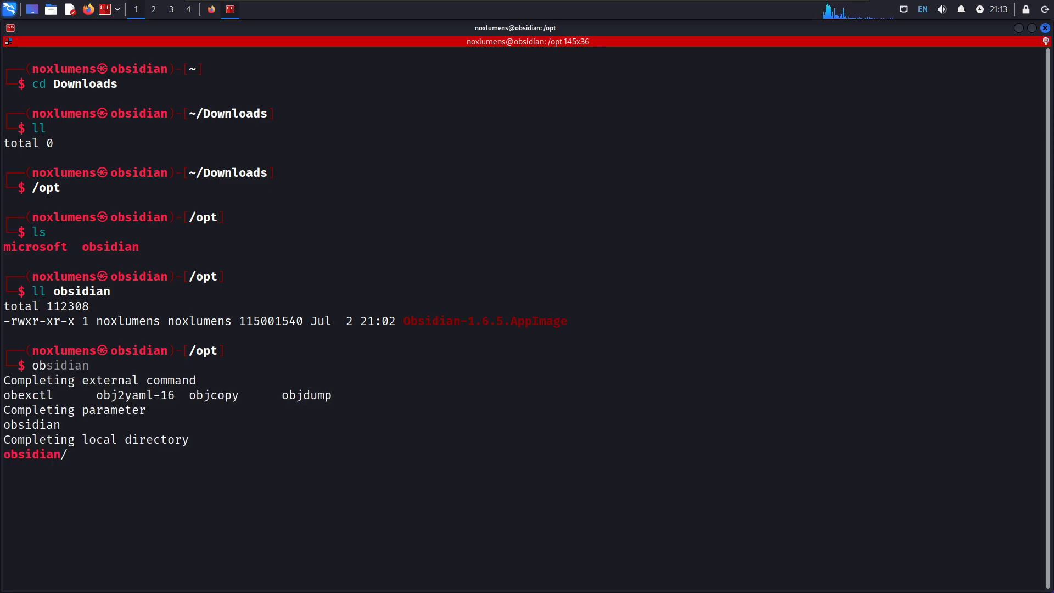
{"action": "key", "text": "BackSpace"}
{"action": "key", "text": "BackSpace"}
{"action": "type", "text": "./ob"}
{"action": "key", "text": "Tab"}
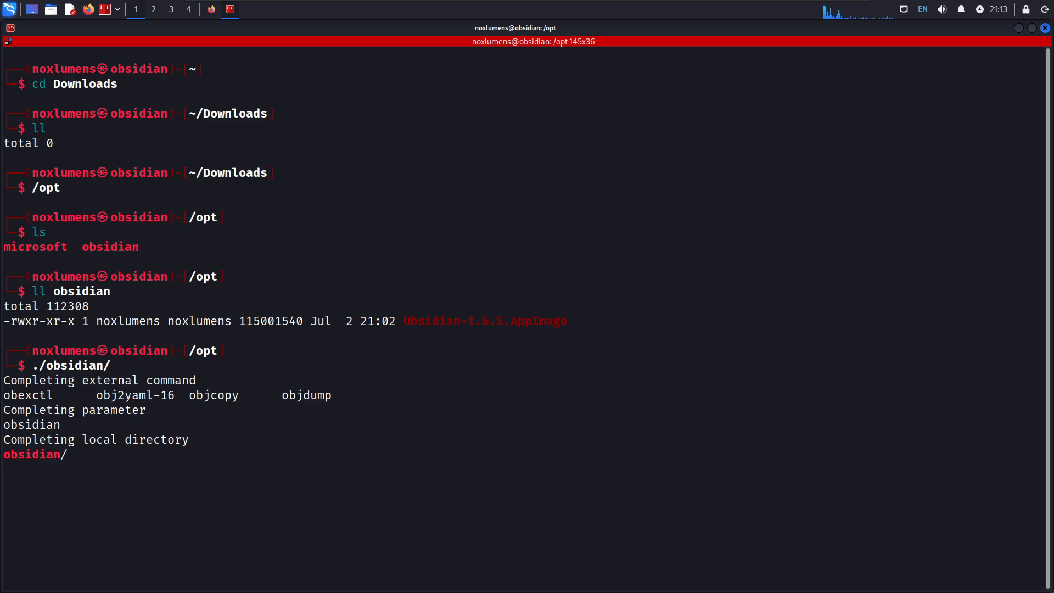
{"action": "key", "text": "Tab"}
{"action": "key", "text": "Return"}
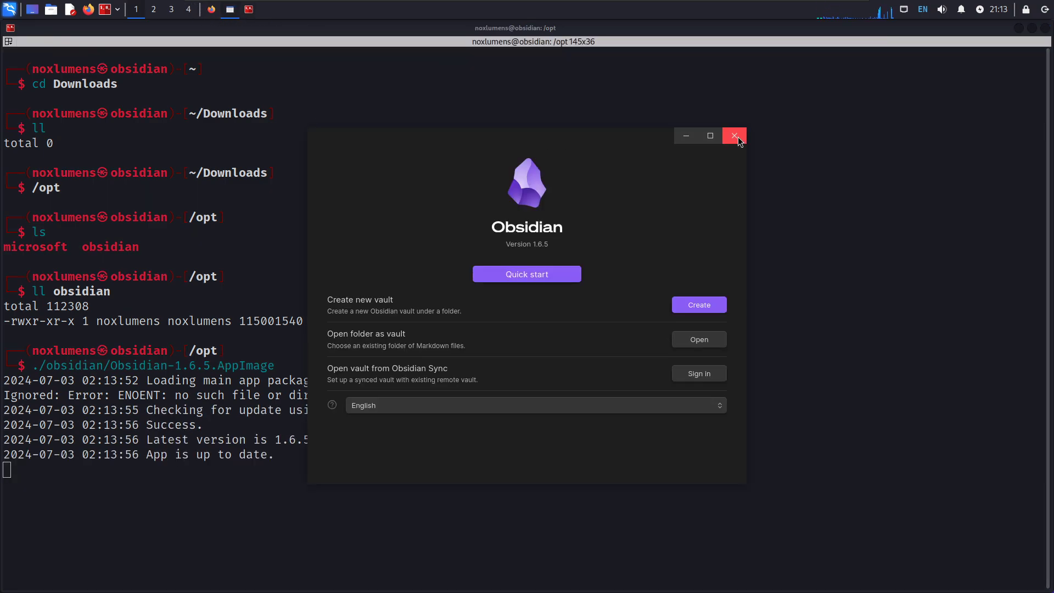
{"action": "left_click", "coordinate": [737, 139]}
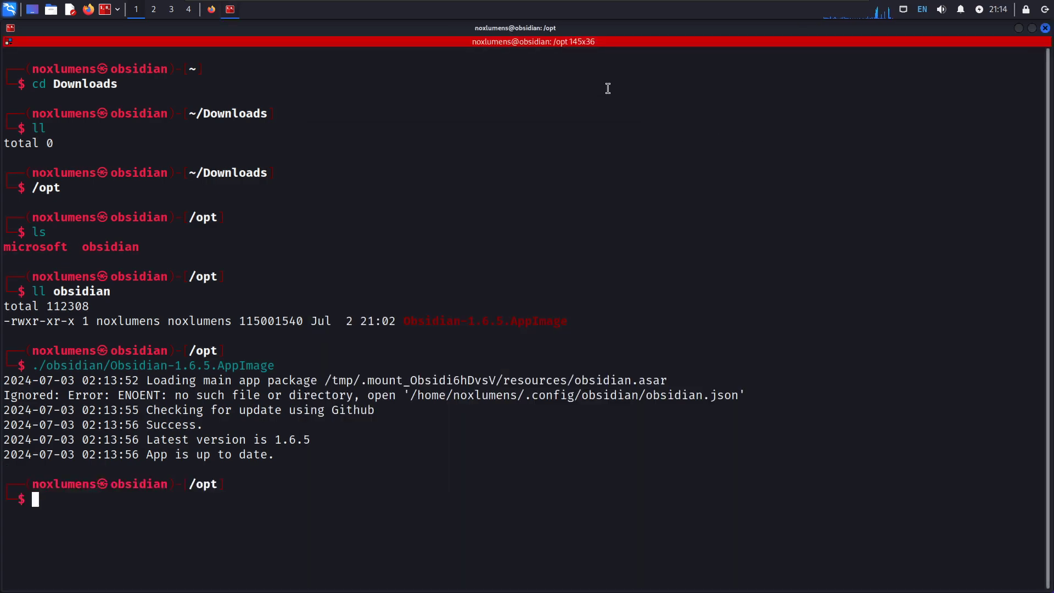
Open Panel Preferences on the Items list, moving Whisker Menu down and back to the top.
{"action": "right_click", "coordinate": [259, 15]}
{"action": "mouse_move", "coordinate": [287, 93]}
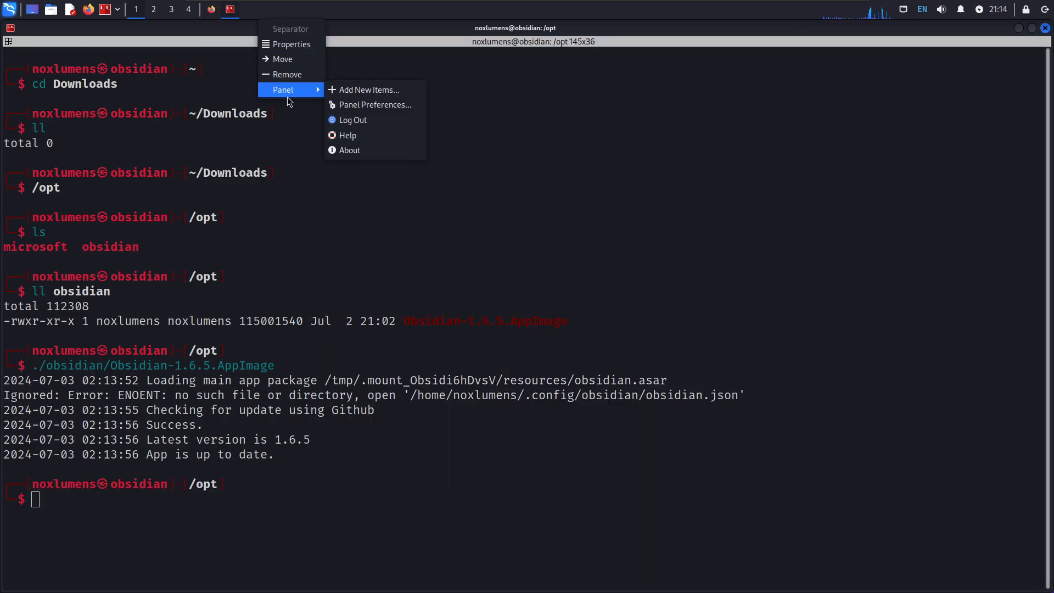
{"action": "left_click", "coordinate": [363, 104]}
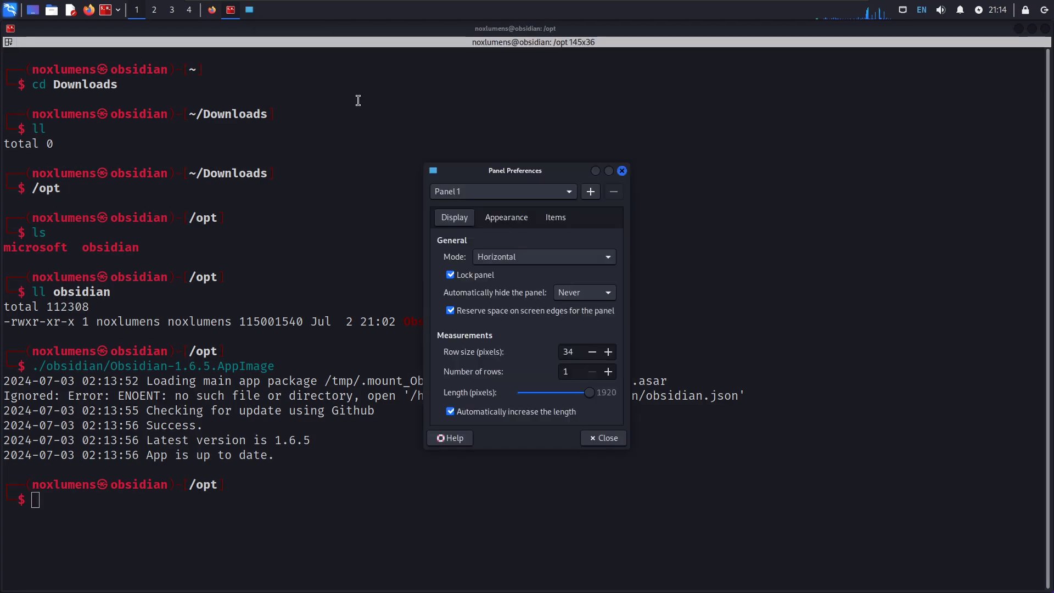
{"action": "left_click", "coordinate": [566, 222]}
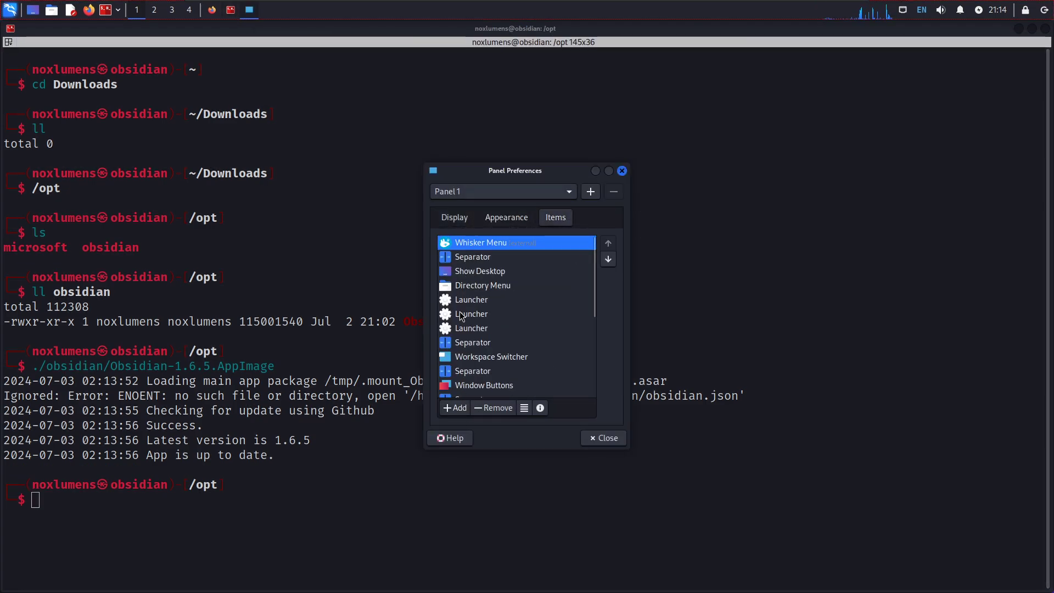
{"action": "left_click", "coordinate": [609, 259]}
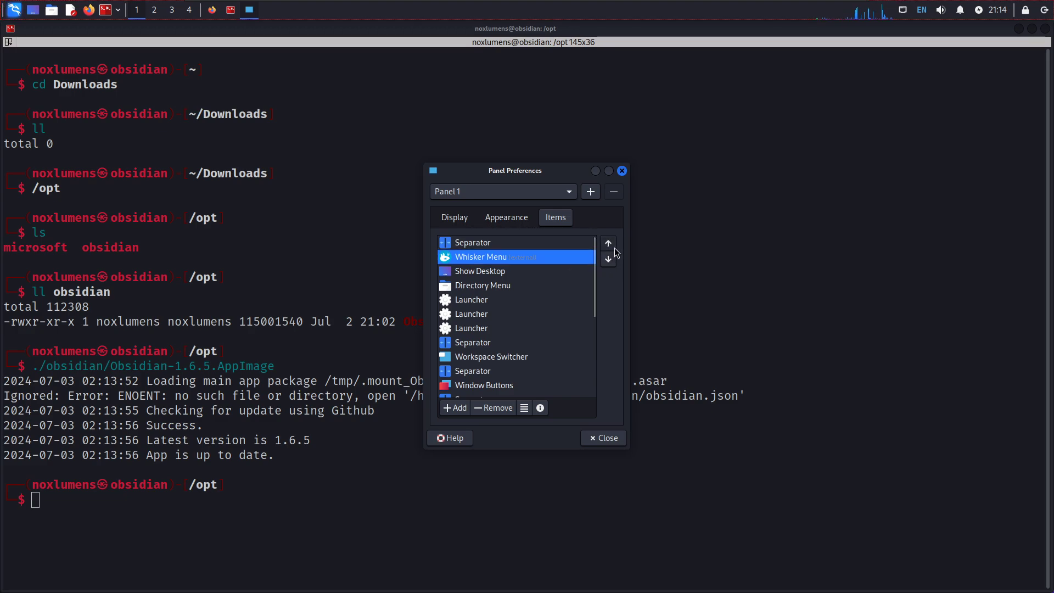
{"action": "left_click", "coordinate": [608, 244]}
Add a new Launcher item at the end of the panel's items and select it.
{"action": "scroll", "coordinate": [483, 336], "scroll_direction": "down", "scroll_amount": 5}
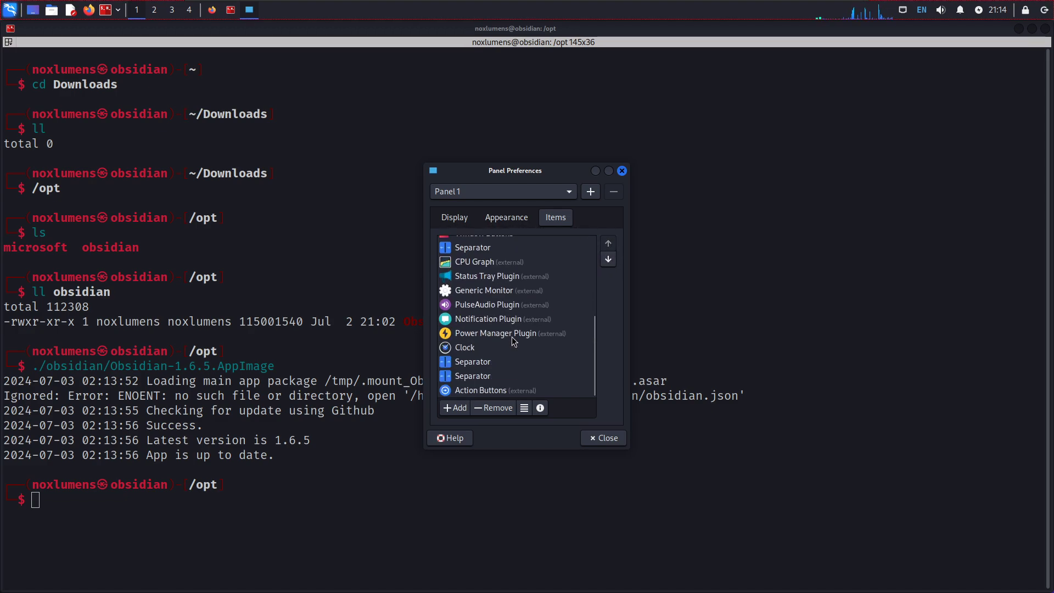
{"action": "left_click", "coordinate": [457, 407]}
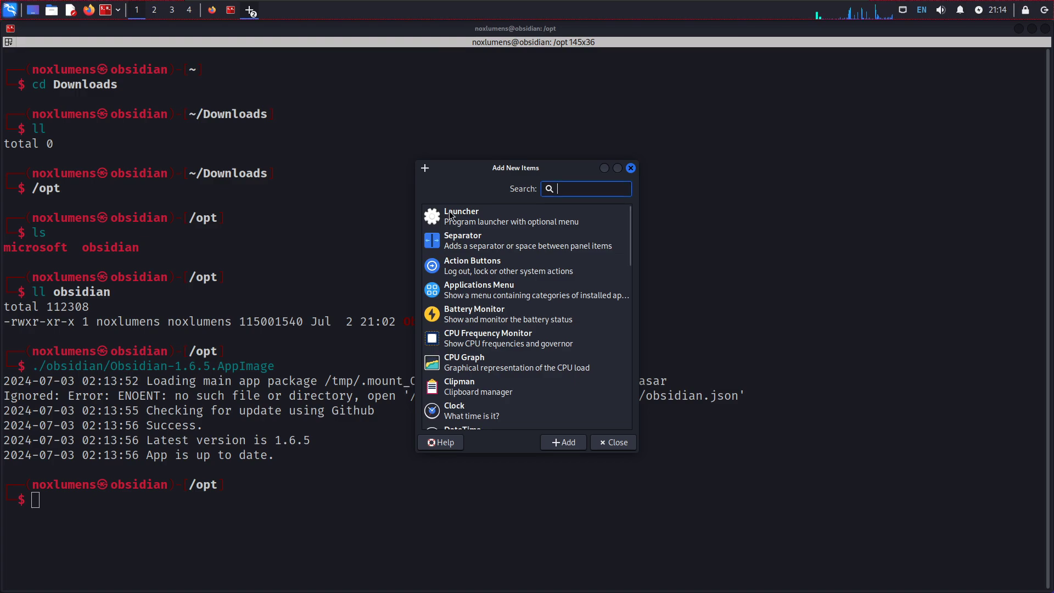
{"action": "left_click", "coordinate": [556, 442]}
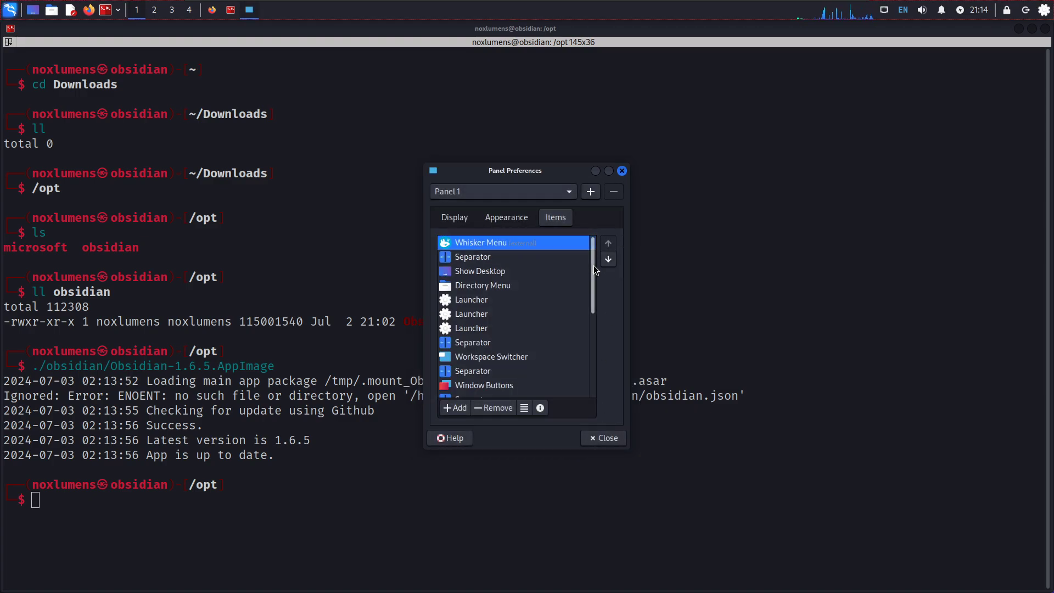
{"action": "left_click", "coordinate": [483, 390]}
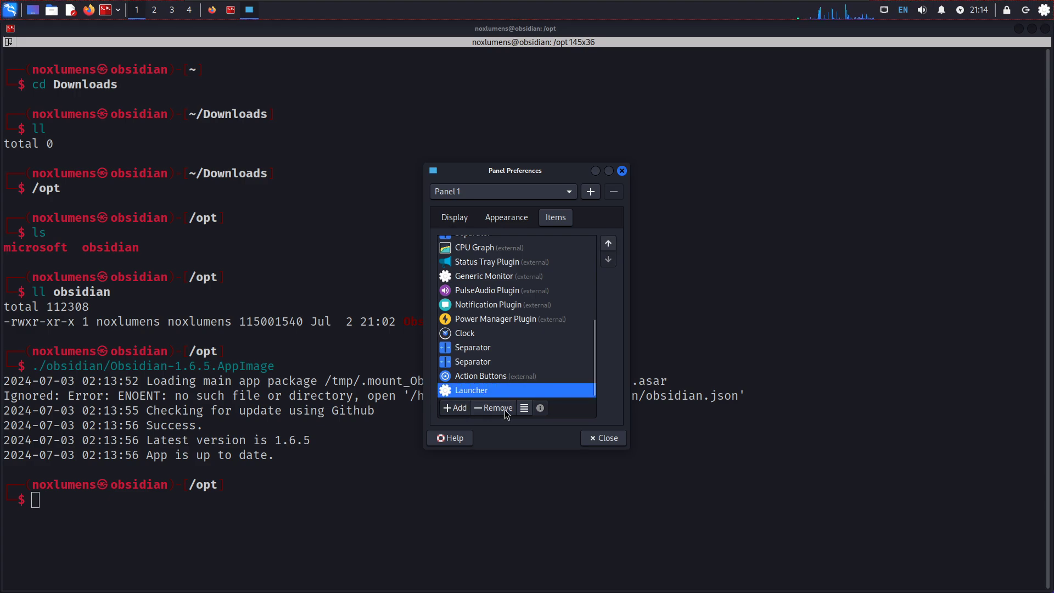
Open the new launcher's settings, try searching 'obs' in its application list, then close it.
{"action": "left_click", "coordinate": [524, 407]}
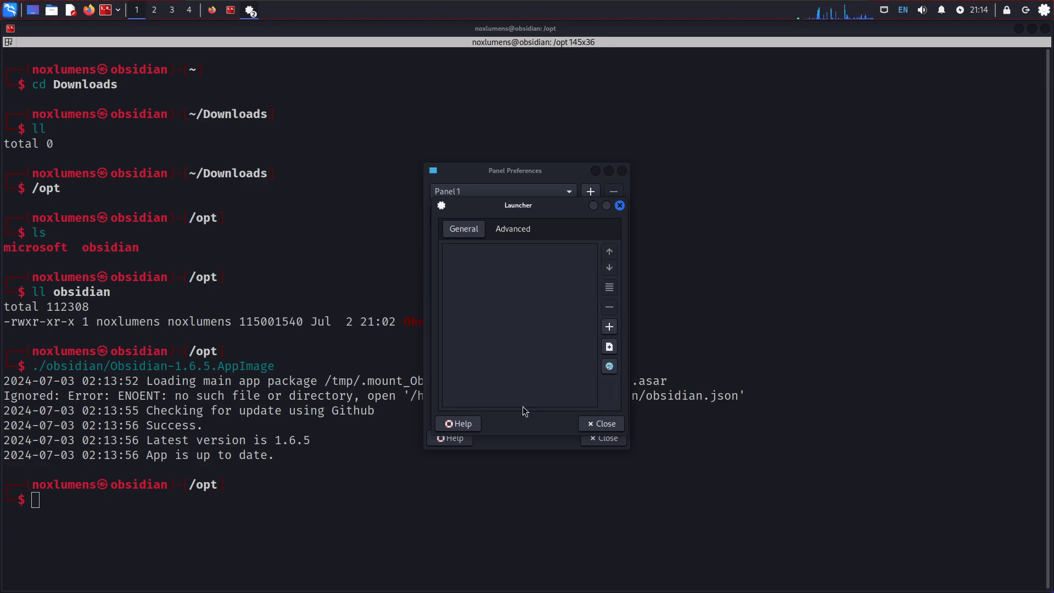
{"action": "left_click", "coordinate": [610, 330]}
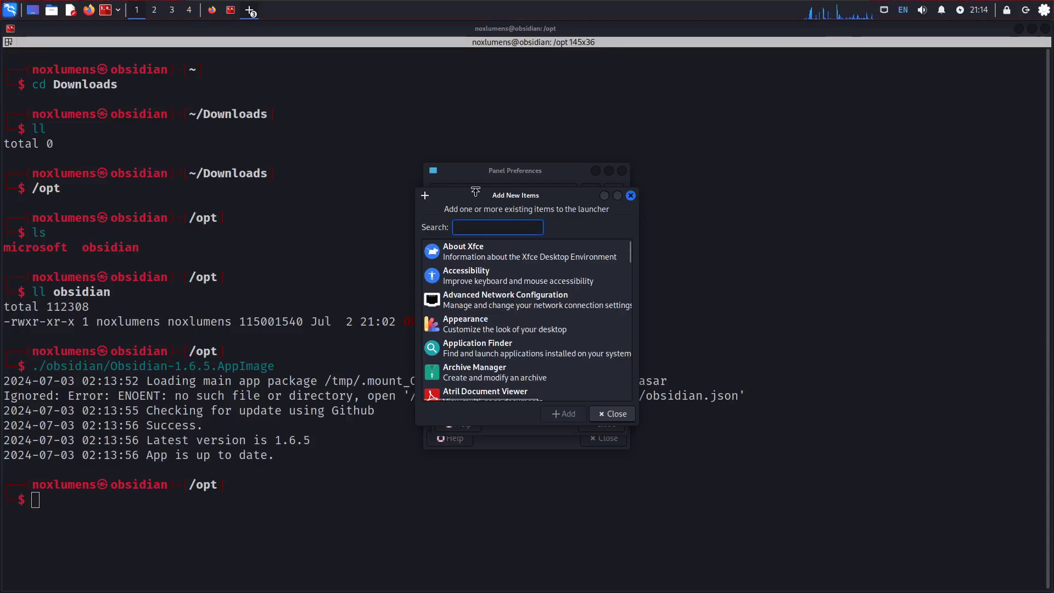
{"action": "type", "text": "obs"}
{"action": "key", "text": "BackSpace"}
{"action": "key", "text": "BackSpace"}
{"action": "key", "text": "BackSpace"}
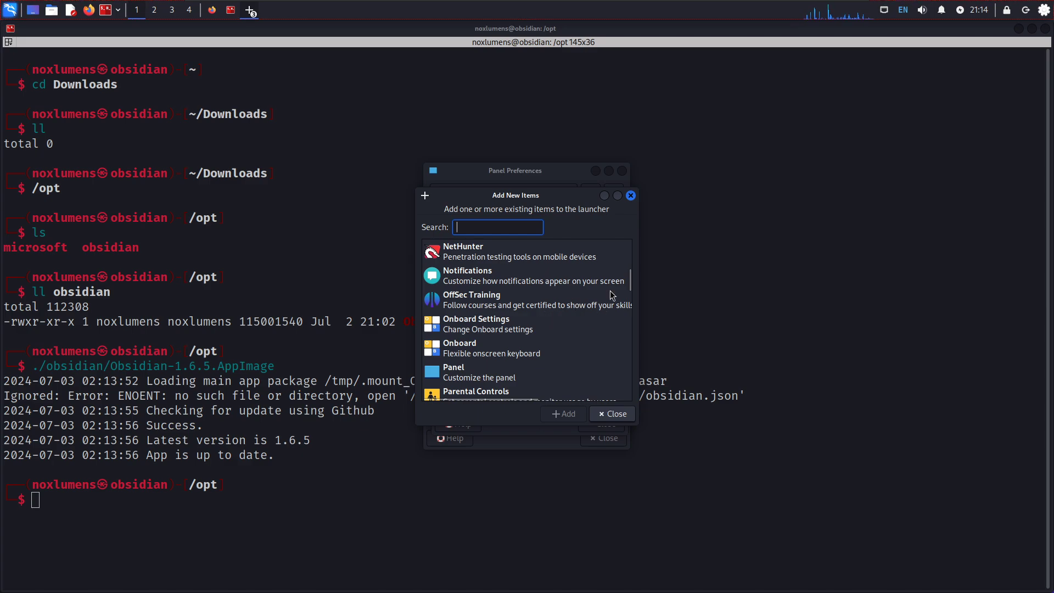
{"action": "left_click", "coordinate": [610, 414]}
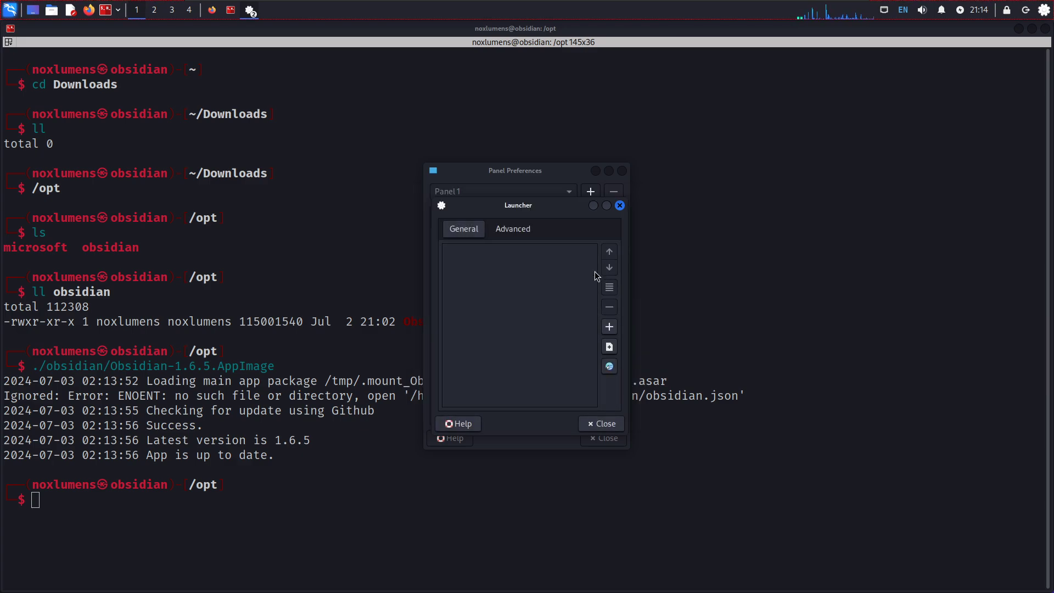
Reopen the Add New Items list and select the Run Program... entry near its end.
{"action": "left_click", "coordinate": [610, 328]}
{"action": "scroll", "coordinate": [535, 343], "scroll_direction": "down", "scroll_amount": 2}
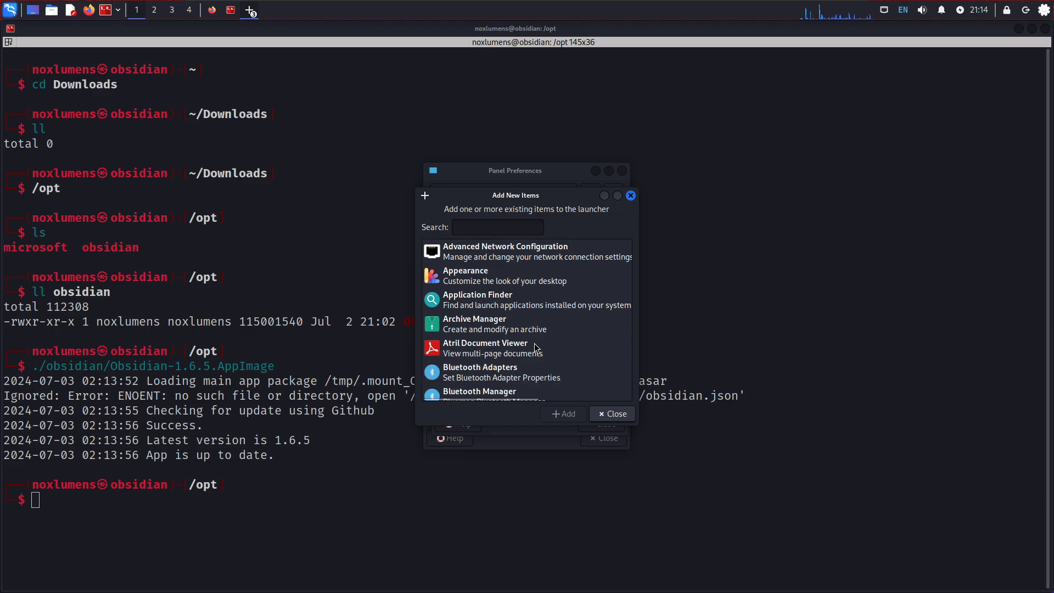
{"action": "scroll", "coordinate": [483, 337], "scroll_direction": "down", "scroll_amount": 6}
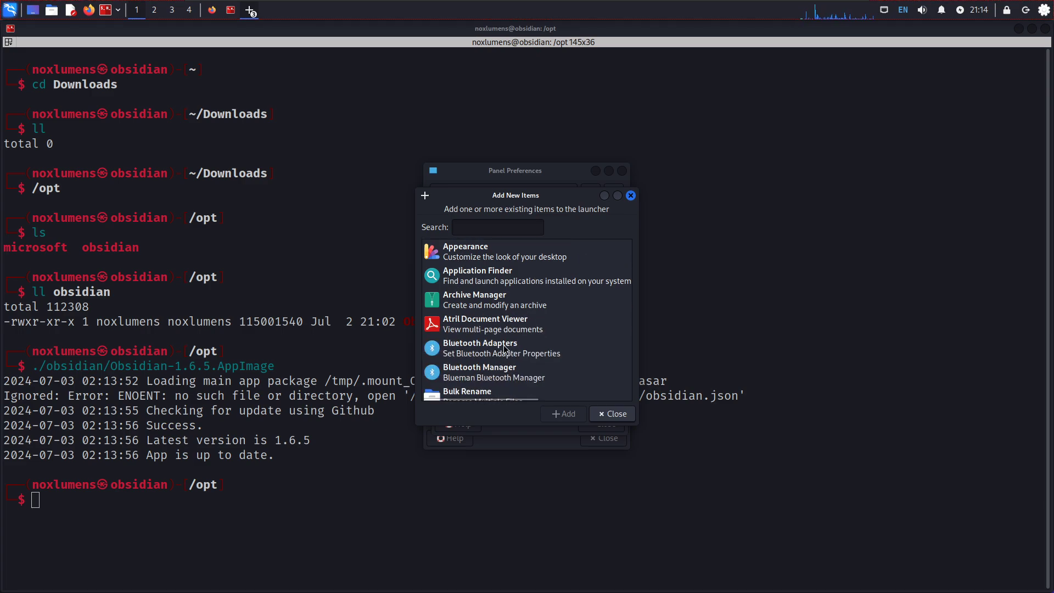
{"action": "scroll", "coordinate": [504, 349], "scroll_direction": "down", "scroll_amount": 6}
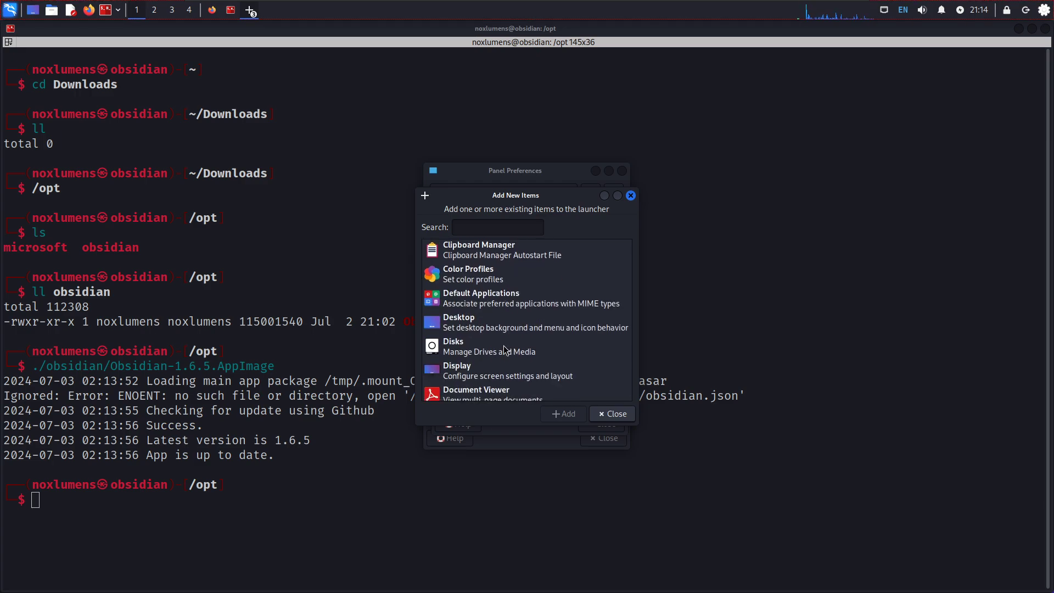
{"action": "scroll", "coordinate": [504, 350], "scroll_direction": "down", "scroll_amount": 8}
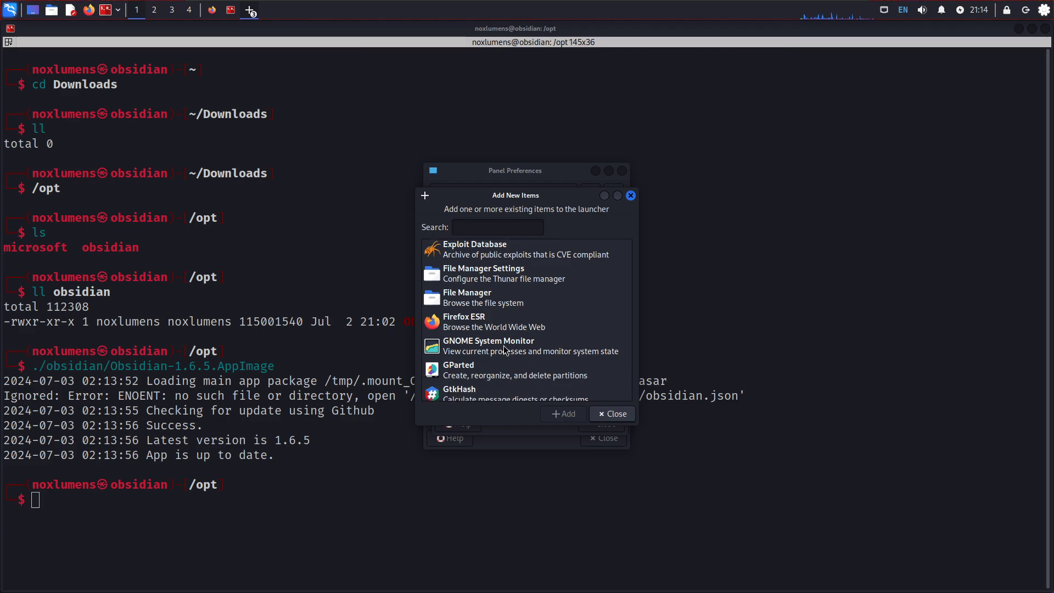
{"action": "scroll", "coordinate": [504, 349], "scroll_direction": "down", "scroll_amount": 8}
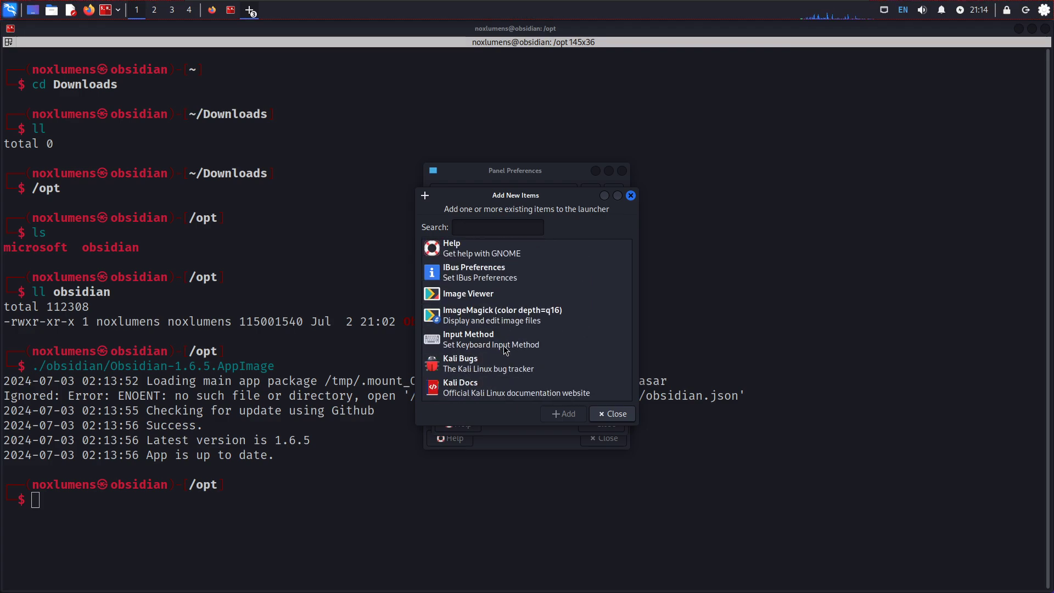
{"action": "scroll", "coordinate": [504, 350], "scroll_direction": "down", "scroll_amount": 10}
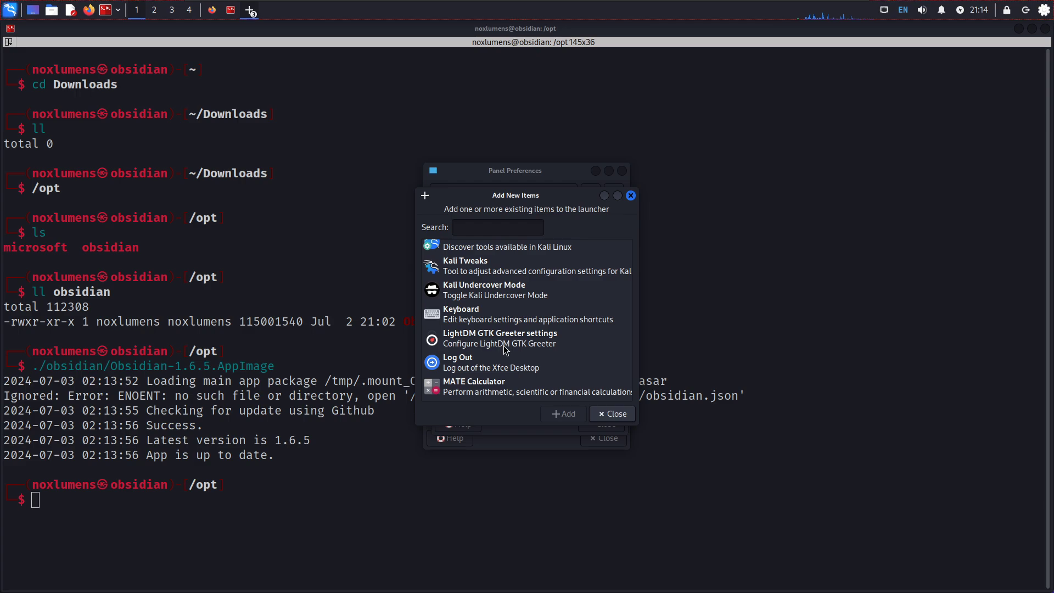
{"action": "scroll", "coordinate": [506, 351], "scroll_direction": "down", "scroll_amount": 10}
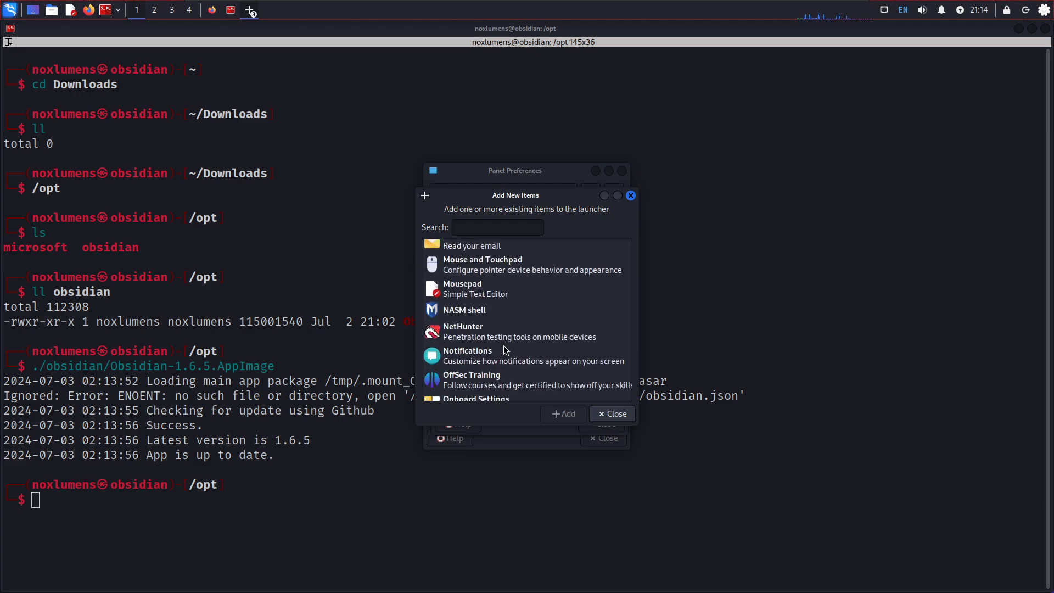
{"action": "scroll", "coordinate": [505, 351], "scroll_direction": "down", "scroll_amount": 4}
{"action": "scroll", "coordinate": [506, 350], "scroll_direction": "down", "scroll_amount": 6}
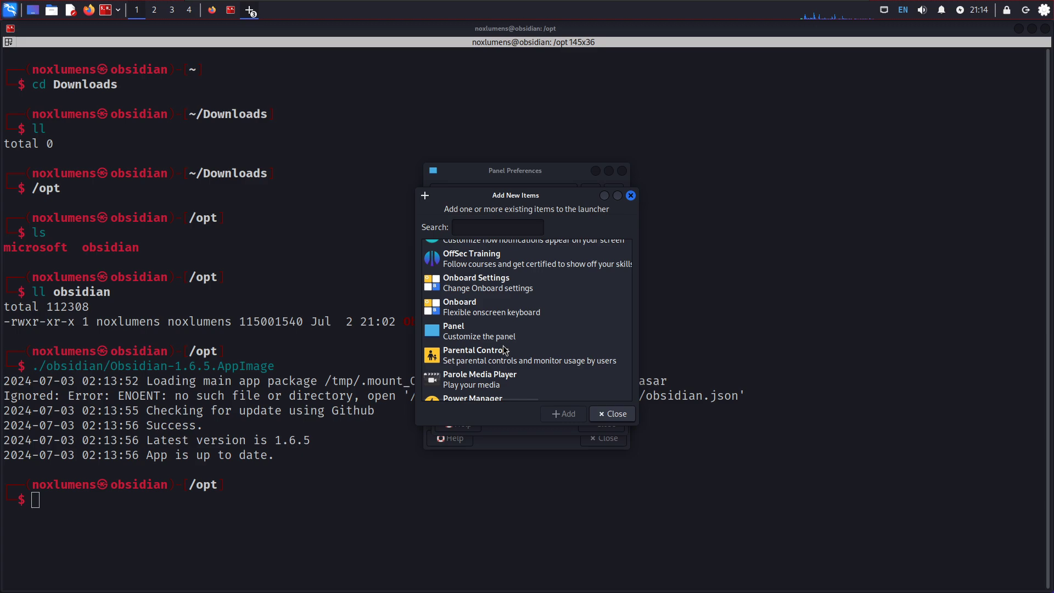
{"action": "scroll", "coordinate": [505, 350], "scroll_direction": "down", "scroll_amount": 9}
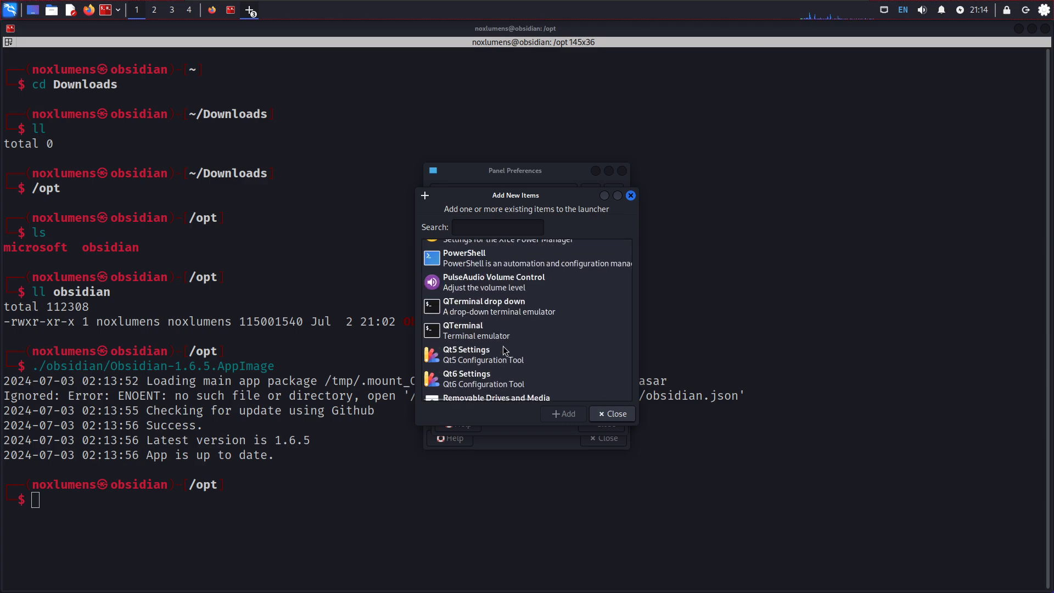
{"action": "scroll", "coordinate": [504, 350], "scroll_direction": "down", "scroll_amount": 1}
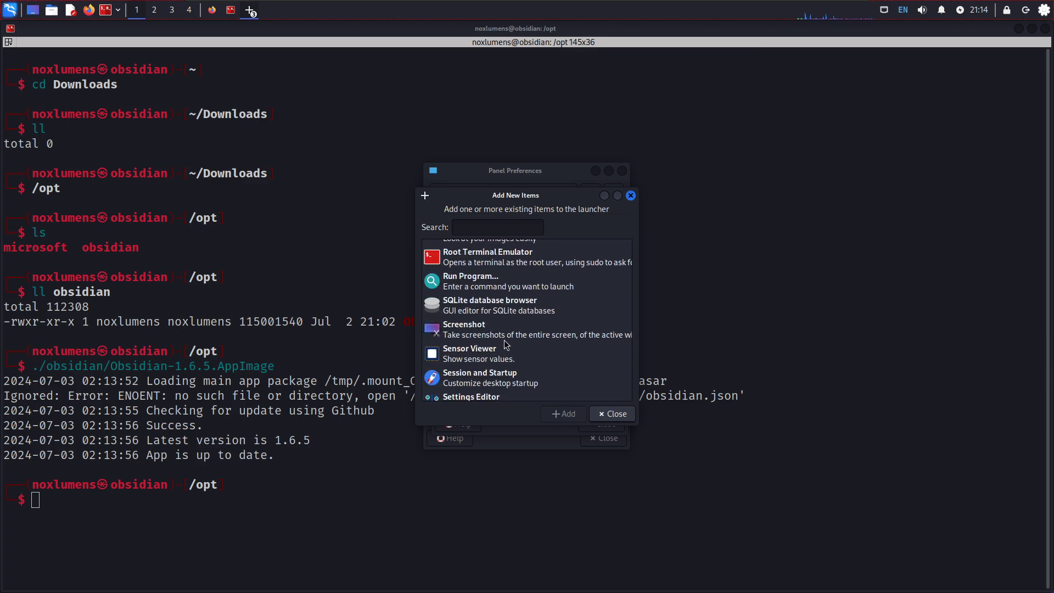
{"action": "left_click", "coordinate": [497, 281]}
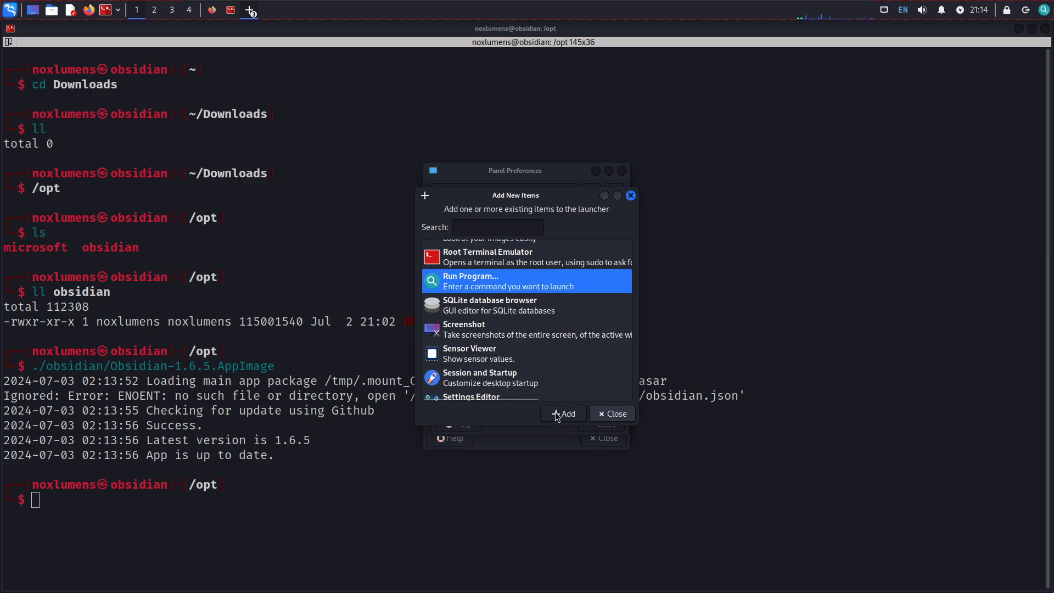
Add Run Program and set its command to /opt/obsidian/Obsidian-1.6.5.AppImage.
{"action": "left_click", "coordinate": [556, 413]}
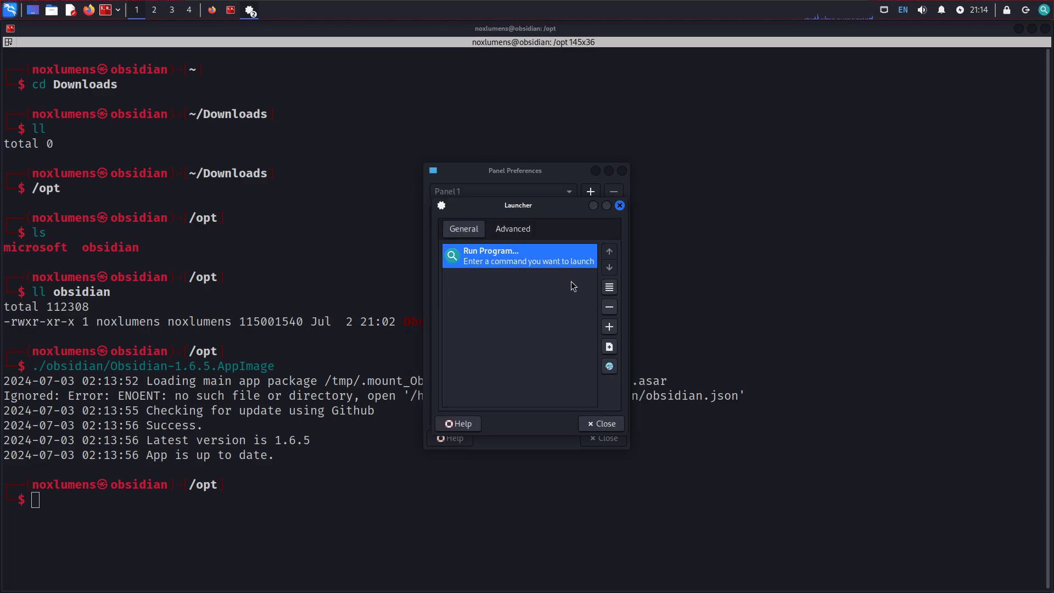
{"action": "double_click", "coordinate": [557, 256]}
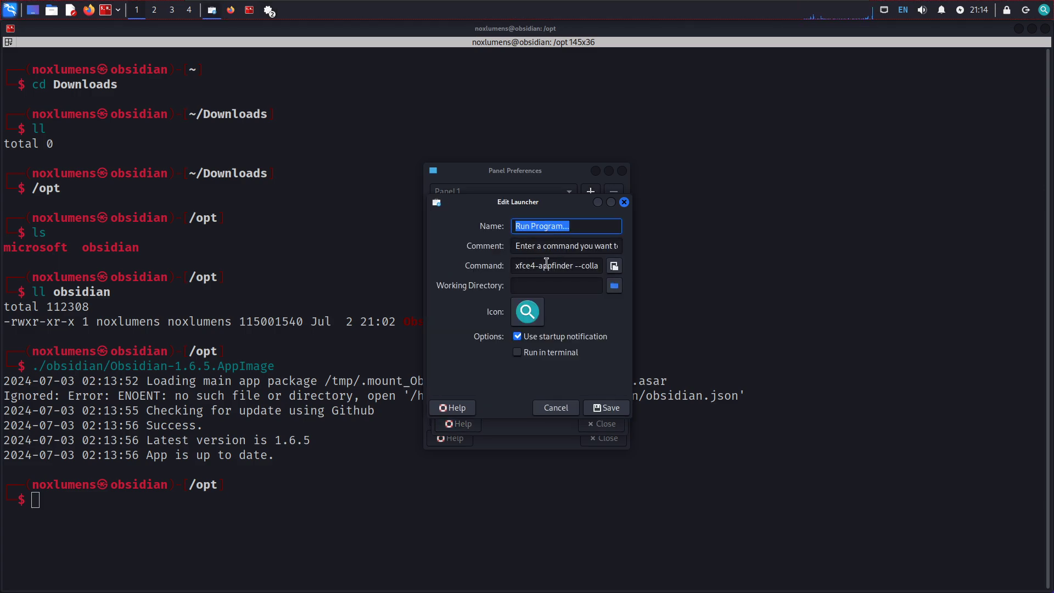
{"action": "left_click", "coordinate": [614, 266]}
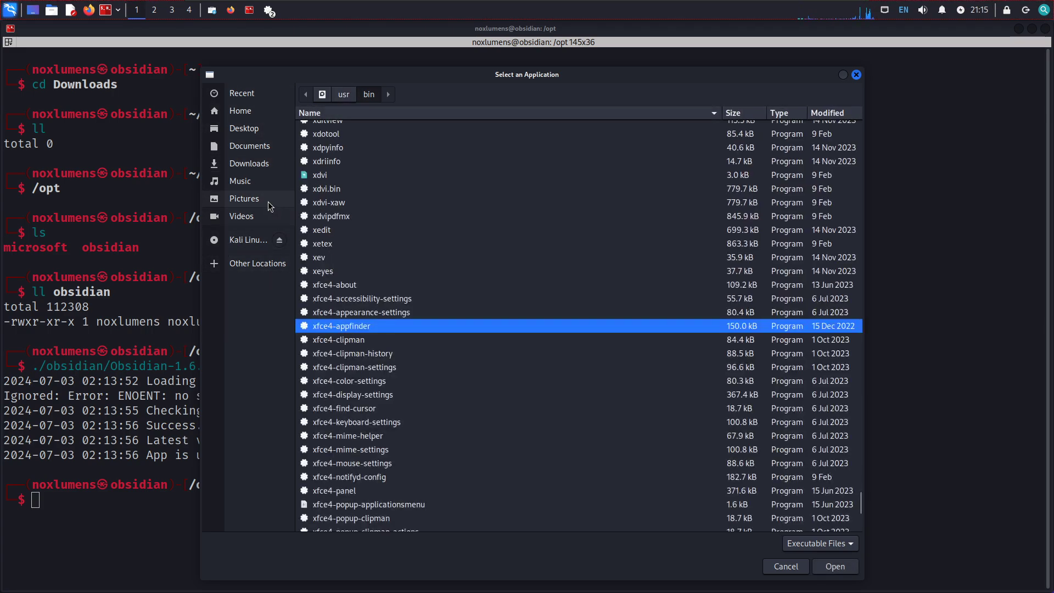
{"action": "left_click", "coordinate": [343, 94]}
{"action": "left_click", "coordinate": [323, 94]}
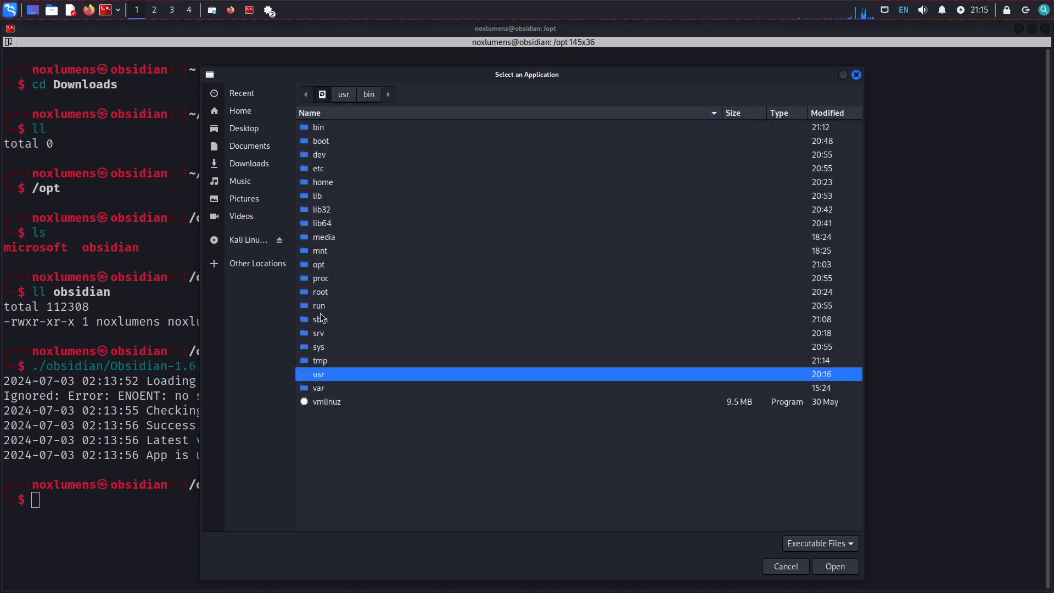
{"action": "double_click", "coordinate": [324, 265]}
{"action": "double_click", "coordinate": [323, 140]}
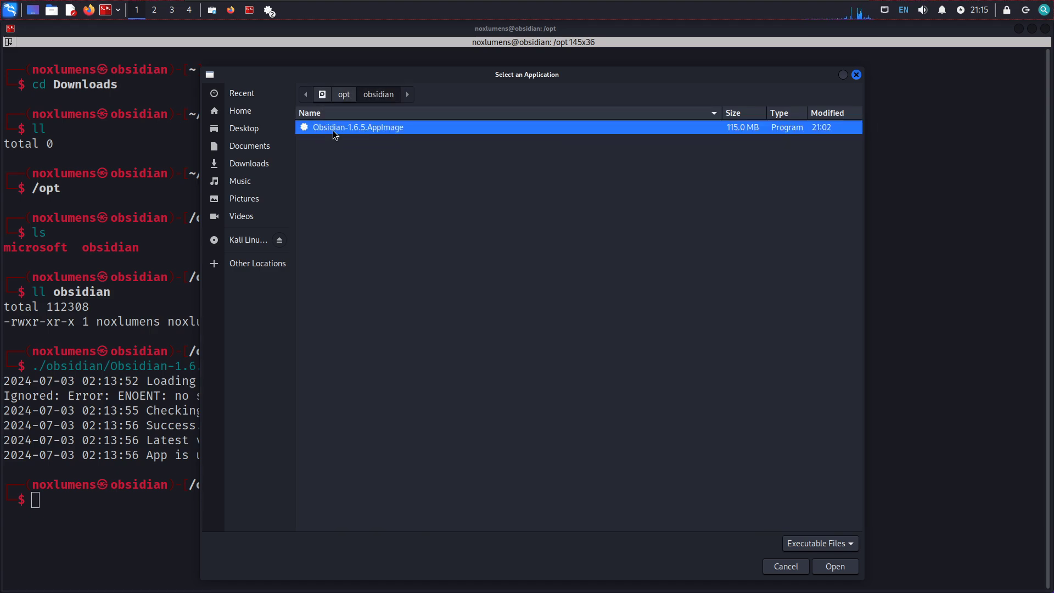
{"action": "key", "text": "Return"}
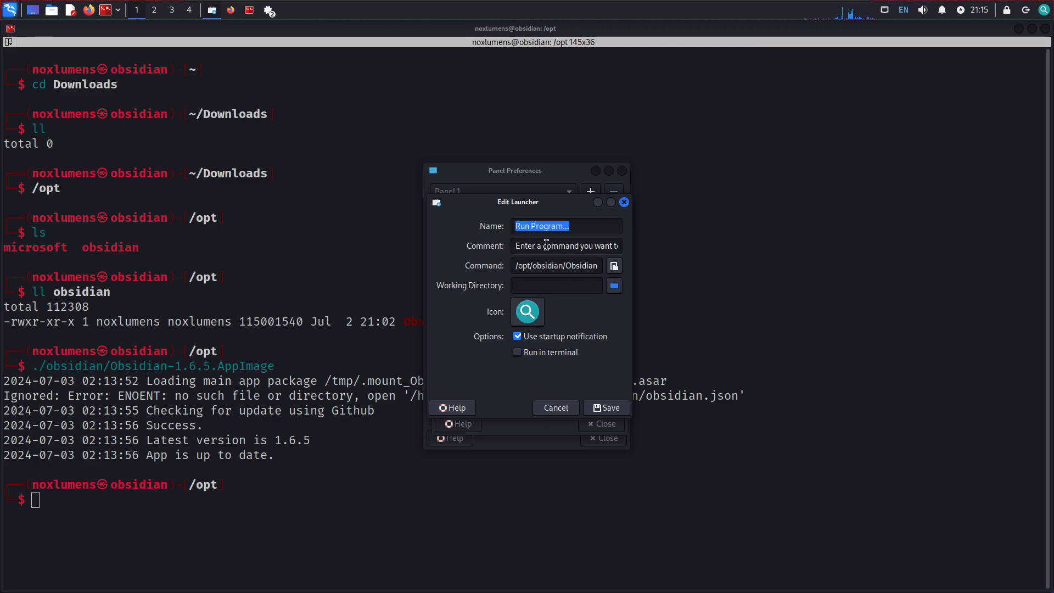
Rename the launcher item to Obsidian and bring up the Select an icon dialog.
{"action": "triple_click", "coordinate": [588, 228]}
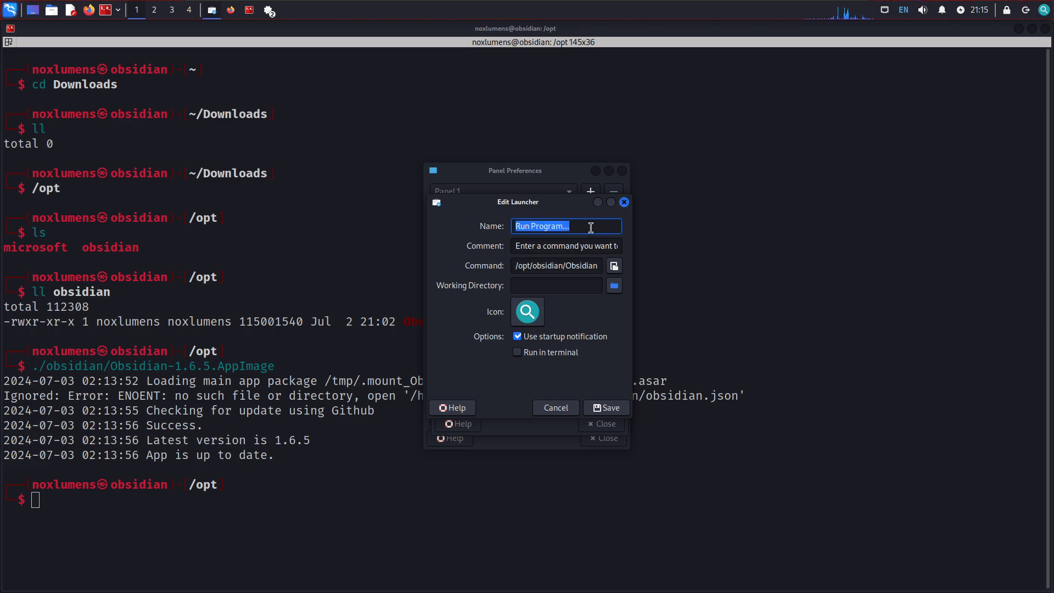
{"action": "type", "text": "Obsidian"}
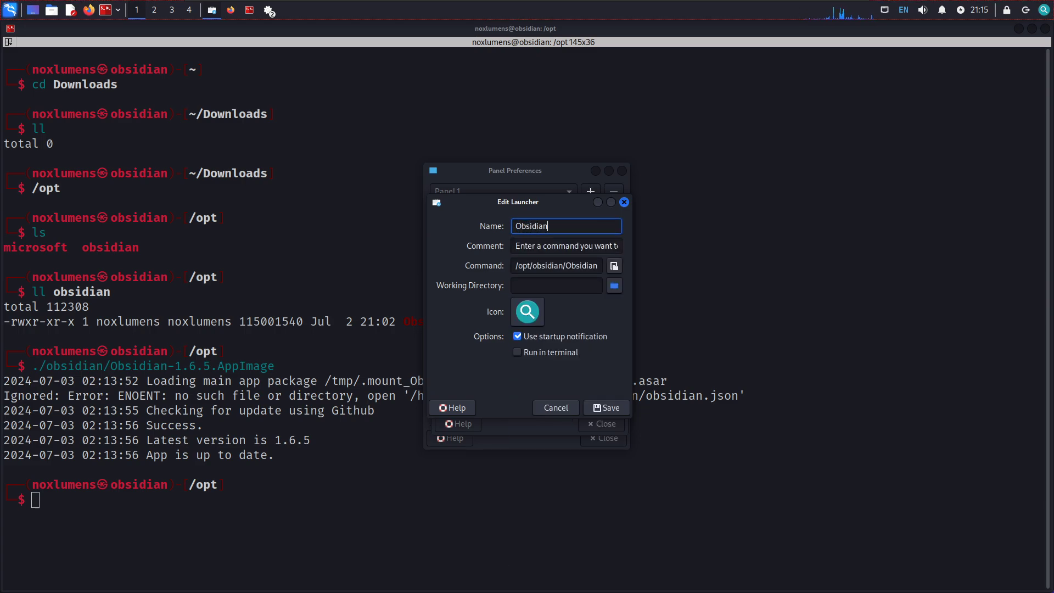
{"action": "left_click", "coordinate": [534, 311]}
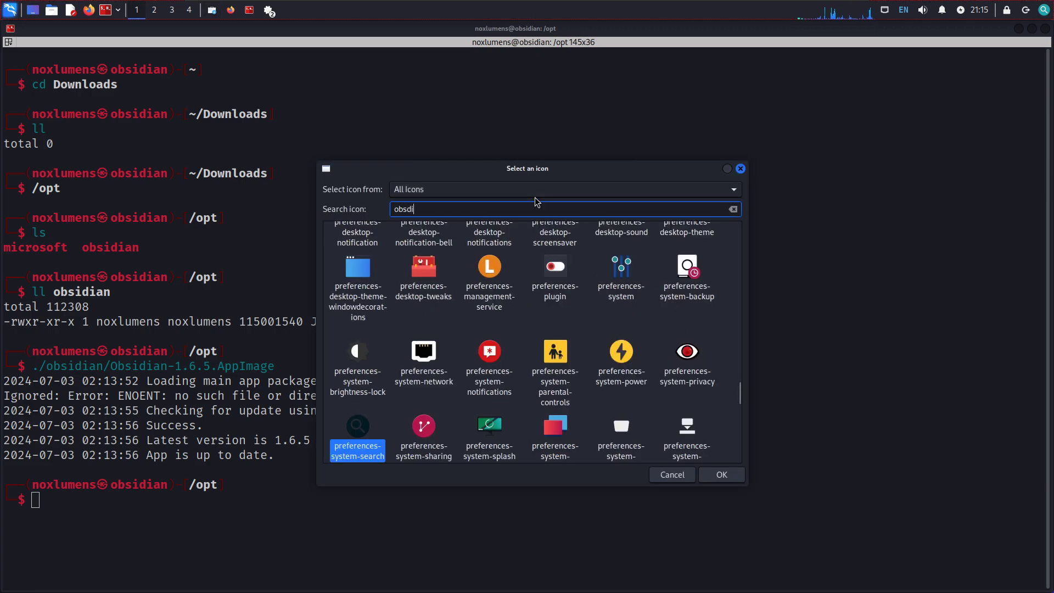
{"action": "key", "text": "BackSpace"}
{"action": "key", "text": "BackSpace"}
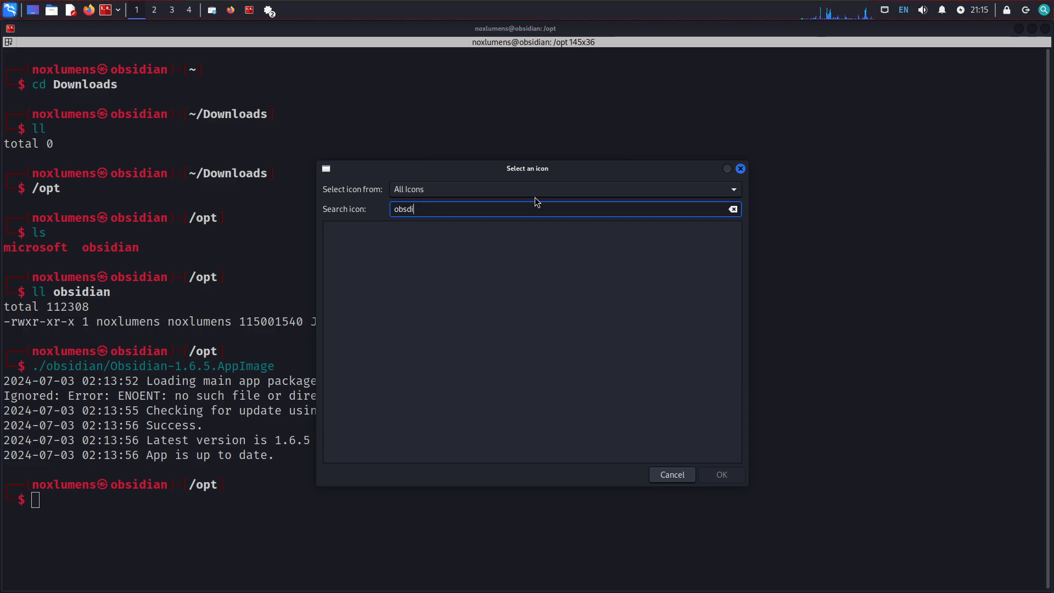
Search Google for 'obsidian icon' and open obsidian.md's 'The new Obsidian icon' post.
{"action": "left_click", "coordinate": [231, 11]}
{"action": "left_click", "coordinate": [216, 32]}
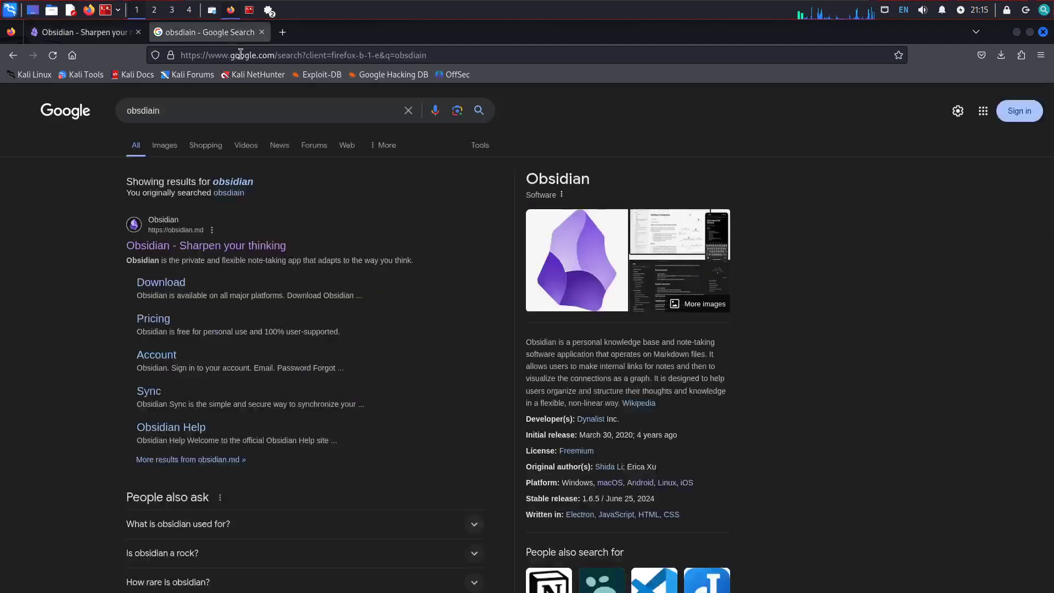
{"action": "left_click", "coordinate": [243, 53]}
{"action": "type", "text": "obsdiain"}
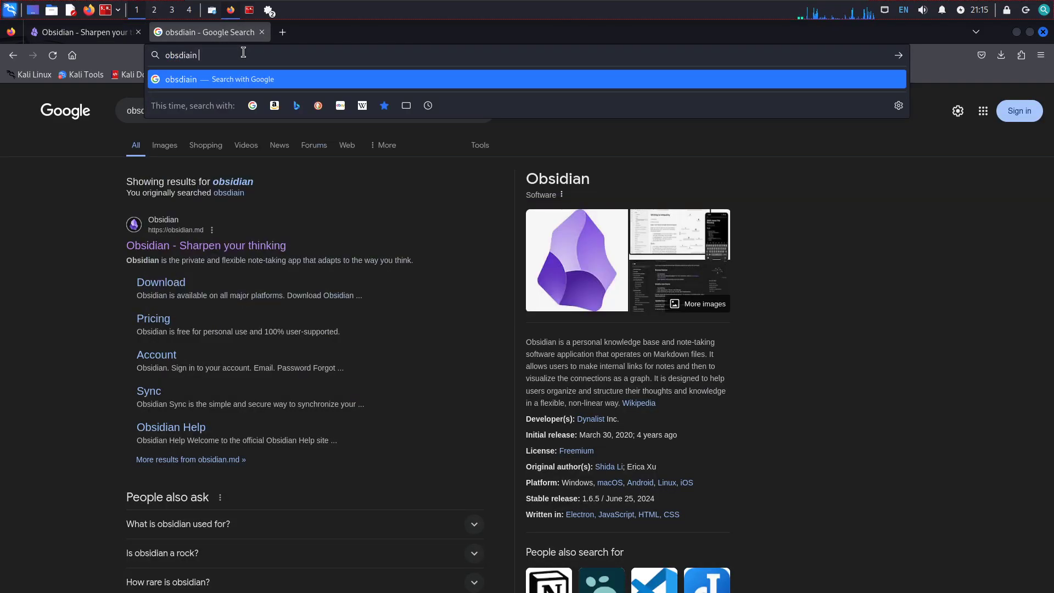
{"action": "type", "text": " icon"}
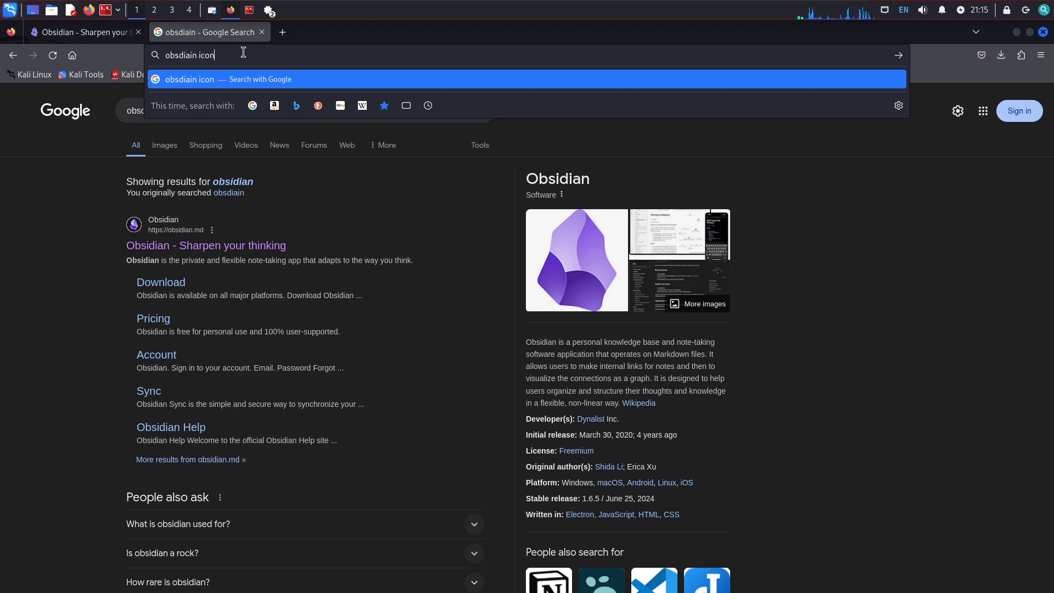
{"action": "key", "text": "Return"}
{"action": "left_click", "coordinate": [168, 275]}
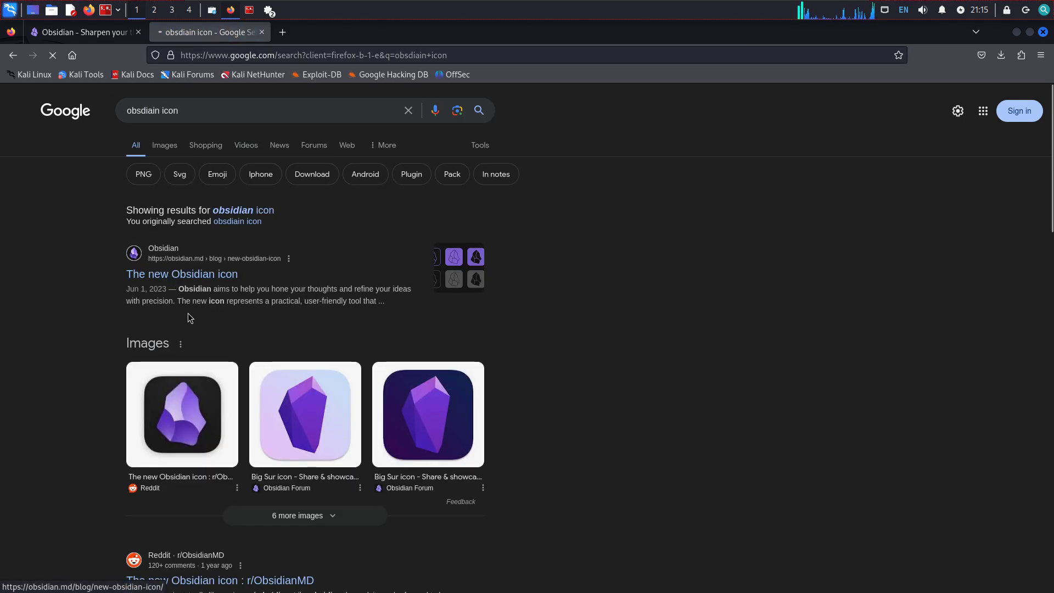
{"action": "scroll", "coordinate": [570, 349], "scroll_direction": "down", "scroll_amount": 20}
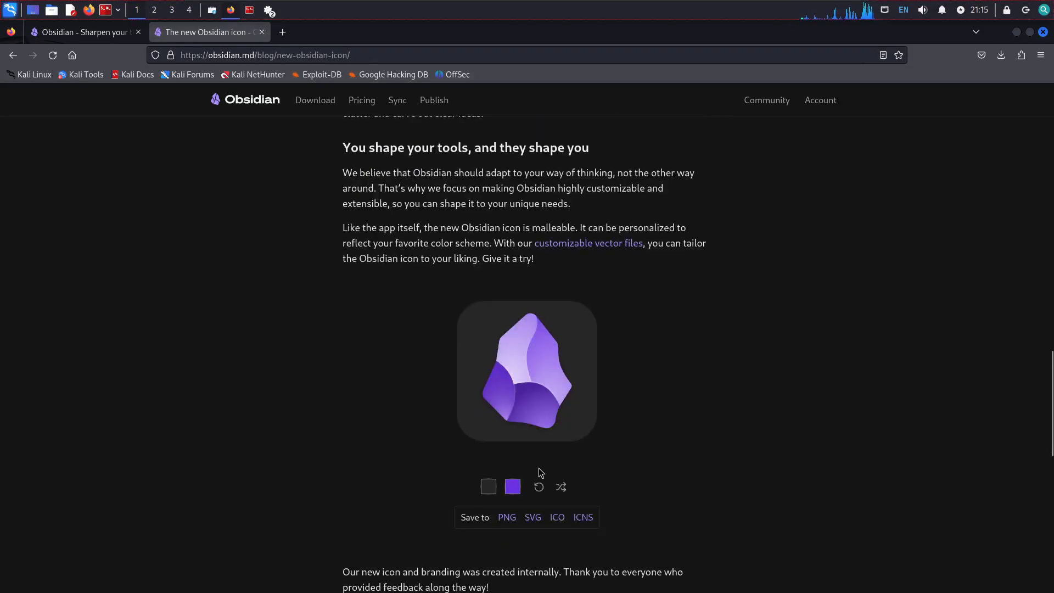
Try dark red, purple and violet as the icon's main colour.
{"action": "scroll", "coordinate": [532, 496], "scroll_direction": "down", "scroll_amount": 5}
{"action": "scroll", "coordinate": [513, 299], "scroll_direction": "up", "scroll_amount": 2}
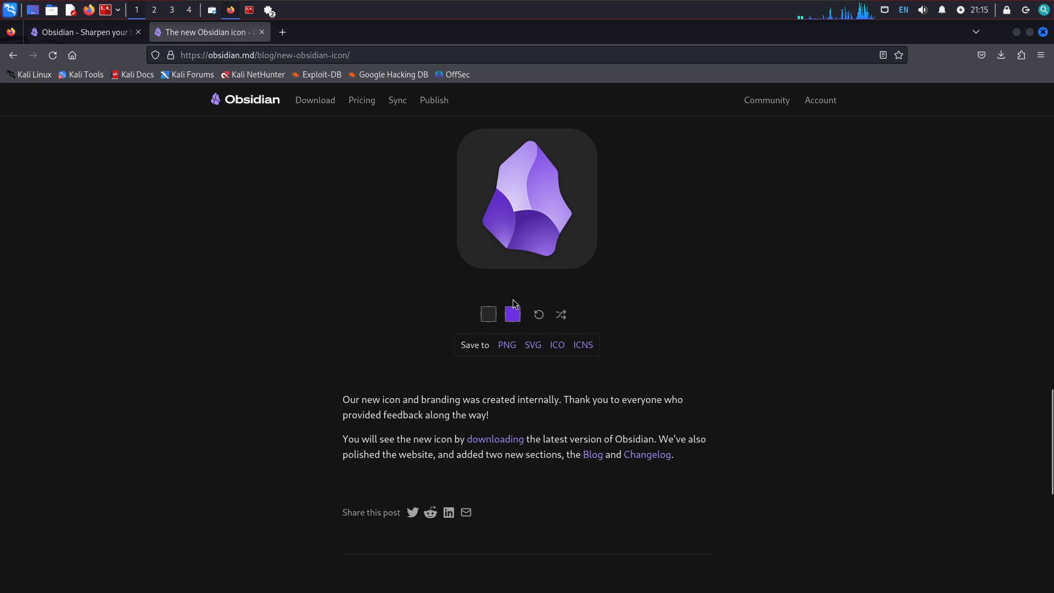
{"action": "left_click", "coordinate": [511, 361]}
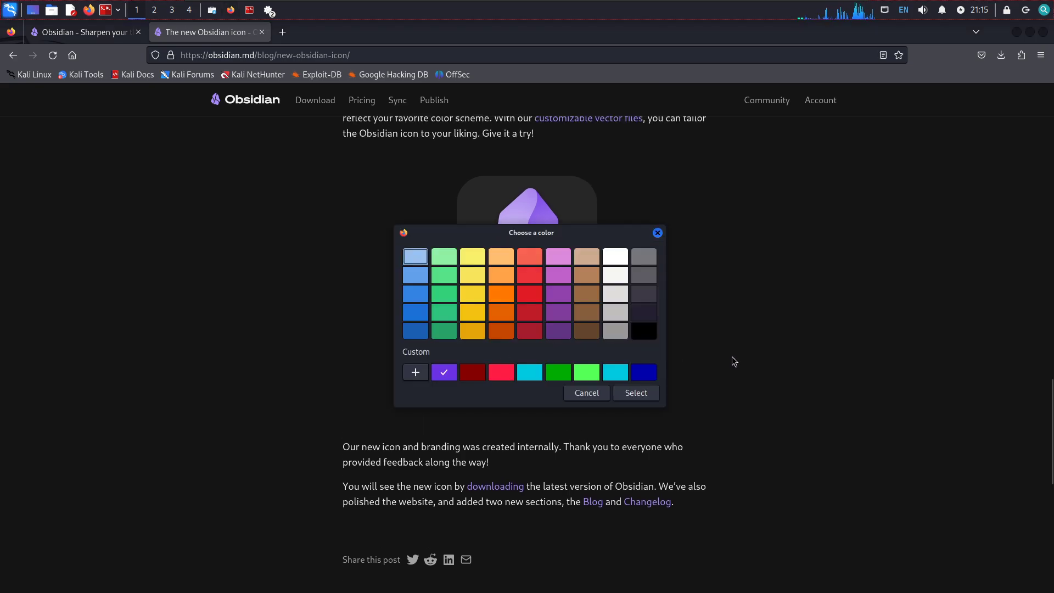
{"action": "left_click", "coordinate": [533, 314]}
{"action": "left_click", "coordinate": [616, 392]}
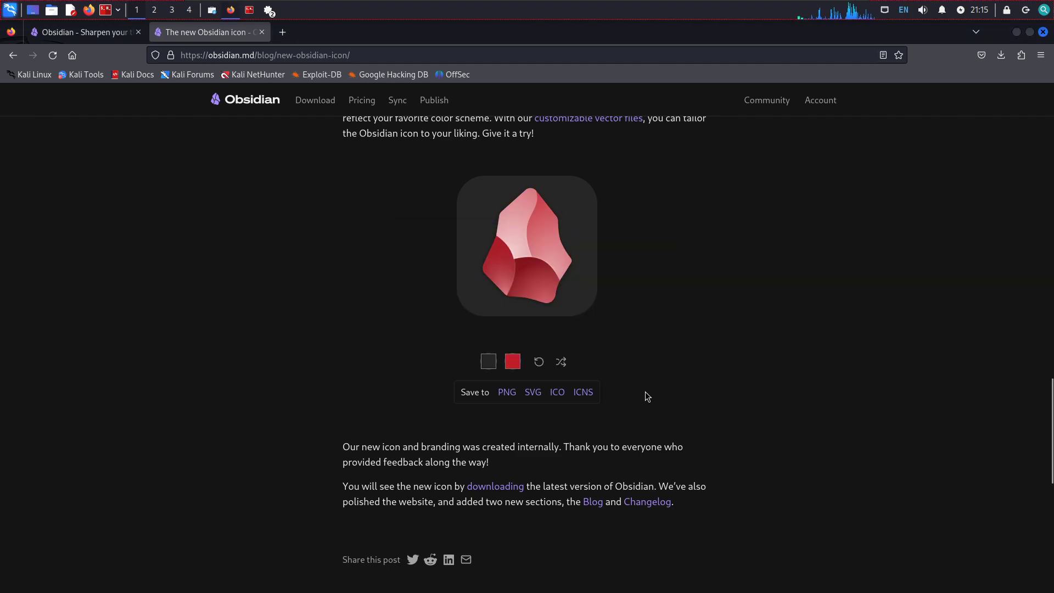
{"action": "left_click", "coordinate": [513, 362]}
{"action": "left_click", "coordinate": [558, 312]}
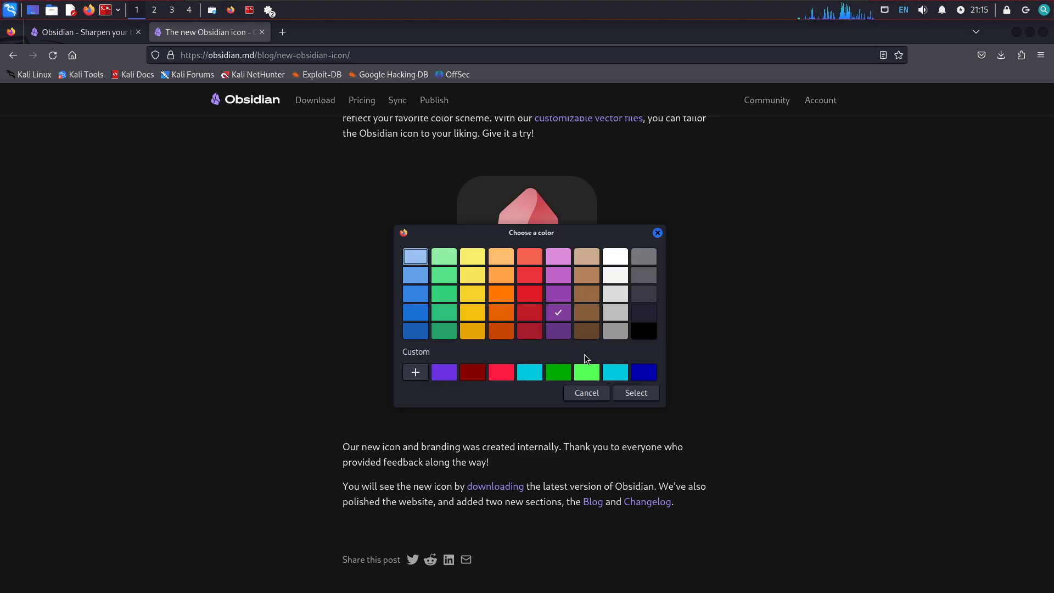
{"action": "left_click", "coordinate": [637, 392]}
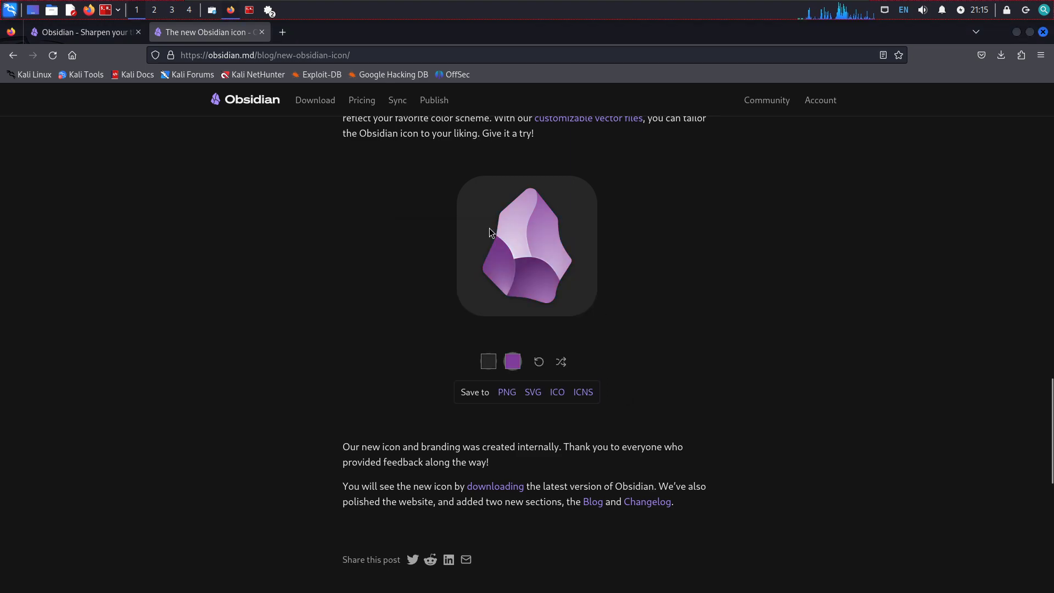
{"action": "left_click", "coordinate": [520, 368]}
{"action": "left_click", "coordinate": [447, 372]}
{"action": "left_click", "coordinate": [637, 393]}
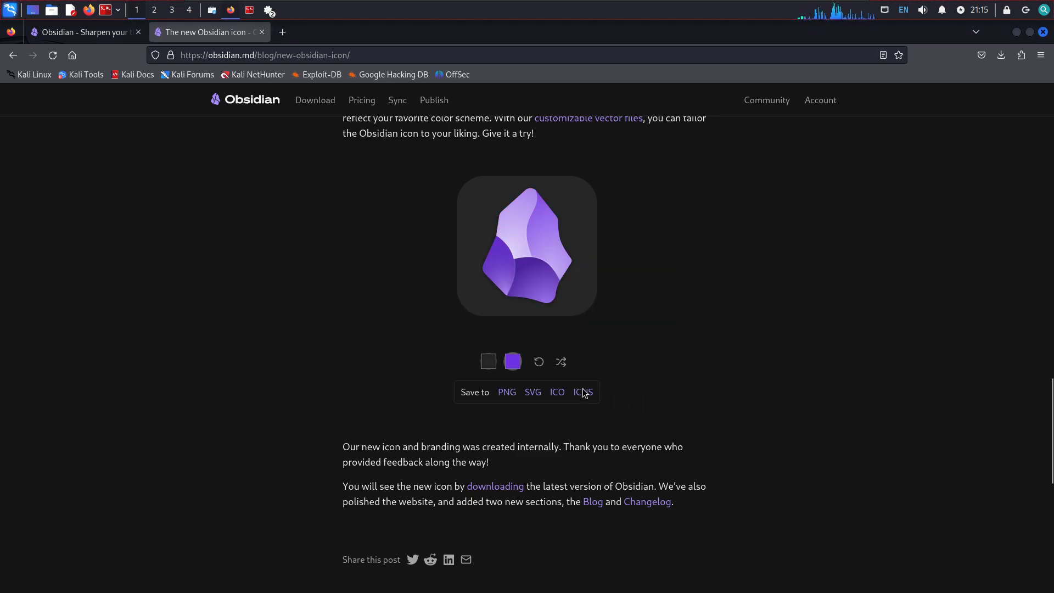
Try orange and then dark grey as the icon background colour.
{"action": "scroll", "coordinate": [519, 403], "scroll_direction": "up", "scroll_amount": 6}
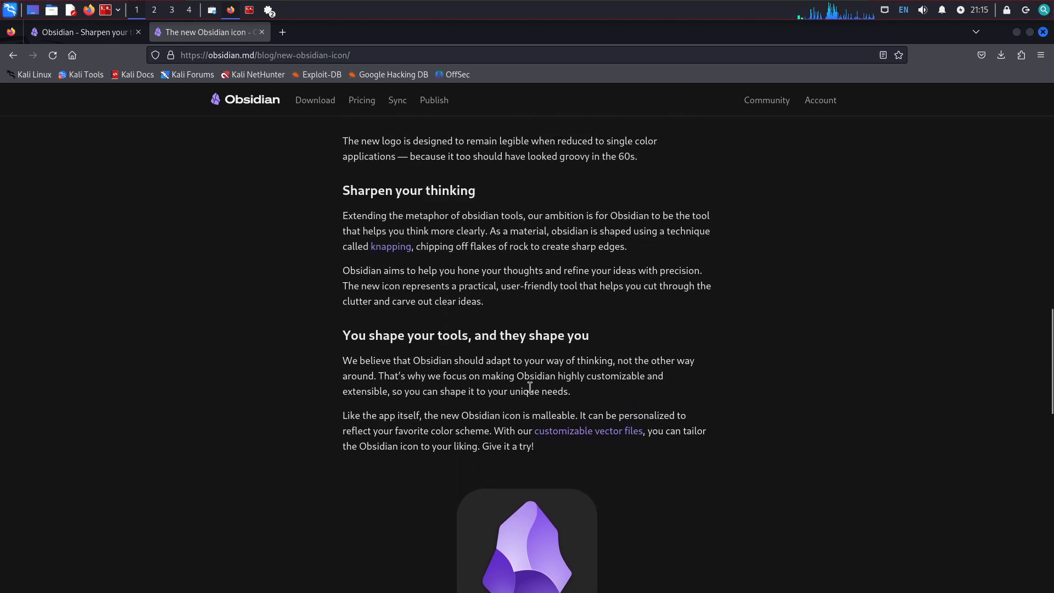
{"action": "scroll", "coordinate": [530, 387], "scroll_direction": "down", "scroll_amount": 11}
{"action": "scroll", "coordinate": [517, 358], "scroll_direction": "up", "scroll_amount": 13}
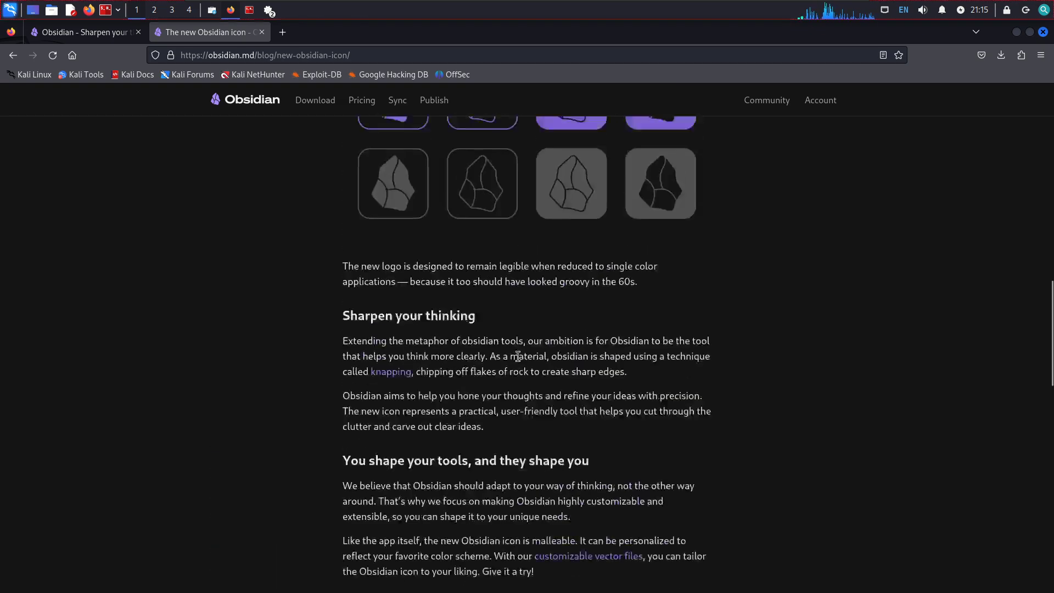
{"action": "scroll", "coordinate": [501, 257], "scroll_direction": "up", "scroll_amount": 4}
{"action": "scroll", "coordinate": [483, 305], "scroll_direction": "down", "scroll_amount": 8}
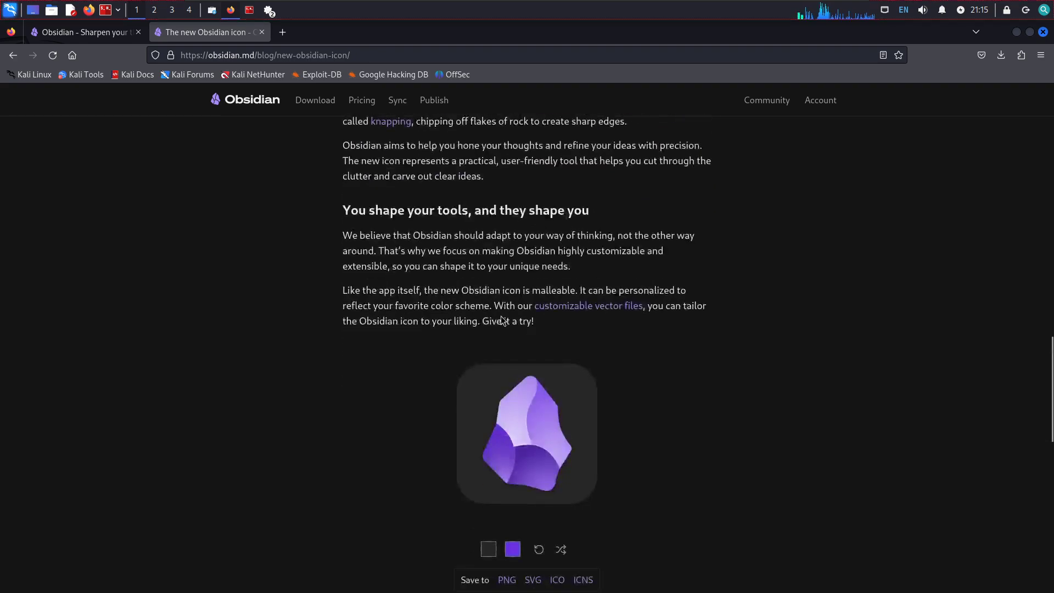
{"action": "scroll", "coordinate": [484, 181], "scroll_direction": "up", "scroll_amount": 6}
{"action": "scroll", "coordinate": [484, 176], "scroll_direction": "up", "scroll_amount": 4}
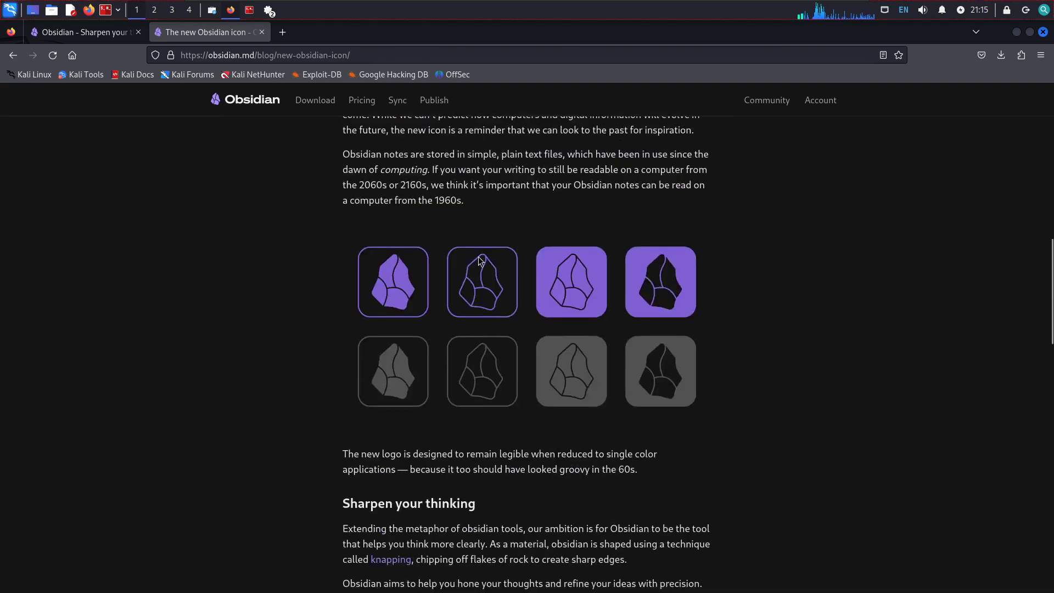
{"action": "scroll", "coordinate": [484, 187], "scroll_direction": "down", "scroll_amount": 15}
{"action": "left_click", "coordinate": [488, 175]}
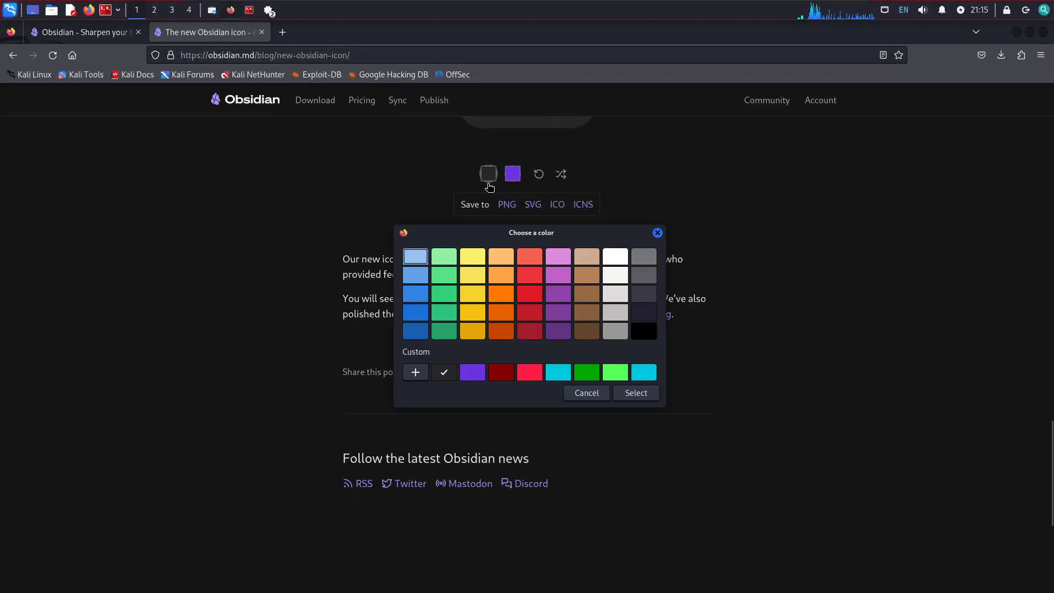
{"action": "left_click", "coordinate": [509, 316]}
{"action": "left_click", "coordinate": [650, 393]}
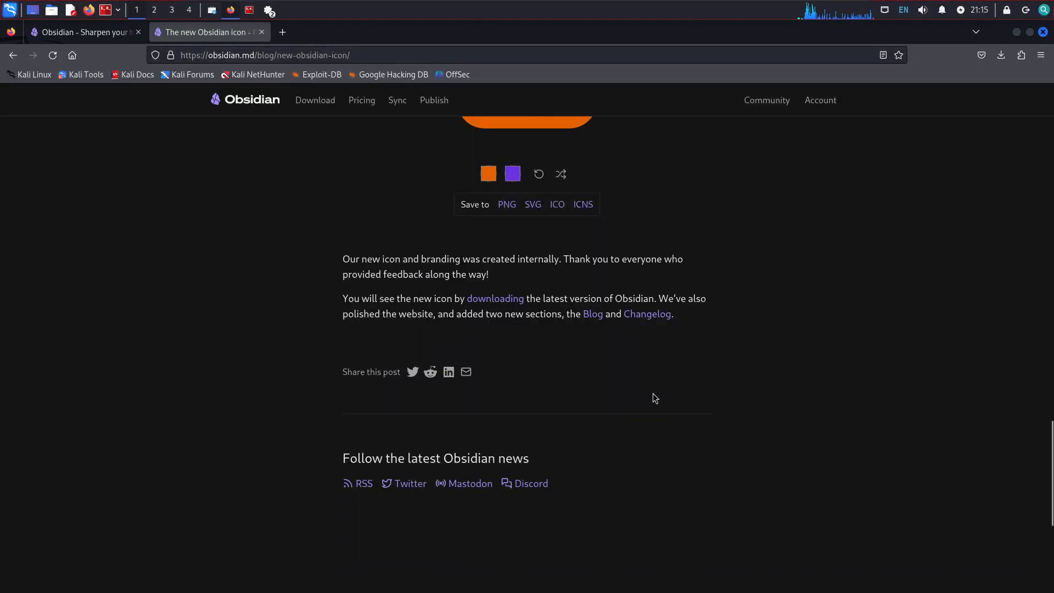
{"action": "scroll", "coordinate": [653, 397], "scroll_direction": "up", "scroll_amount": 2}
{"action": "scroll", "coordinate": [650, 396], "scroll_direction": "up", "scroll_amount": 1}
{"action": "left_click", "coordinate": [488, 361]}
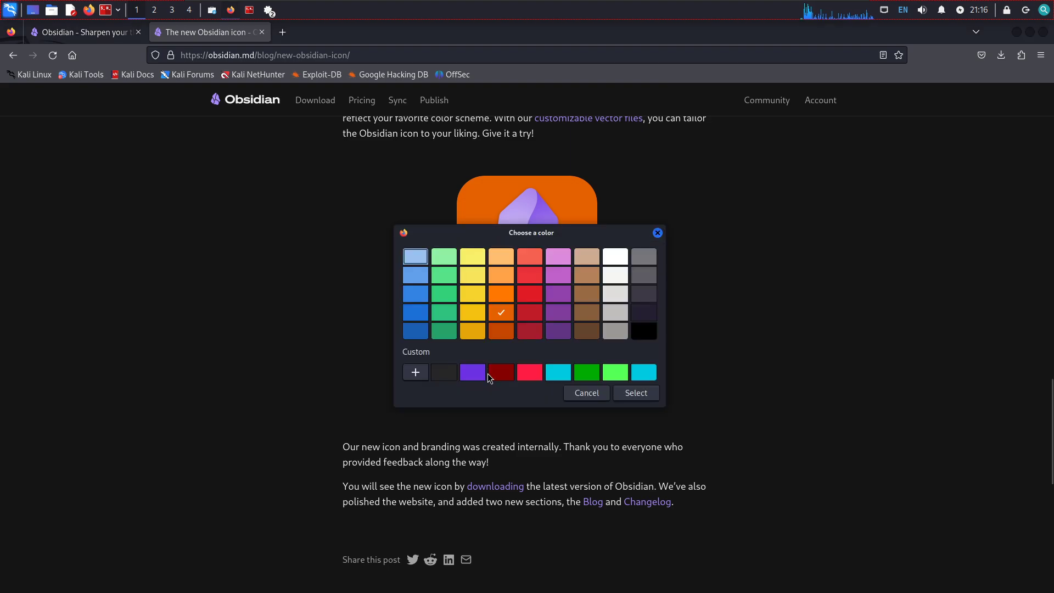
{"action": "left_click", "coordinate": [444, 373]}
{"action": "left_click", "coordinate": [634, 393]}
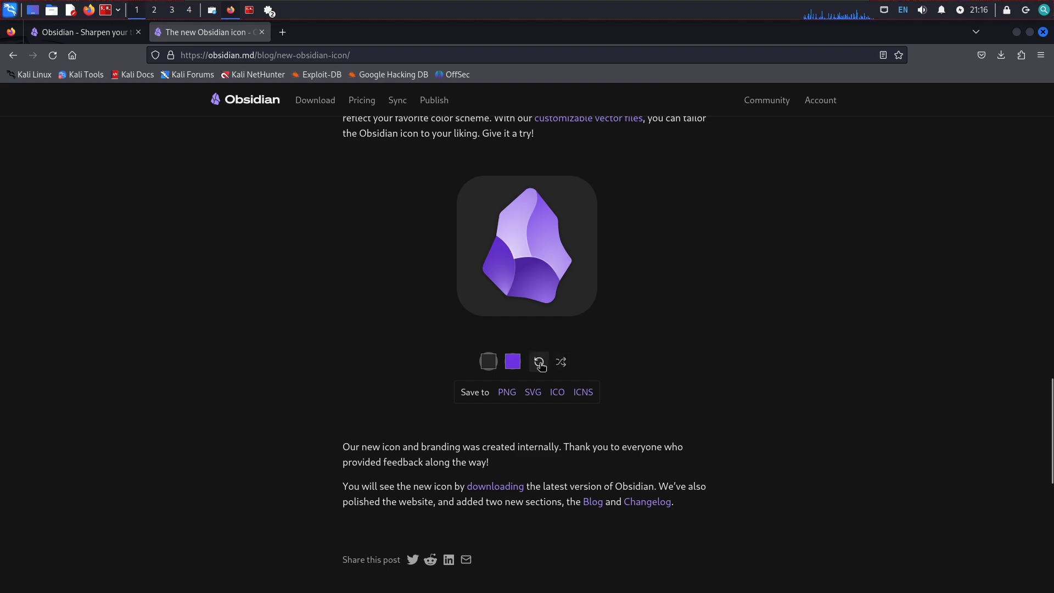
Shuffle the icon's colours seven times.
{"action": "left_click", "coordinate": [559, 365]}
{"action": "left_click", "coordinate": [559, 365]}
{"action": "left_click", "coordinate": [559, 364]}
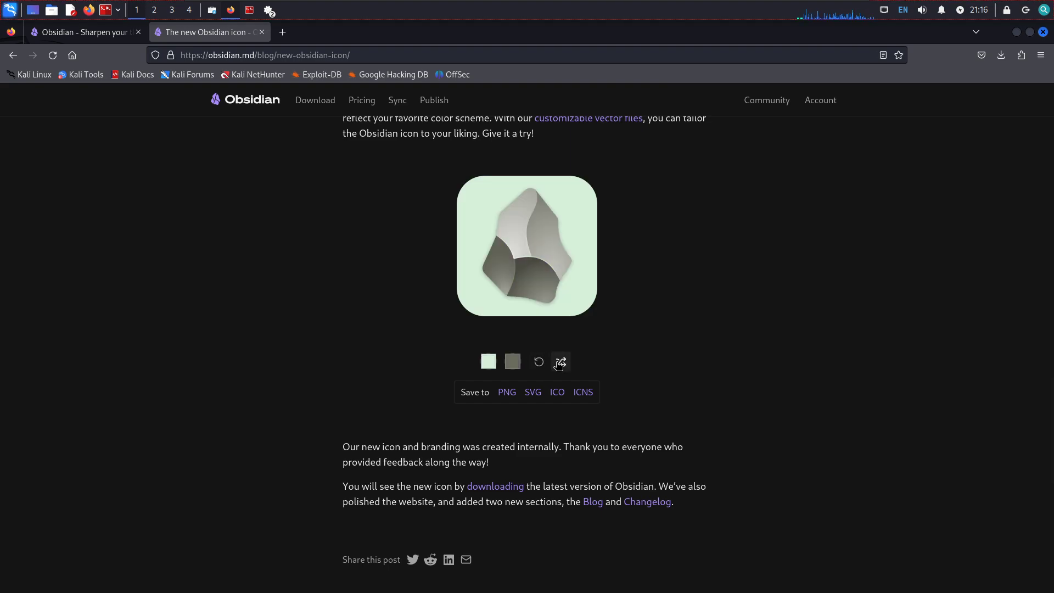
{"action": "left_click", "coordinate": [559, 364]}
{"action": "left_click", "coordinate": [559, 365]}
{"action": "left_click", "coordinate": [559, 365]}
{"action": "left_click", "coordinate": [559, 365]}
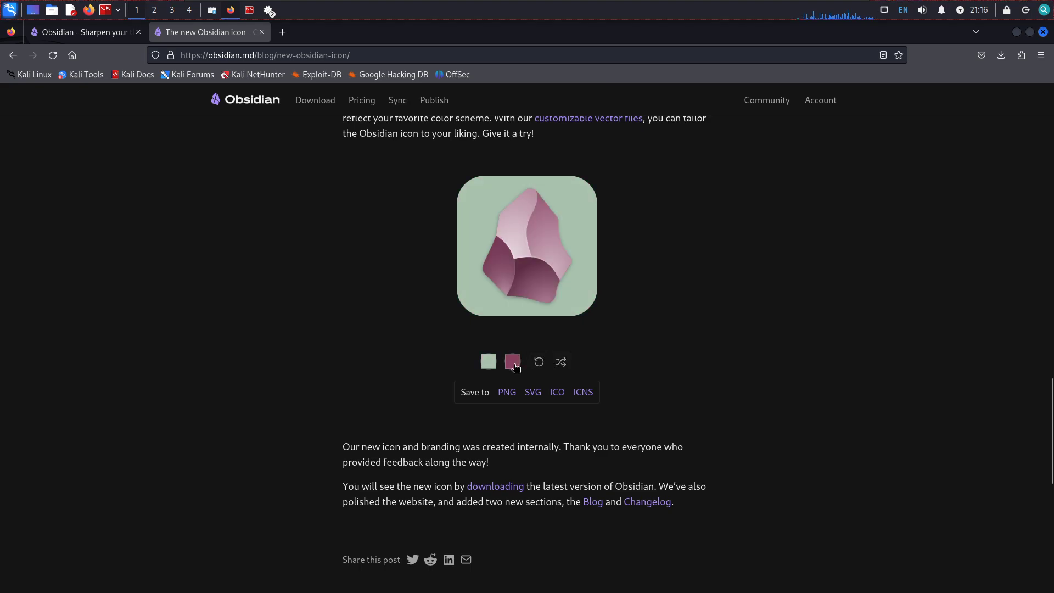
Restore the default purple colours and save the icon as ICO, SVG and ICNS.
{"action": "left_click", "coordinate": [539, 361]}
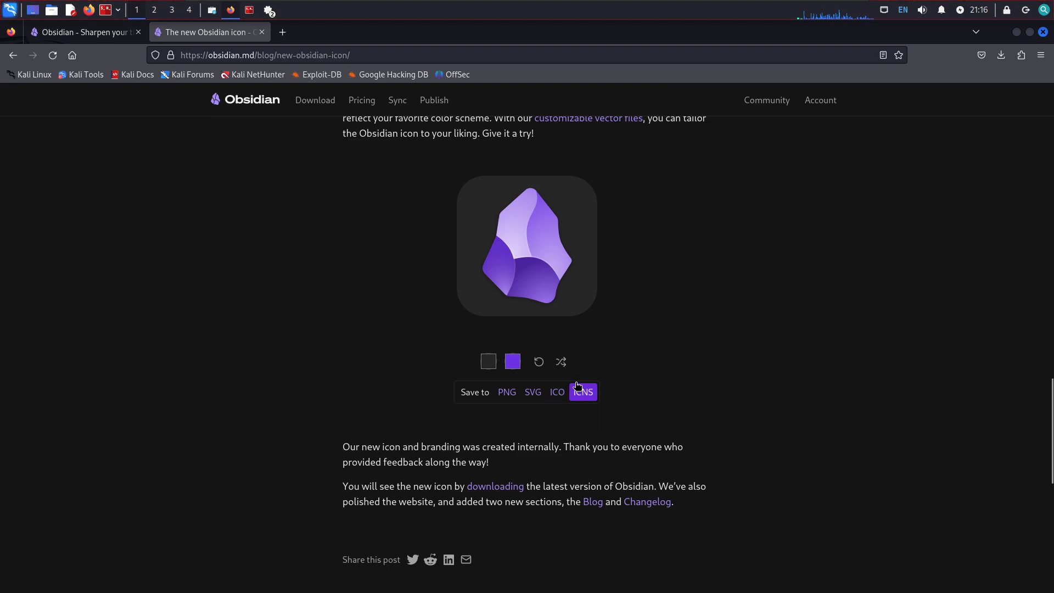
{"action": "left_click", "coordinate": [558, 392]}
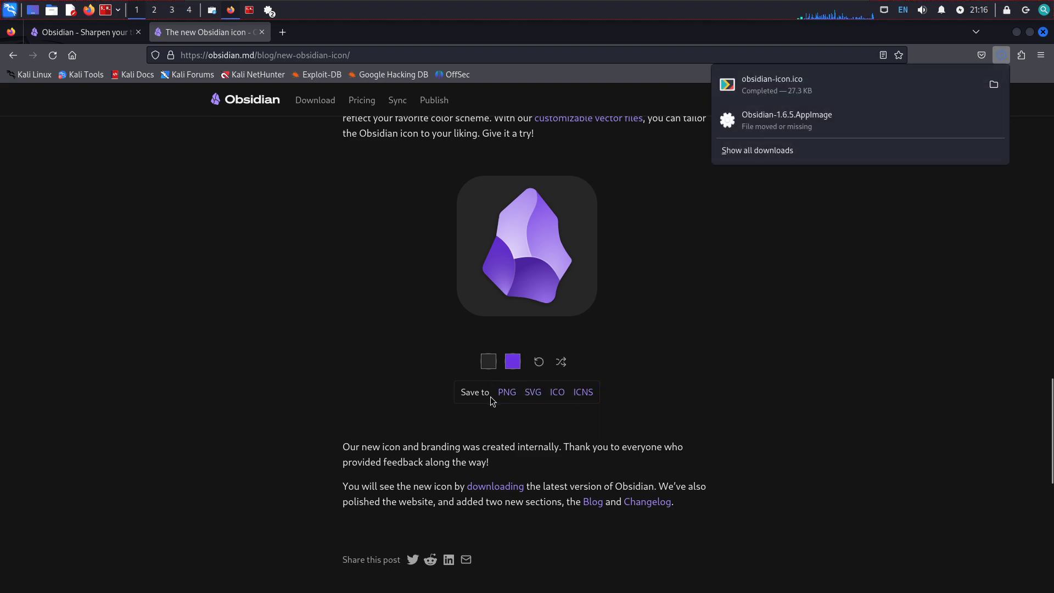
{"action": "left_click", "coordinate": [527, 395]}
{"action": "left_click", "coordinate": [583, 392]}
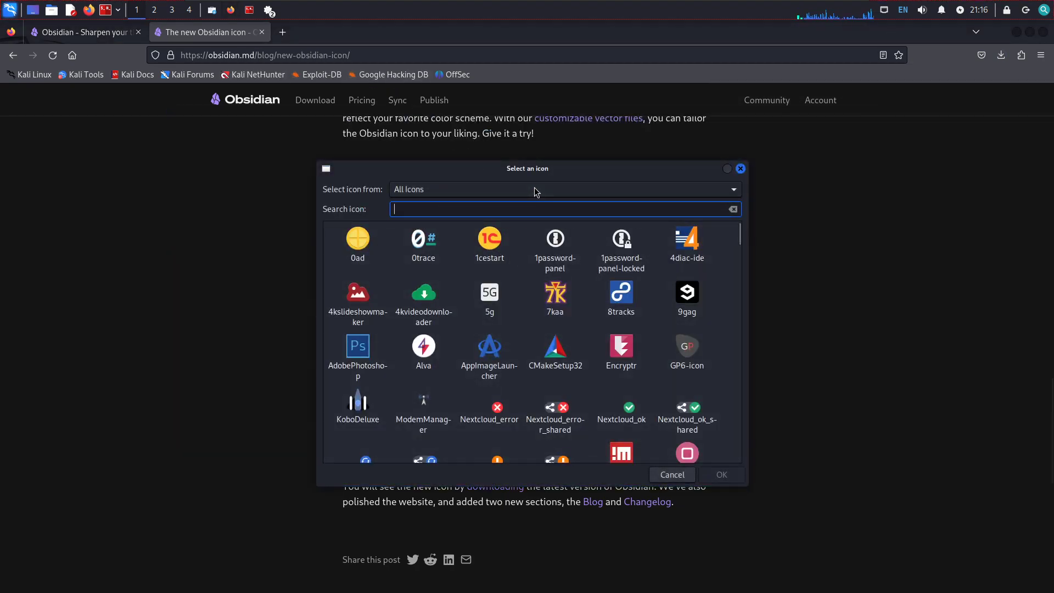
Choose obsidian-icon.svg from Downloads via Image Files as the launcher icon and save the launcher.
{"action": "left_click", "coordinate": [437, 192]}
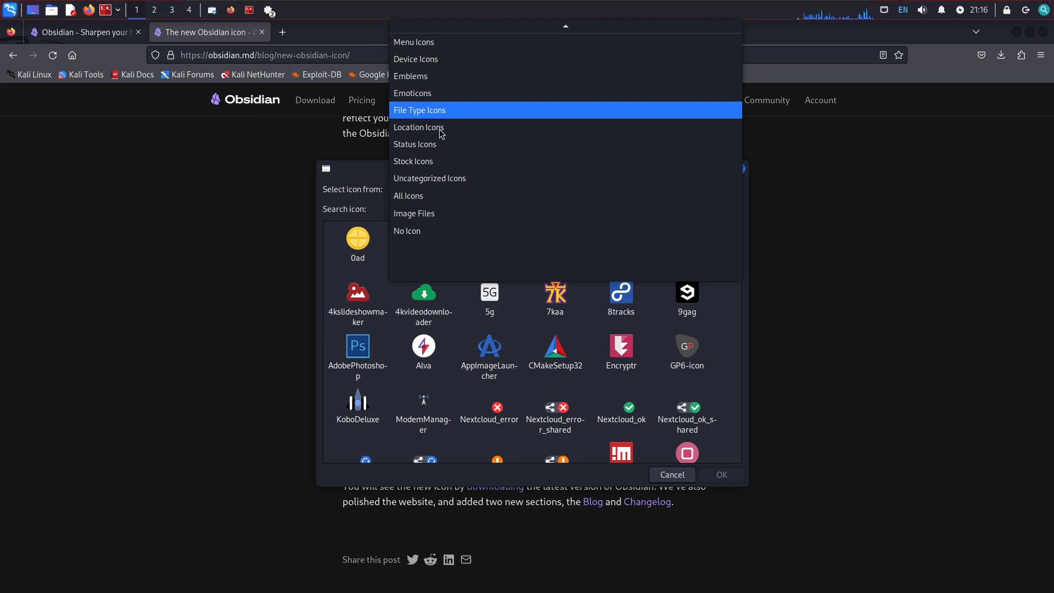
{"action": "left_click", "coordinate": [431, 210]}
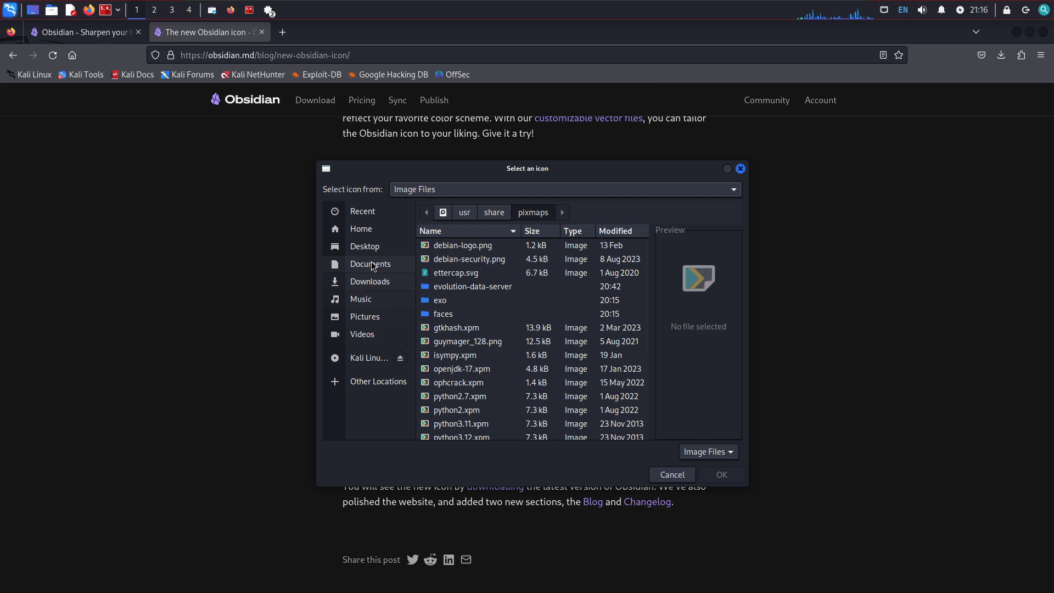
{"action": "left_click", "coordinate": [370, 281]}
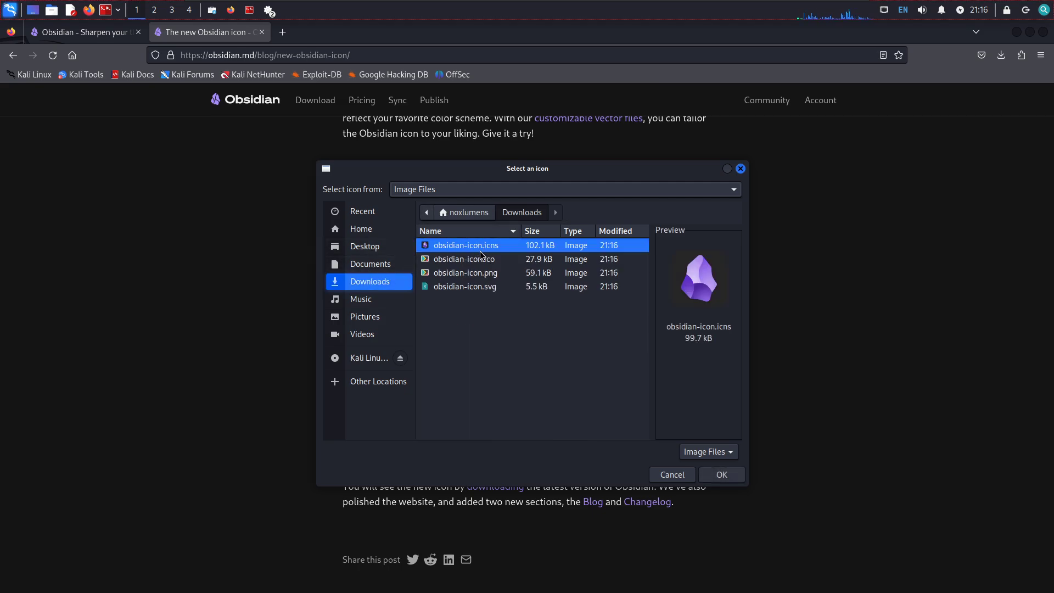
{"action": "left_click", "coordinate": [466, 286]}
{"action": "double_click", "coordinate": [467, 286]}
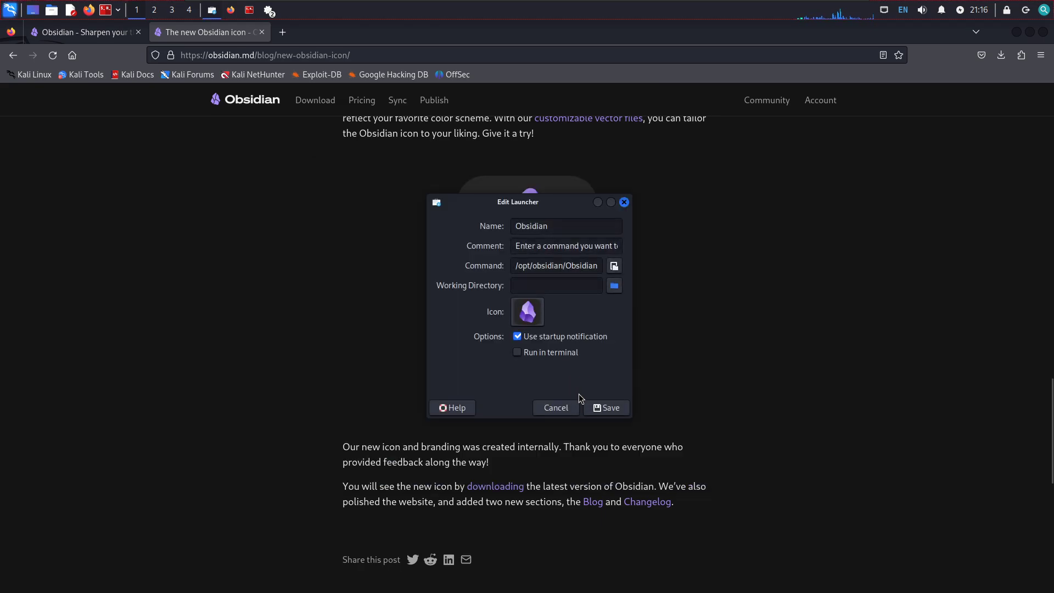
{"action": "left_click", "coordinate": [599, 407]}
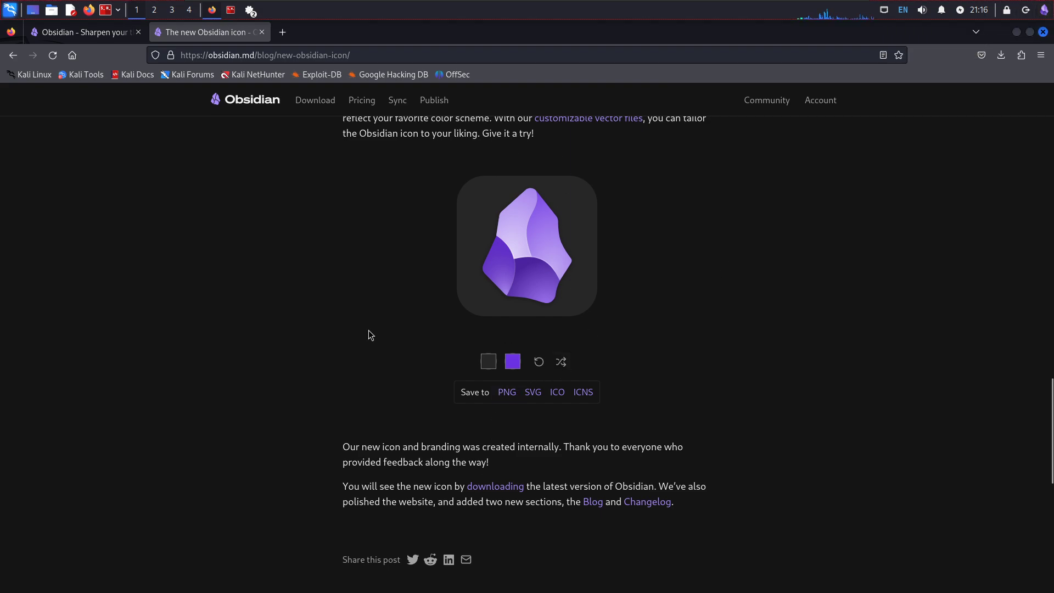
Move the Obsidian launcher to the top of Panel 1's items and close Panel Preferences.
{"action": "right_click", "coordinate": [247, 15]}
{"action": "left_click", "coordinate": [281, 51]}
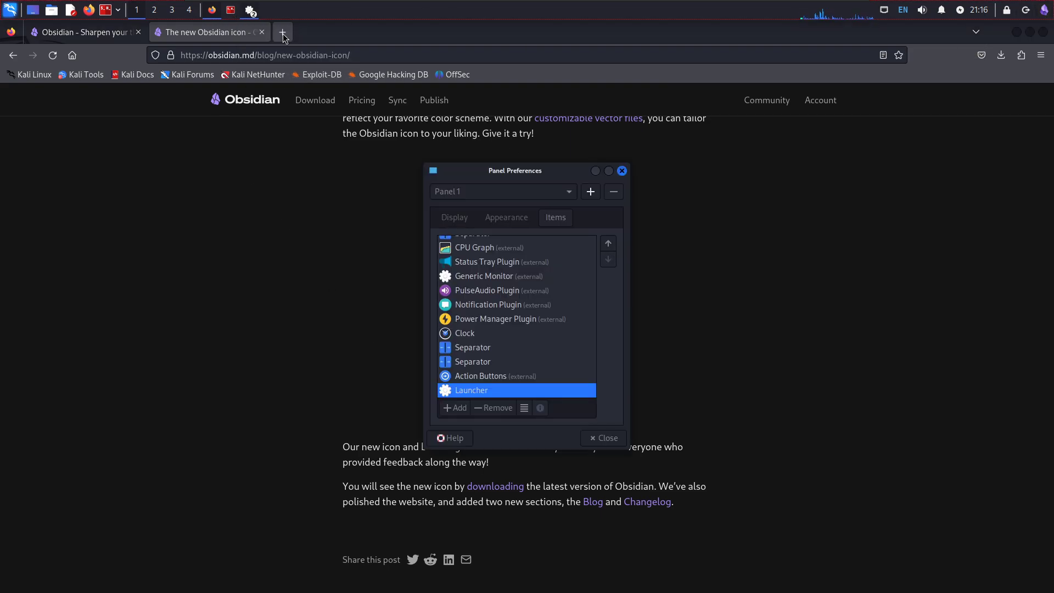
{"action": "left_click", "coordinate": [608, 243]}
{"action": "double_click", "coordinate": [608, 243]}
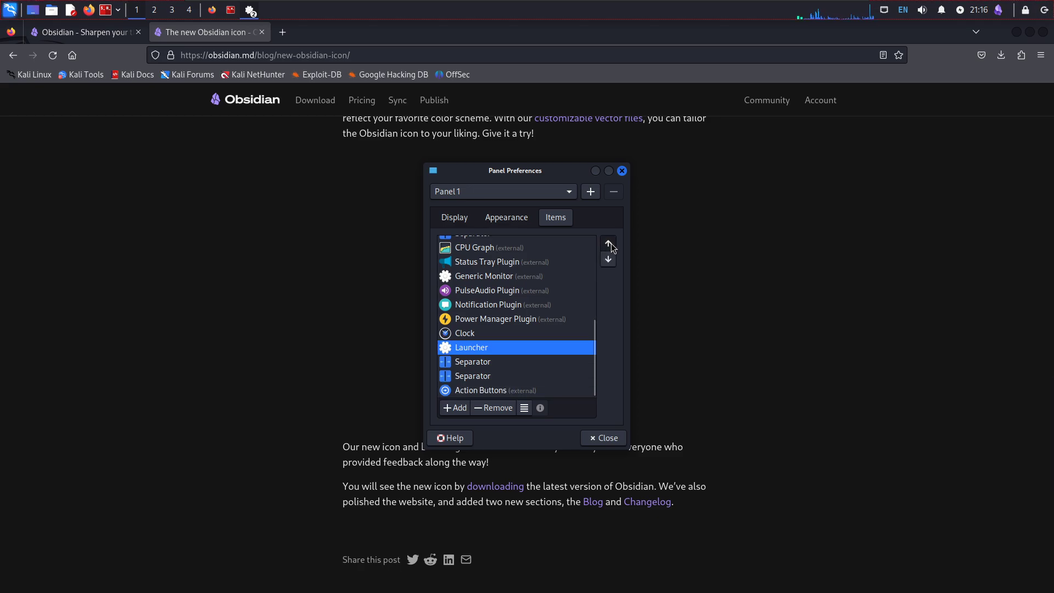
{"action": "left_click", "coordinate": [608, 243]}
{"action": "double_click", "coordinate": [608, 243]}
{"action": "left_click", "coordinate": [608, 243]}
{"action": "double_click", "coordinate": [609, 243]}
{"action": "double_click", "coordinate": [609, 243]}
{"action": "double_click", "coordinate": [609, 243]}
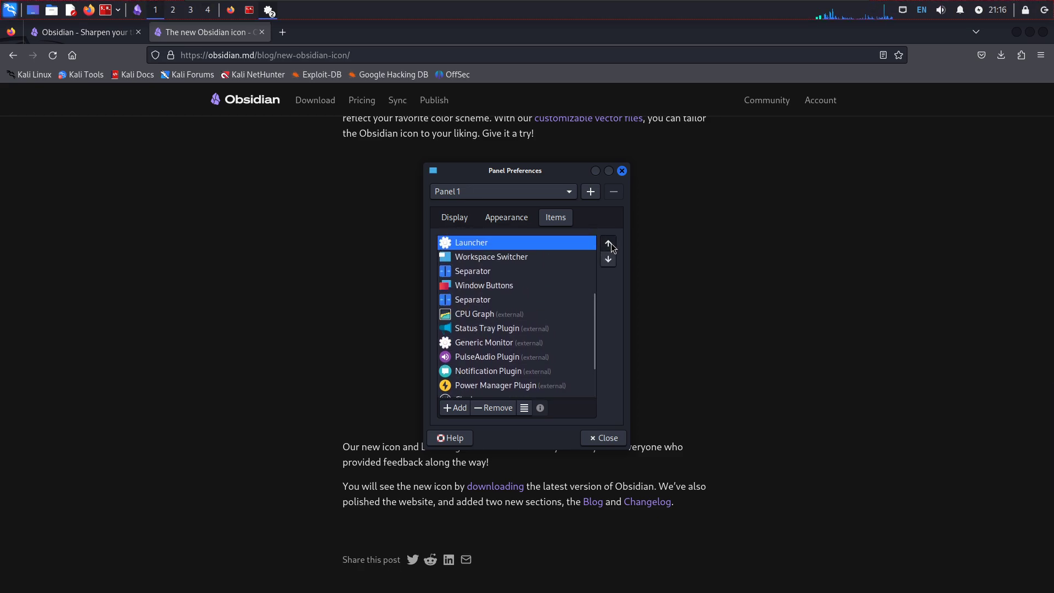
{"action": "left_click", "coordinate": [608, 243]}
{"action": "double_click", "coordinate": [609, 243]}
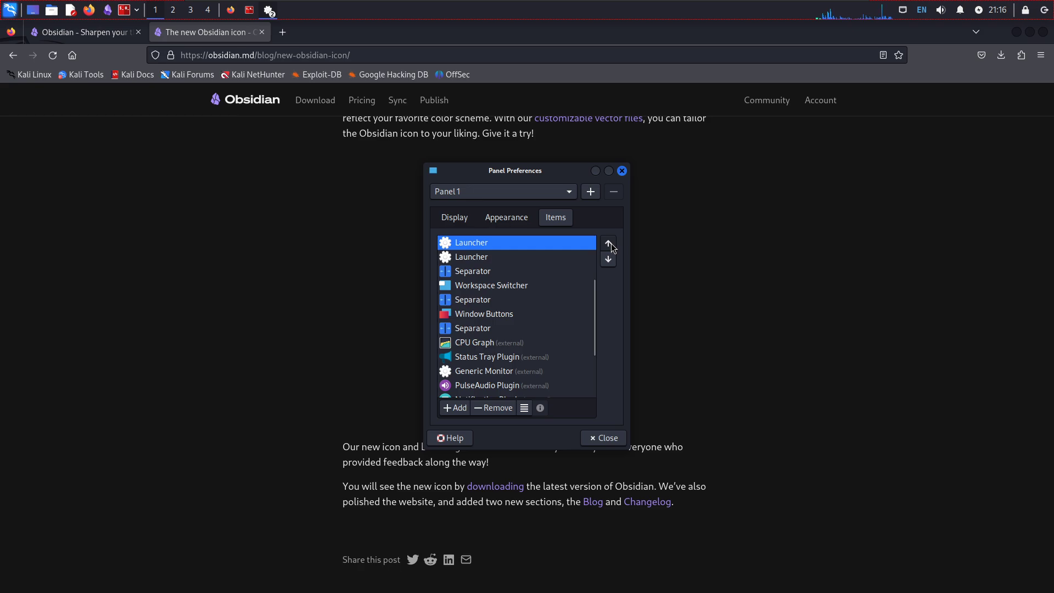
{"action": "left_click", "coordinate": [604, 437]}
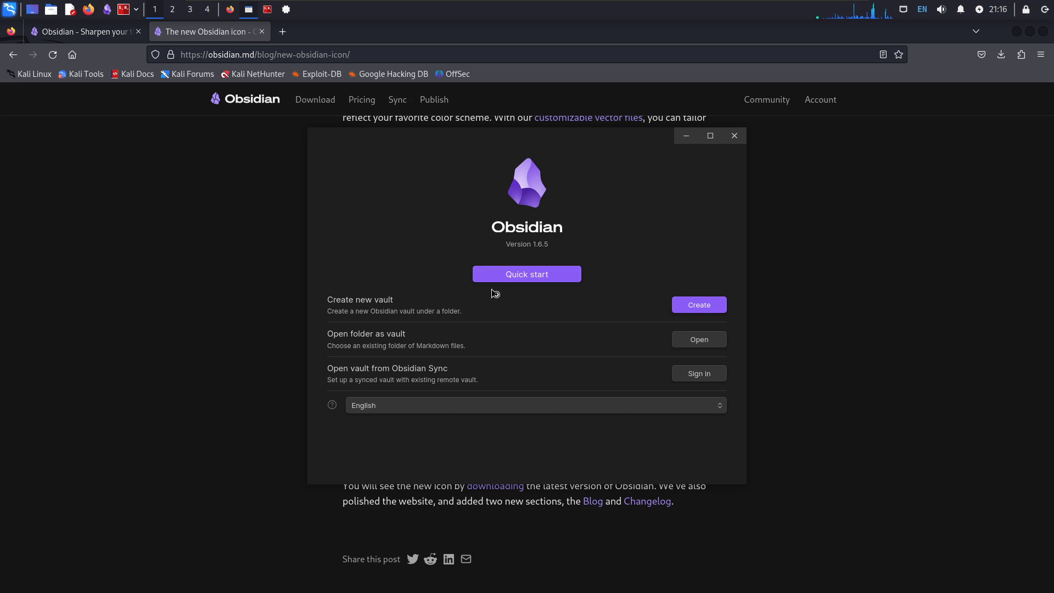
Start a new vault and choose the Documents folder as its location.
{"action": "left_click", "coordinate": [705, 305]}
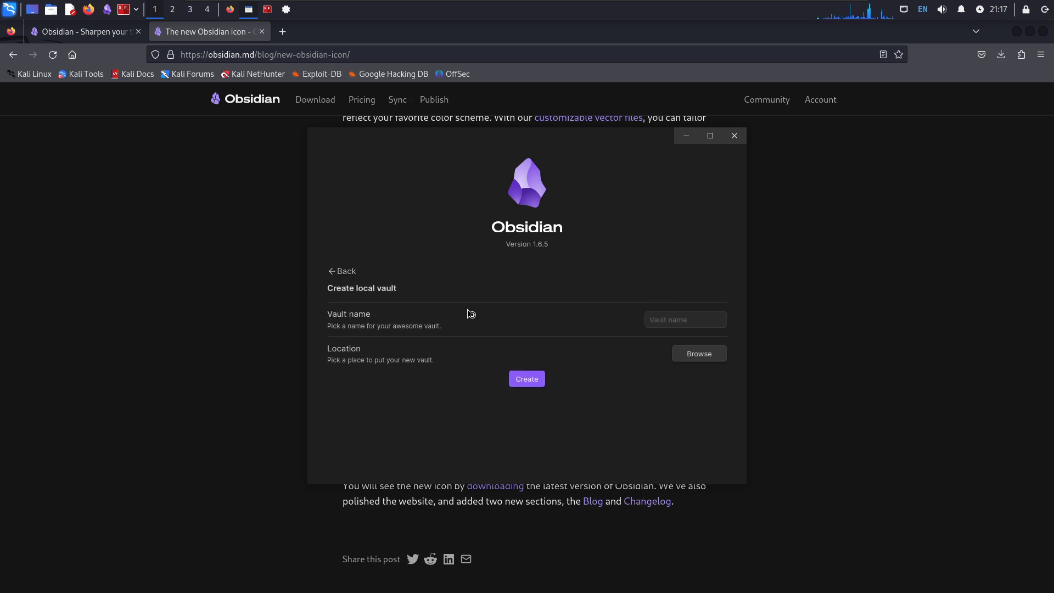
{"action": "left_click", "coordinate": [707, 354]}
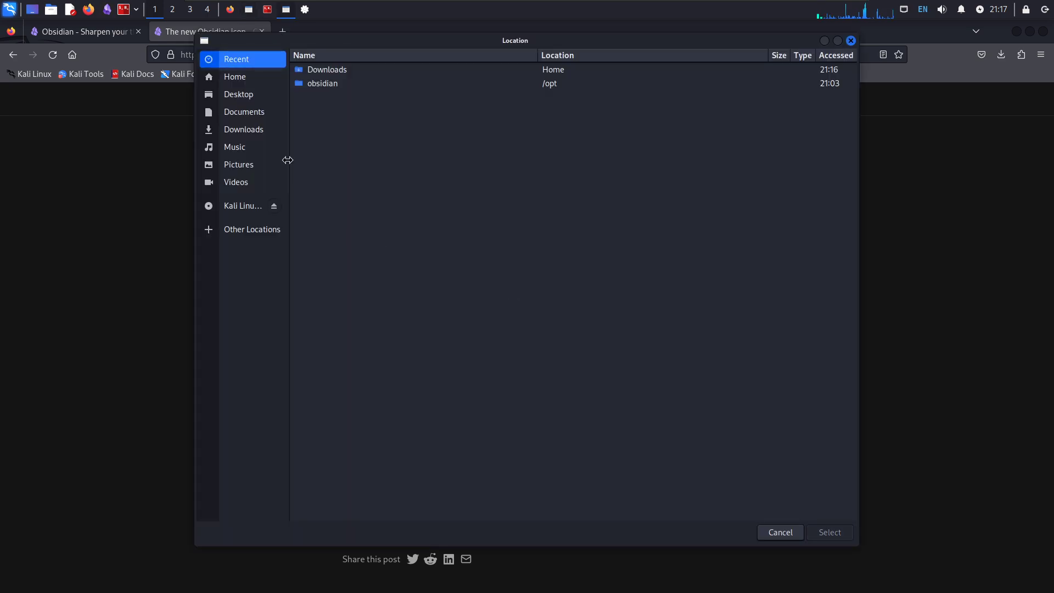
{"action": "left_click", "coordinate": [245, 113]}
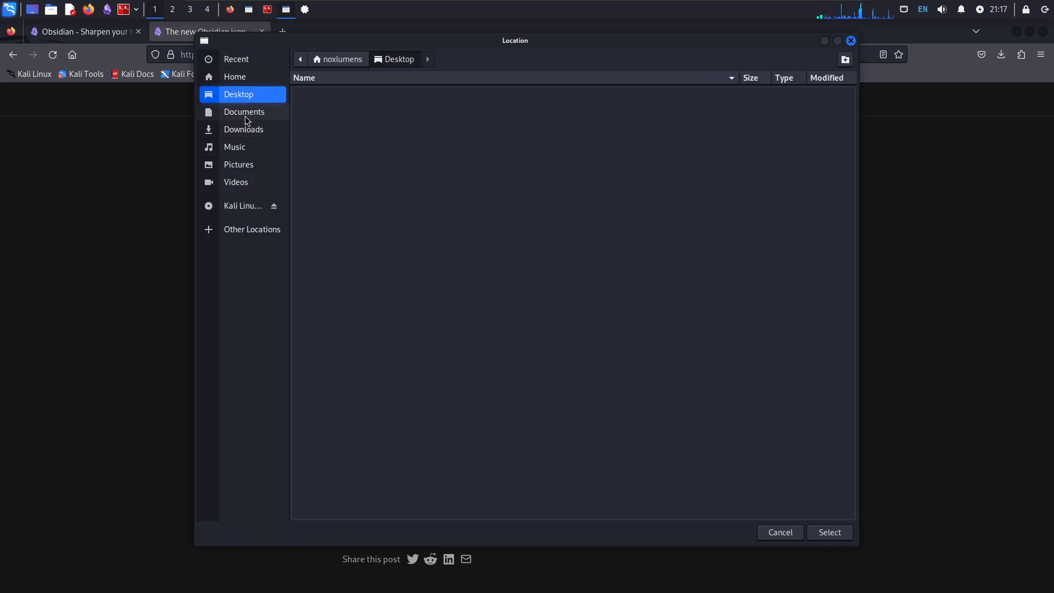
{"action": "left_click", "coordinate": [826, 533]}
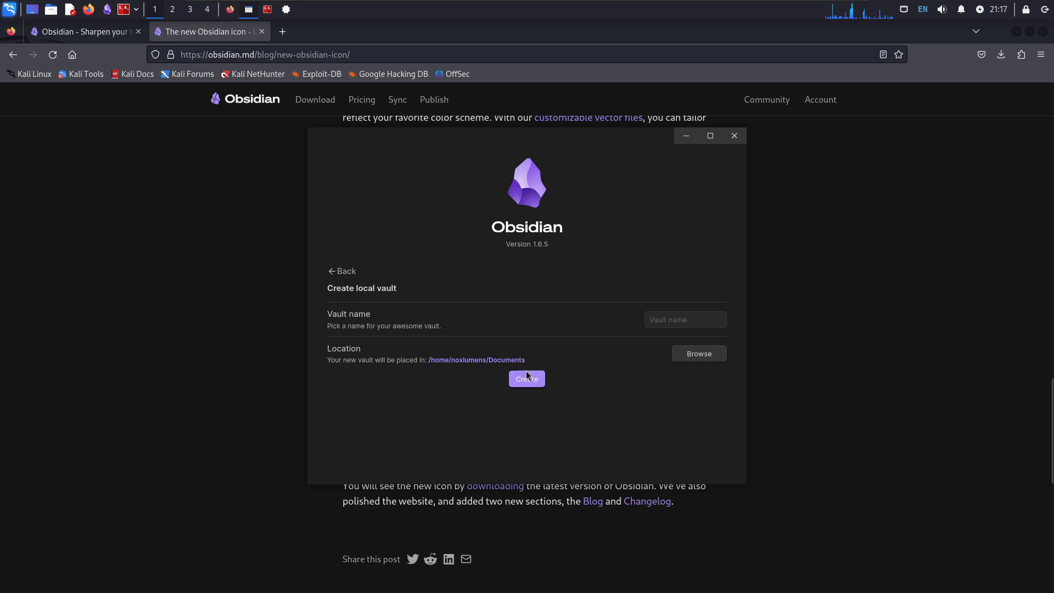
Name the vault 'Obsidain' and create it.
{"action": "left_click", "coordinate": [675, 320]}
{"action": "left_click", "coordinate": [516, 378]}
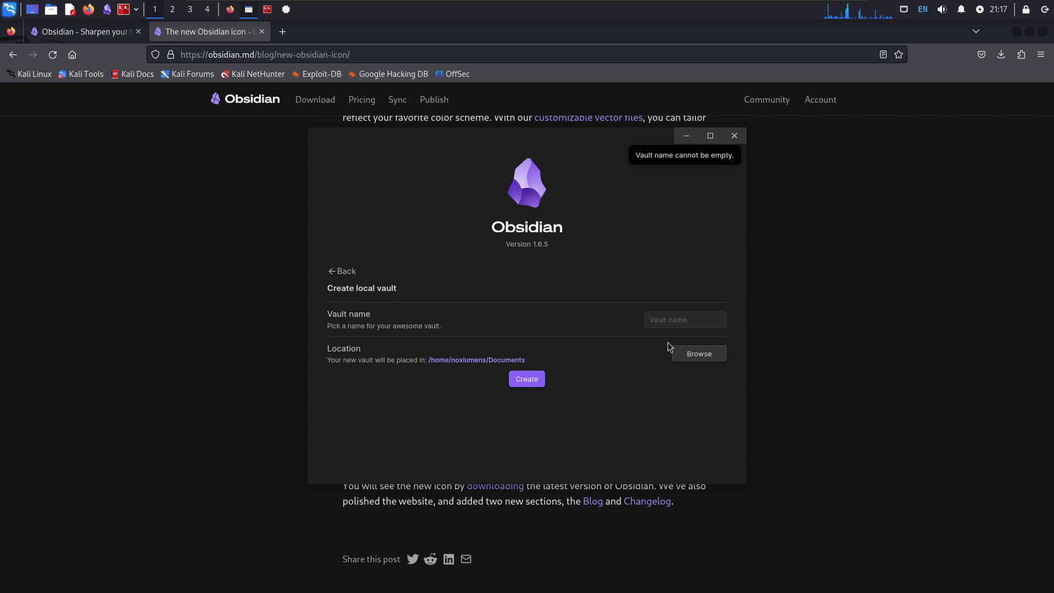
{"action": "left_click", "coordinate": [675, 313]}
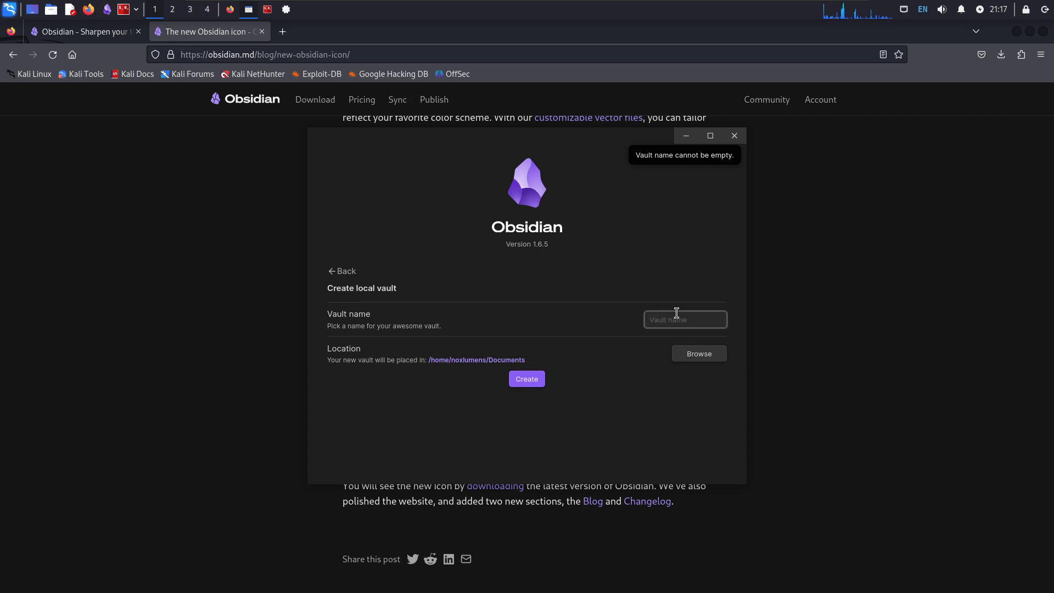
{"action": "type", "text": "Obsidain"}
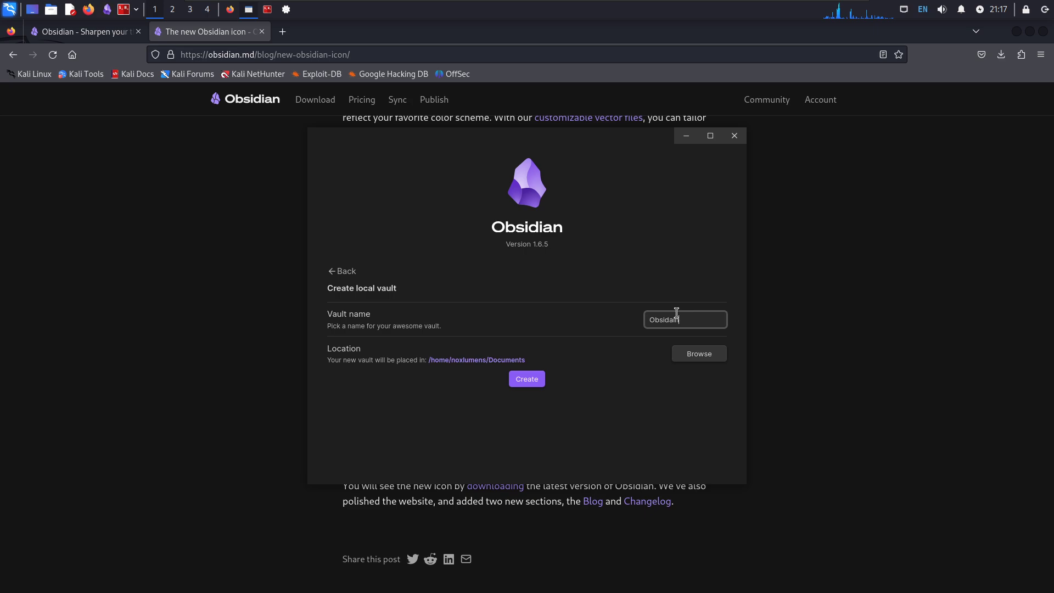
{"action": "left_click", "coordinate": [528, 380]}
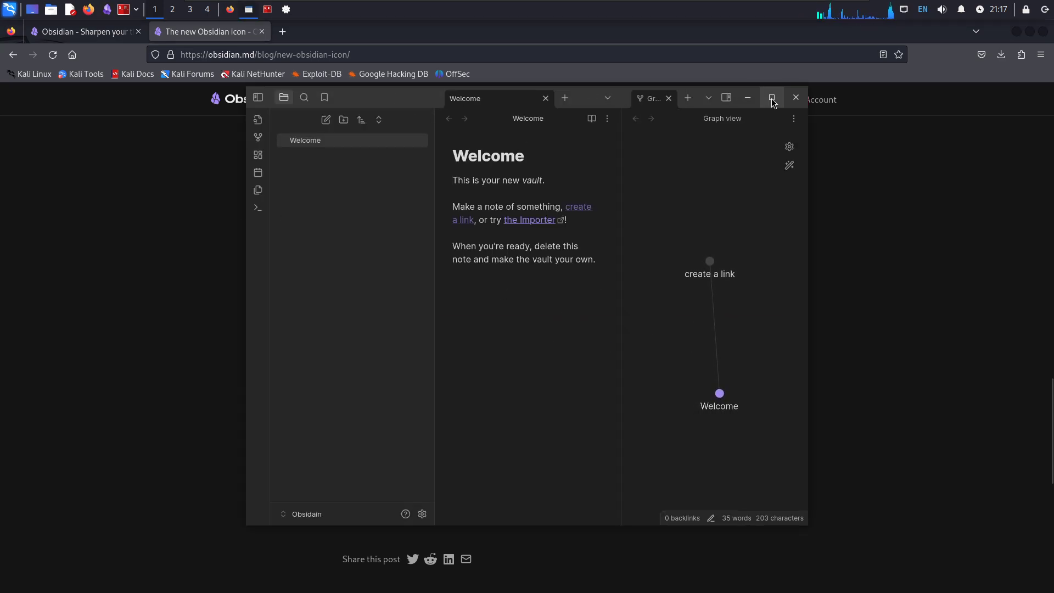
Maximize the vault window and return focus to the Welcome note.
{"action": "left_click", "coordinate": [772, 97]}
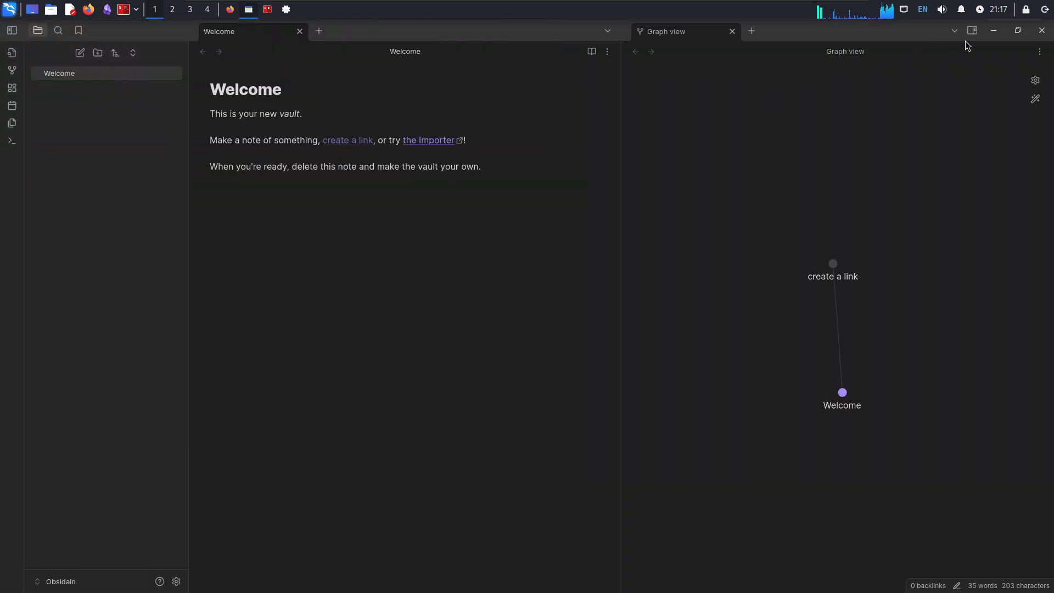
{"action": "left_click", "coordinate": [1036, 81]}
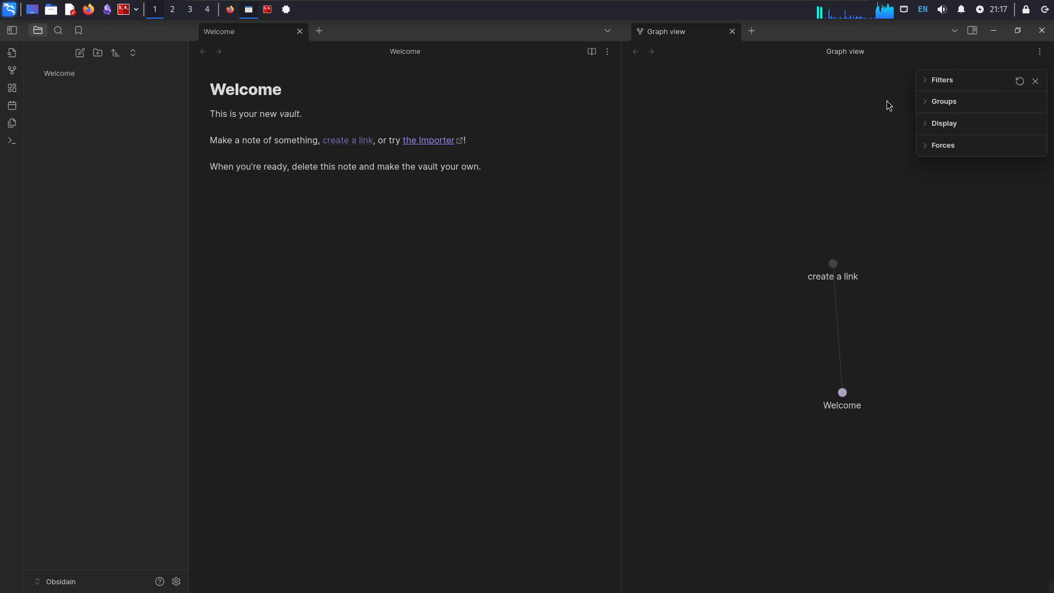
{"action": "left_click", "coordinate": [195, 153]}
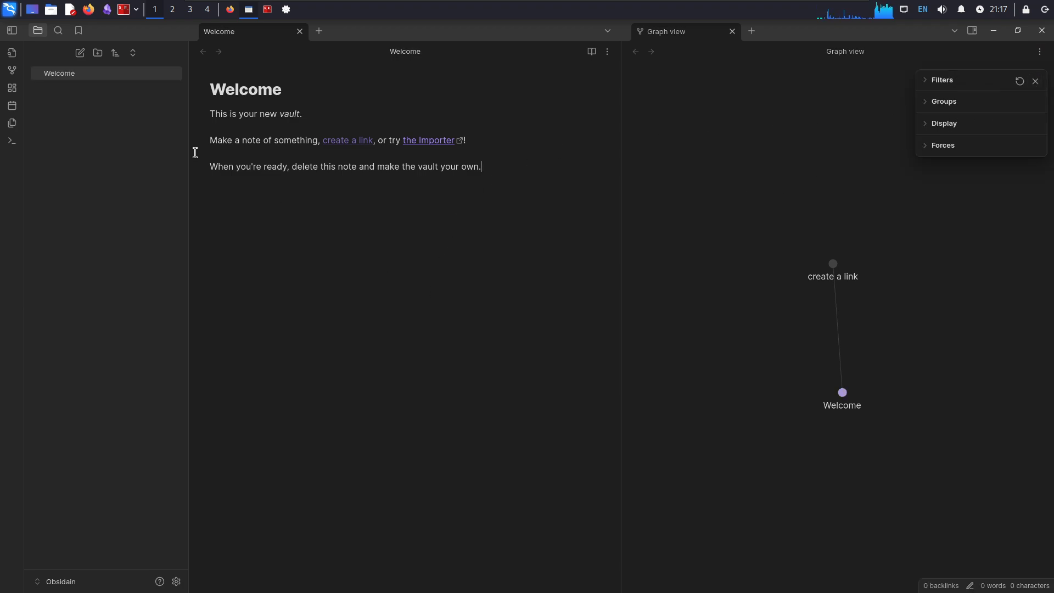
Turn off restricted mode under Community plugins, then reopen the Community plugins settings.
{"action": "left_click", "coordinate": [175, 581]}
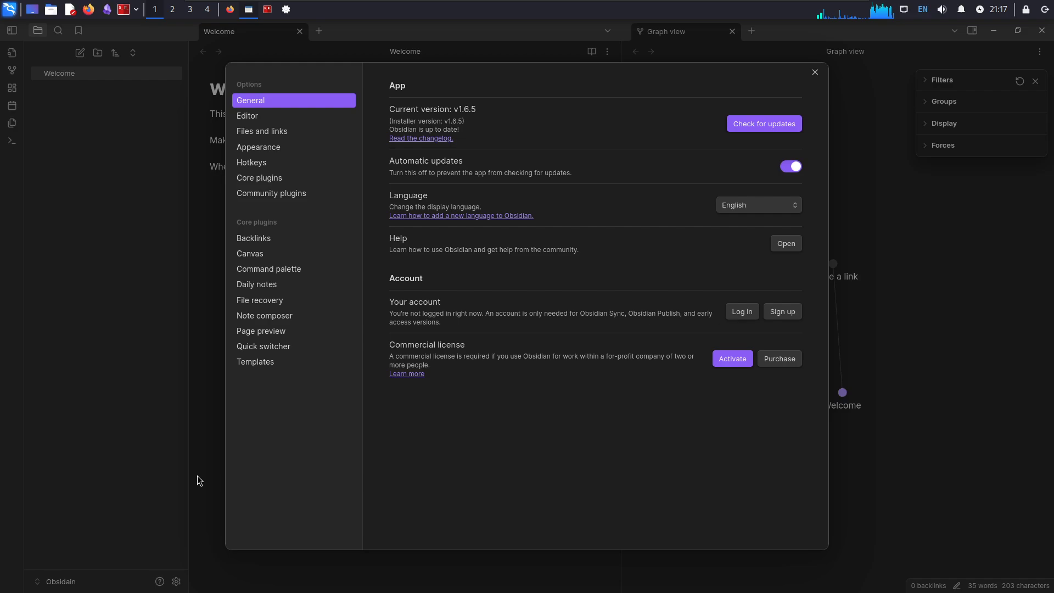
{"action": "left_click", "coordinate": [252, 194]}
{"action": "left_click", "coordinate": [456, 323]}
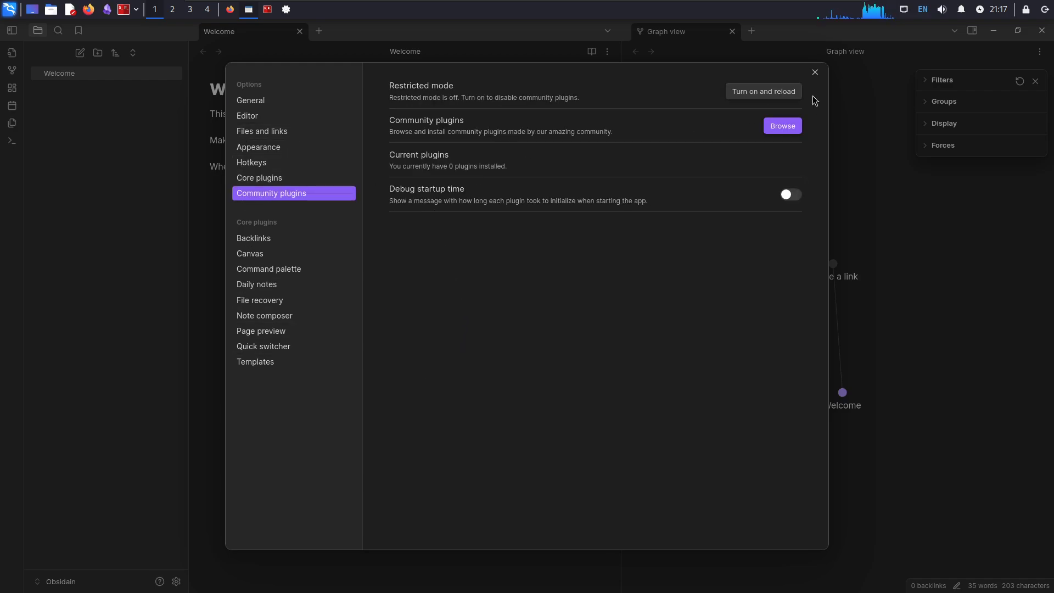
{"action": "left_click", "coordinate": [727, 93]}
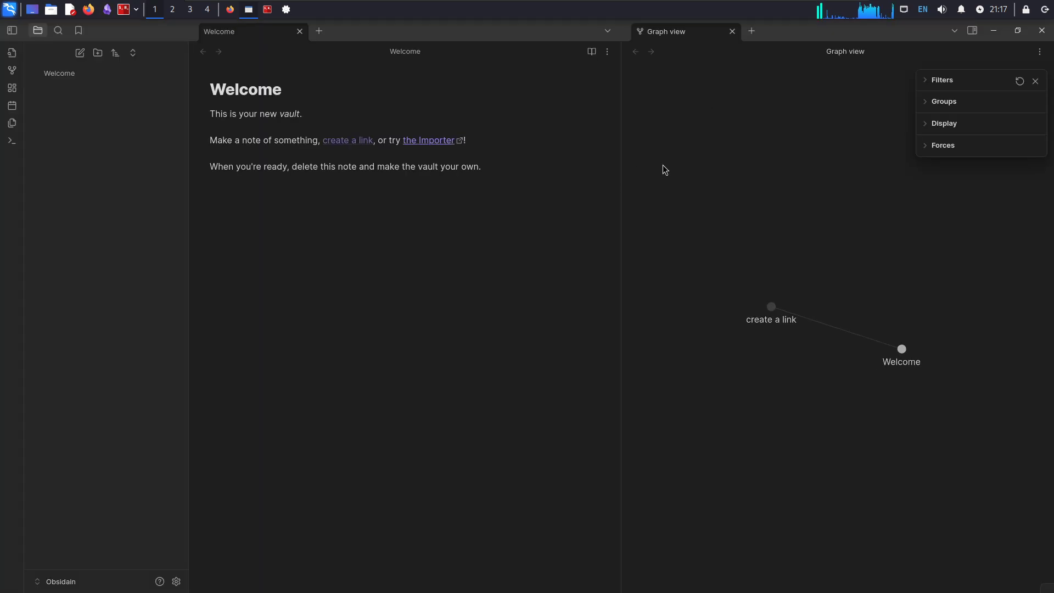
{"action": "left_click", "coordinate": [177, 582]}
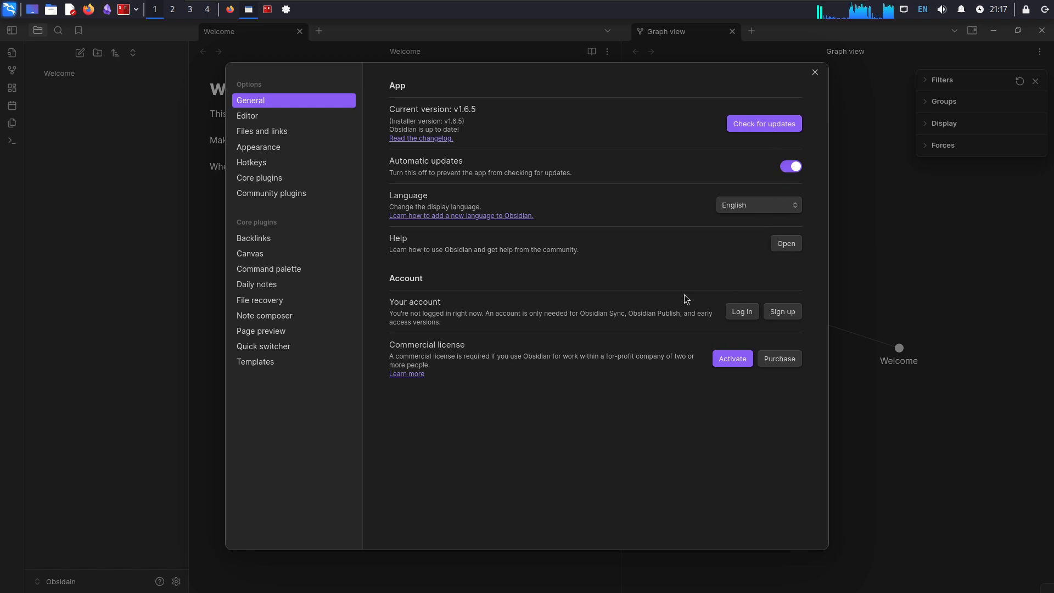
{"action": "left_click", "coordinate": [280, 193]}
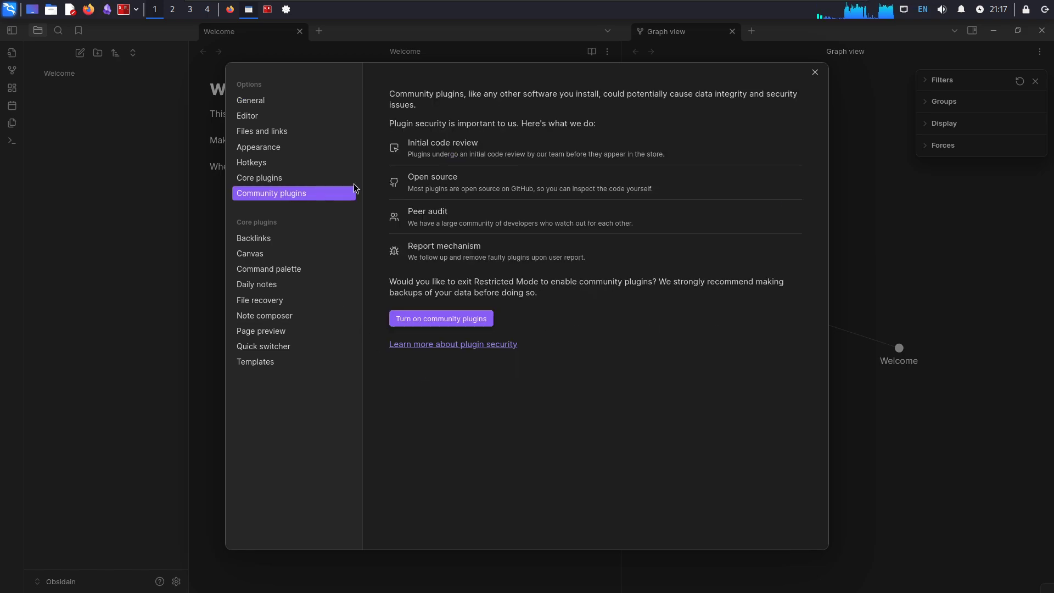
Install the Minimal Theme Settings community plugin.
{"action": "left_click", "coordinate": [439, 320]}
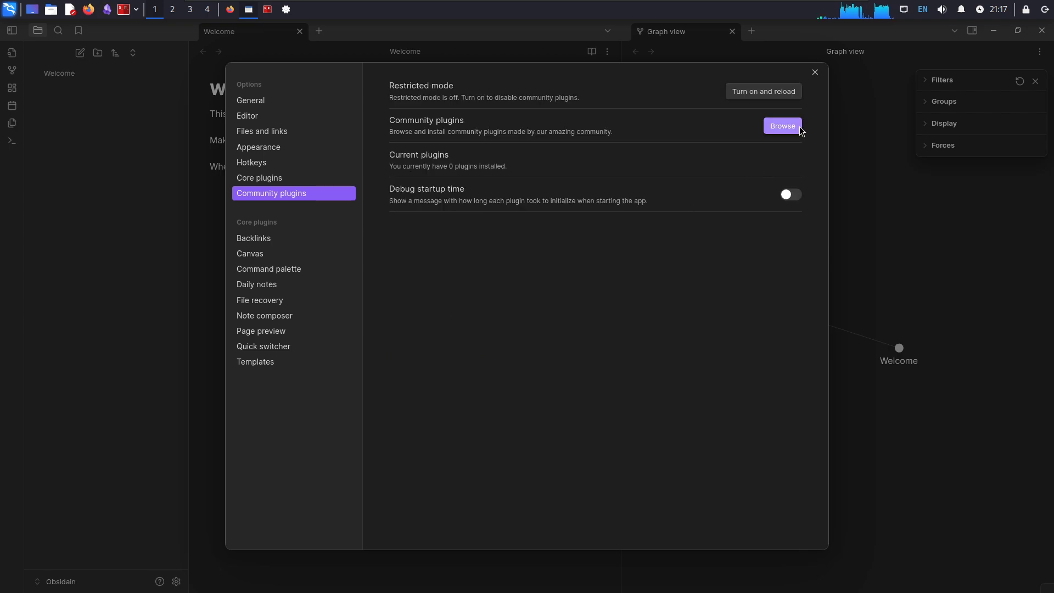
{"action": "left_click", "coordinate": [782, 128]}
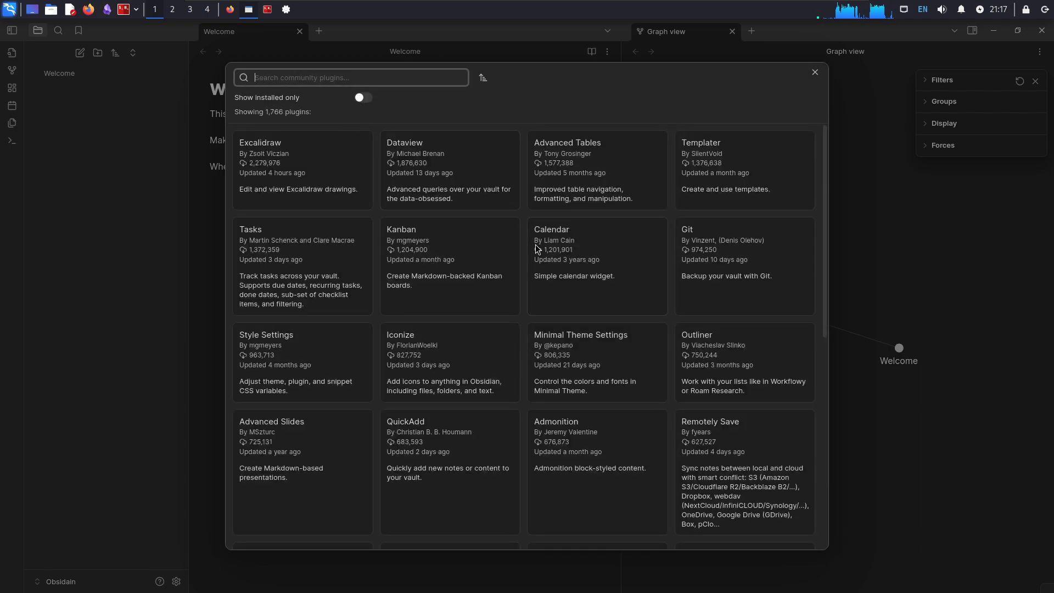
{"action": "left_click", "coordinate": [588, 343]}
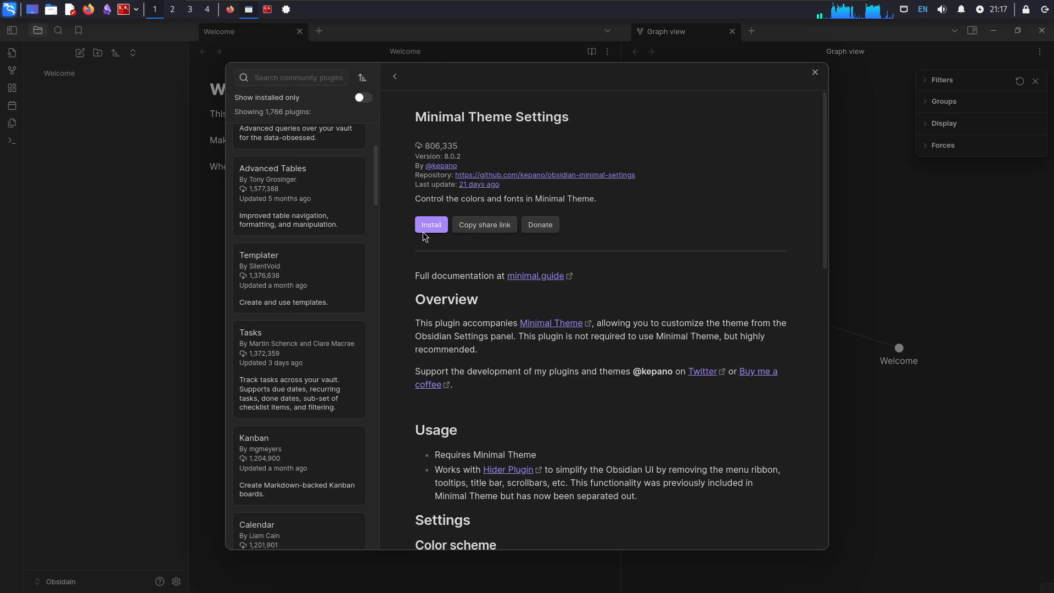
{"action": "left_click", "coordinate": [435, 227]}
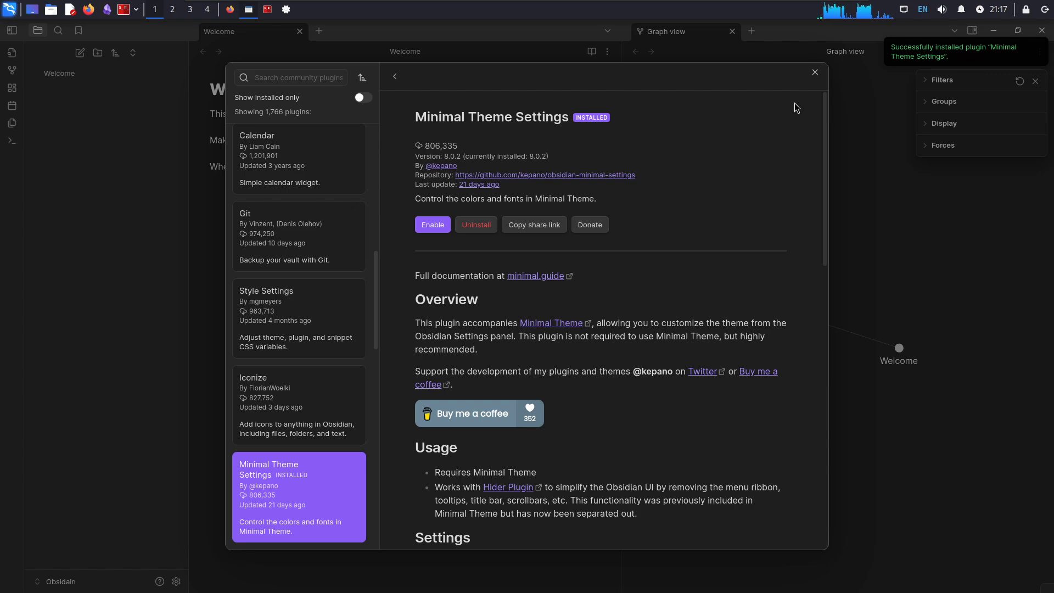
{"action": "left_click", "coordinate": [814, 73]}
Install the Minimal theme from Appearance and make it the active theme.
{"action": "left_click", "coordinate": [251, 101]}
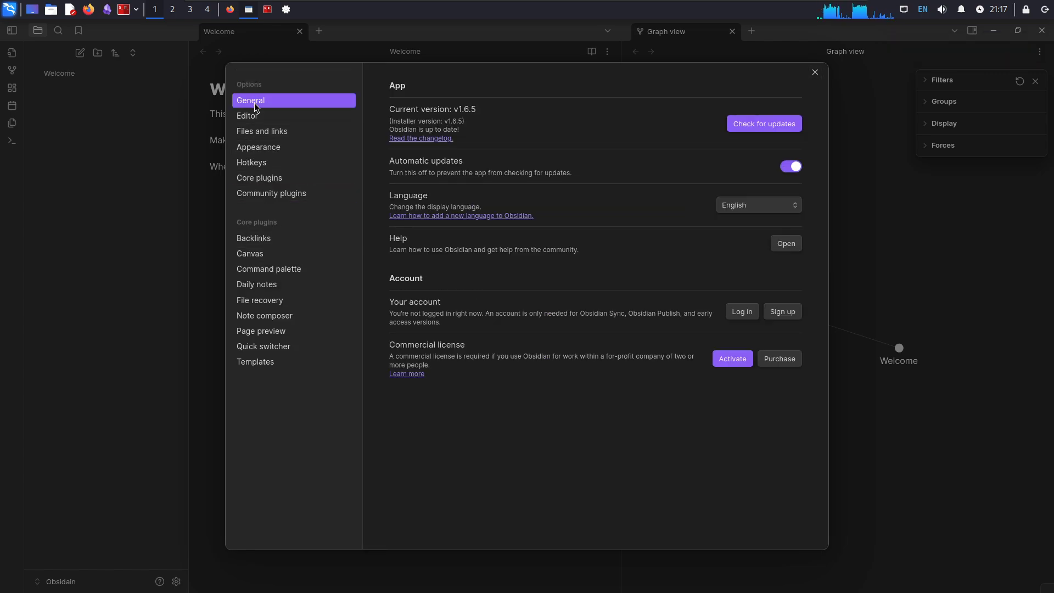
{"action": "left_click", "coordinate": [256, 152]}
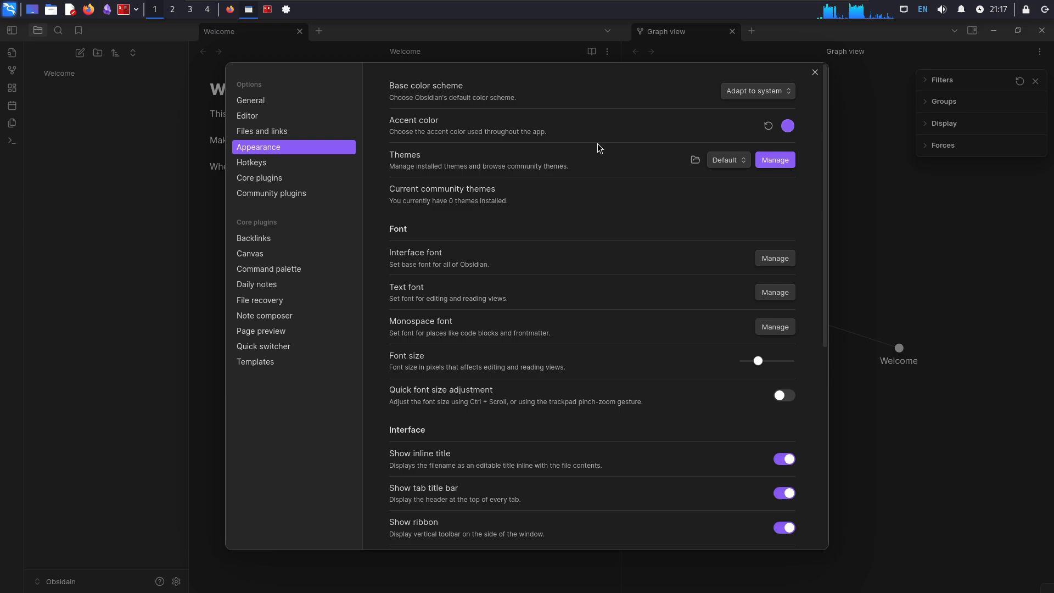
{"action": "left_click", "coordinate": [775, 161]}
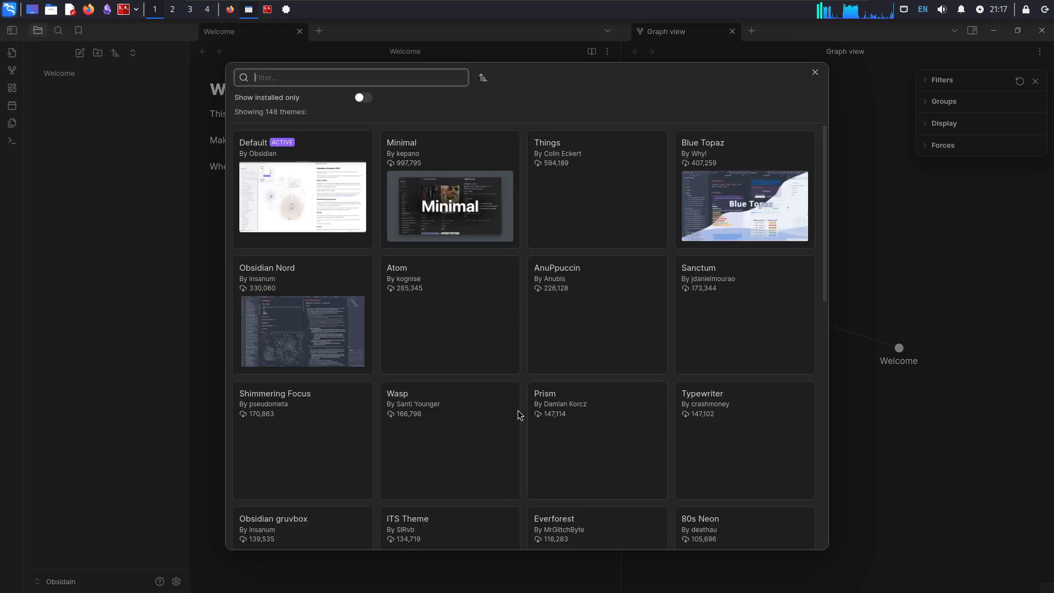
{"action": "left_click", "coordinate": [406, 150]}
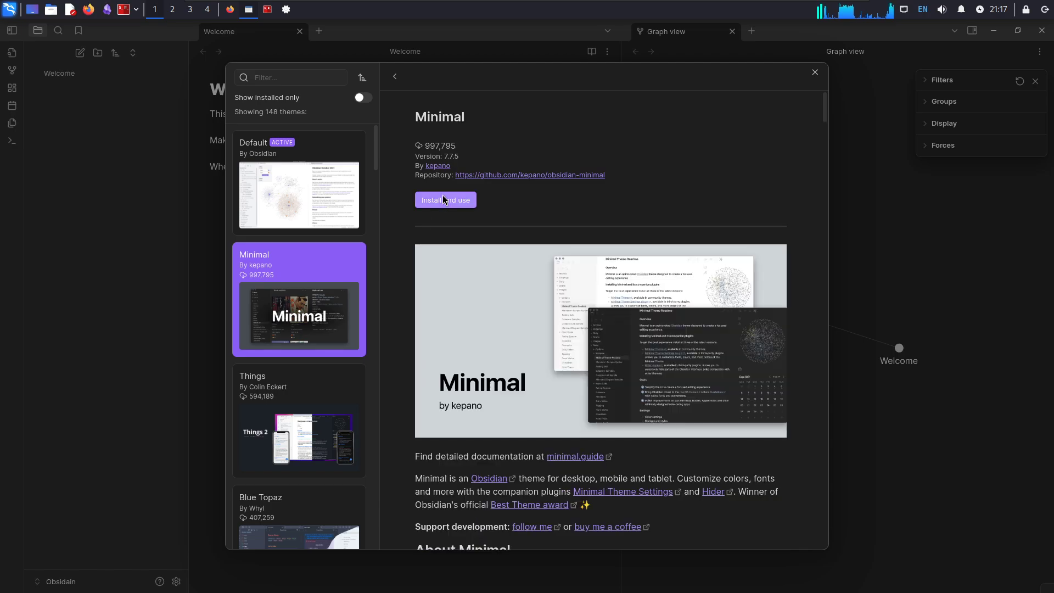
{"action": "left_click", "coordinate": [460, 202]}
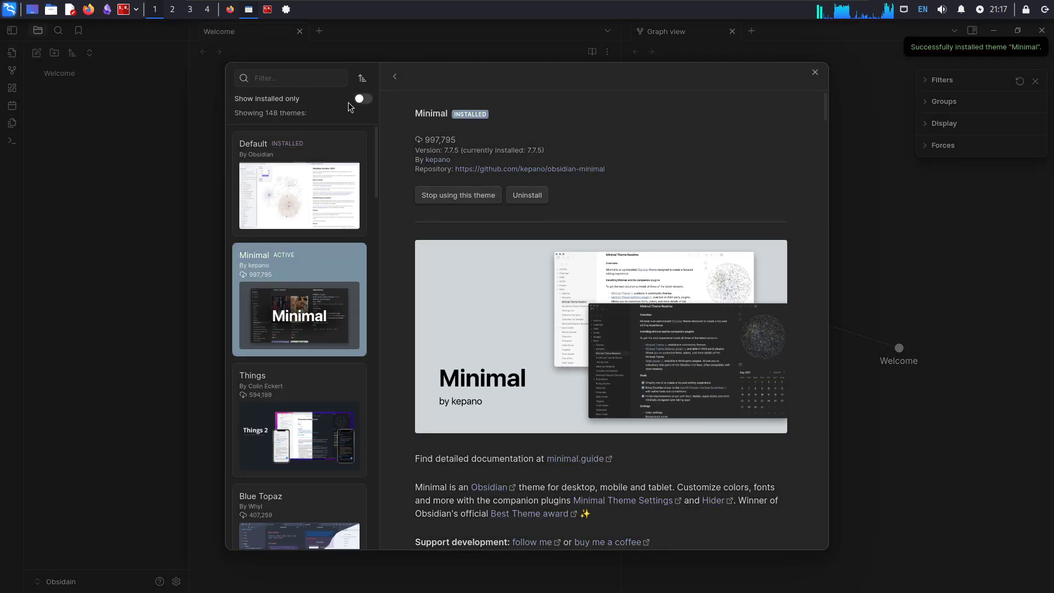
Enable the Minimal Theme Settings plugin and turn on colorful window frame and active states.
{"action": "left_click", "coordinate": [814, 72]}
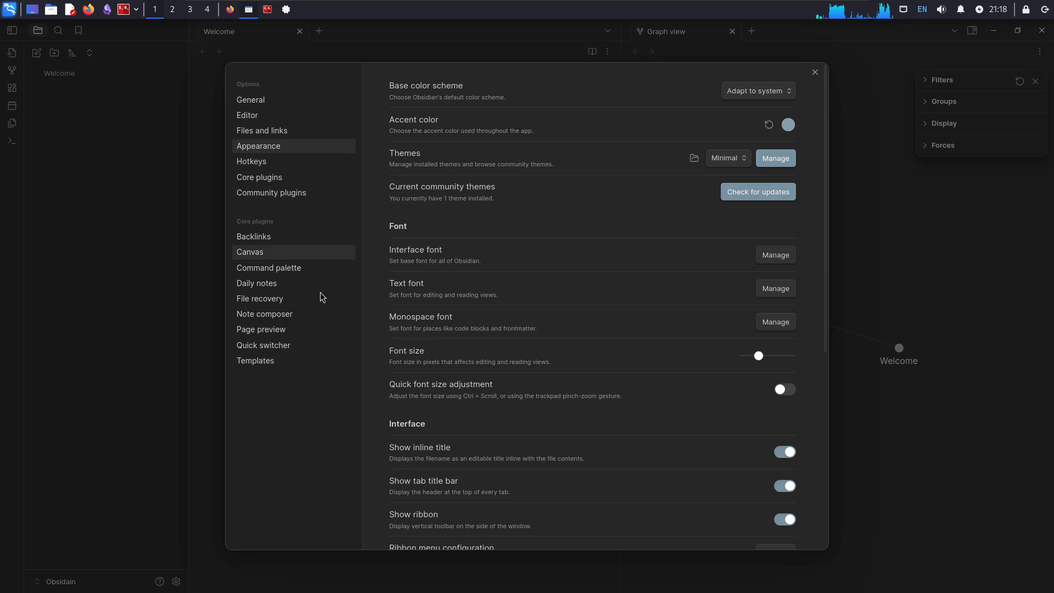
{"action": "left_click", "coordinate": [270, 193]}
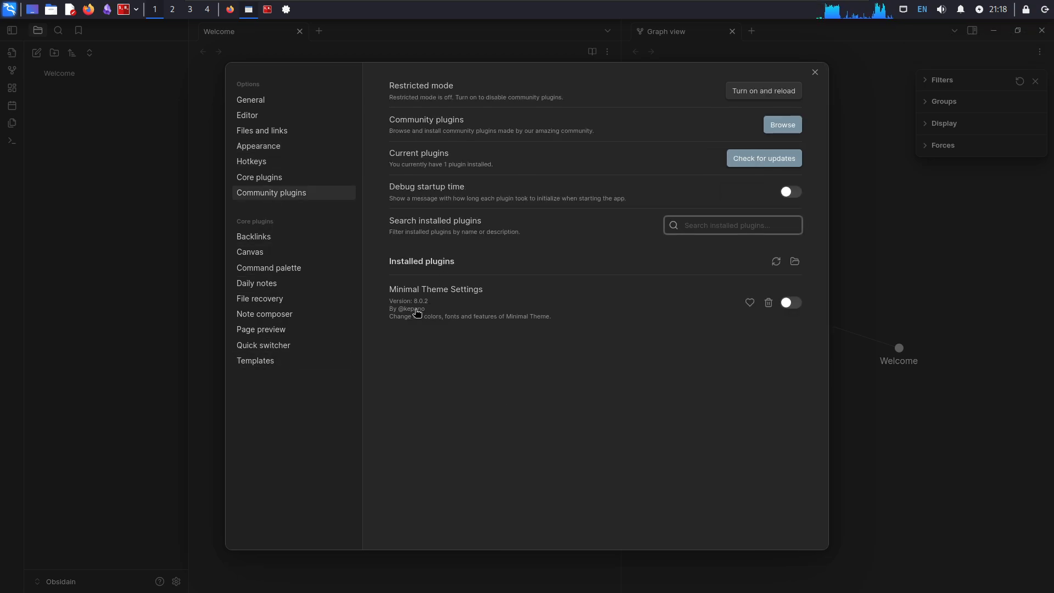
{"action": "left_click", "coordinate": [786, 303]}
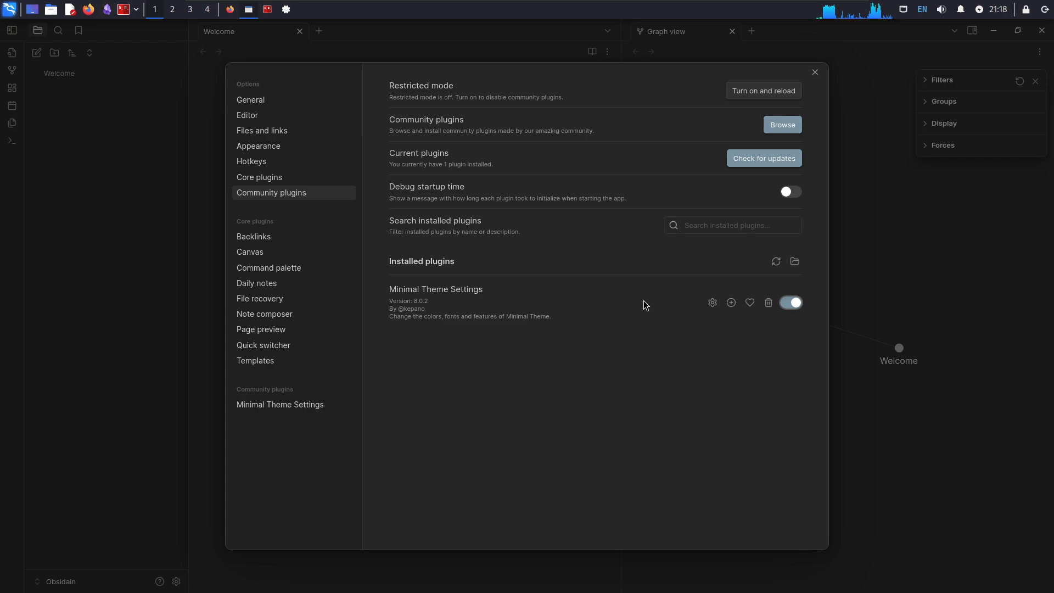
{"action": "left_click", "coordinate": [713, 302]}
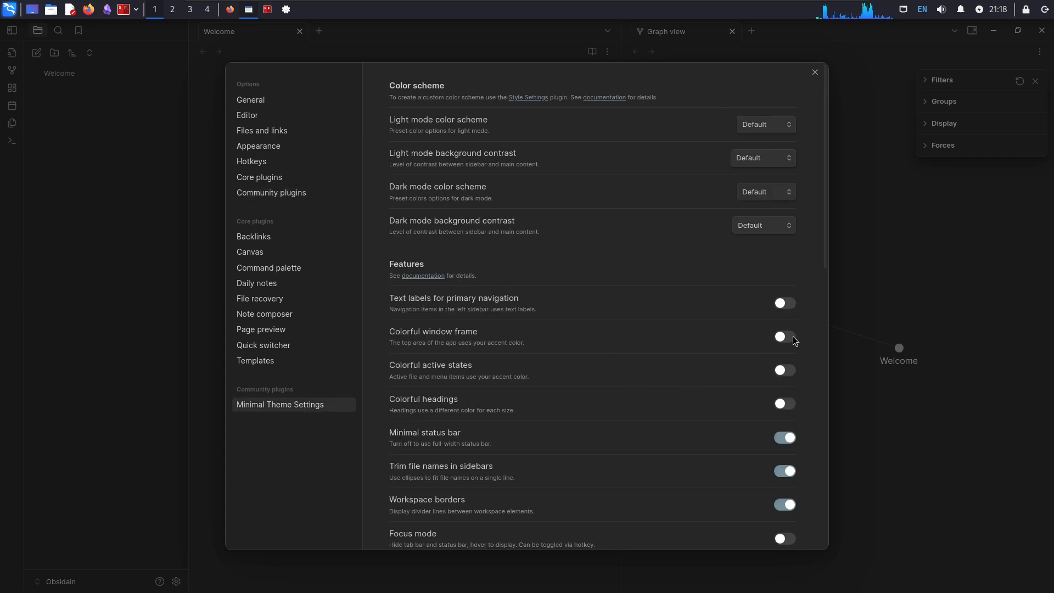
{"action": "left_click", "coordinate": [791, 337]}
{"action": "left_click", "coordinate": [785, 370]}
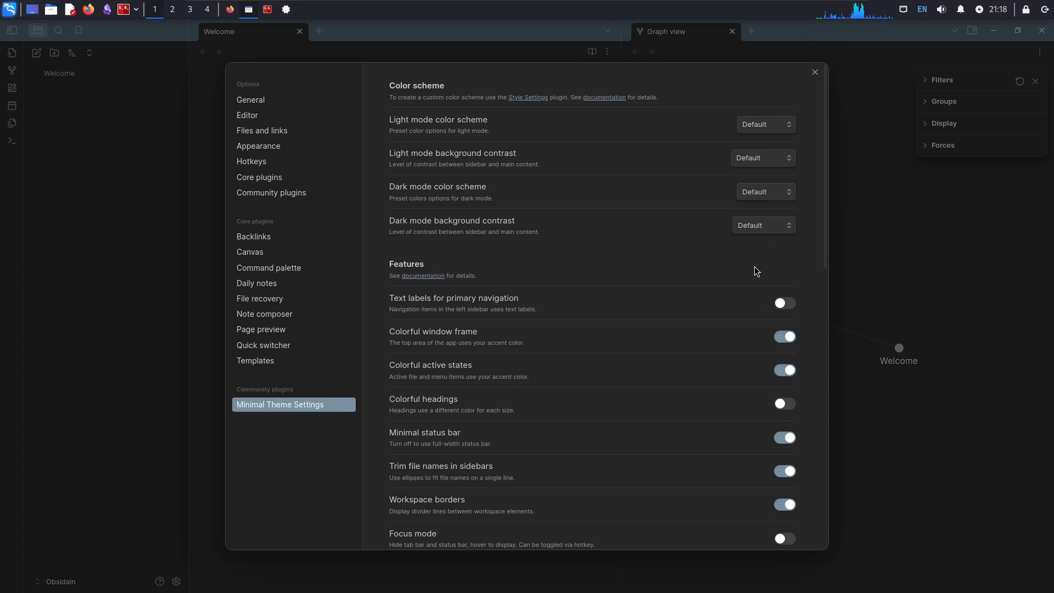
Review the light and dark color schemes unchanged, and turn on colorful headings.
{"action": "scroll", "coordinate": [747, 268], "scroll_direction": "down", "scroll_amount": 4}
{"action": "scroll", "coordinate": [746, 271], "scroll_direction": "down", "scroll_amount": 9}
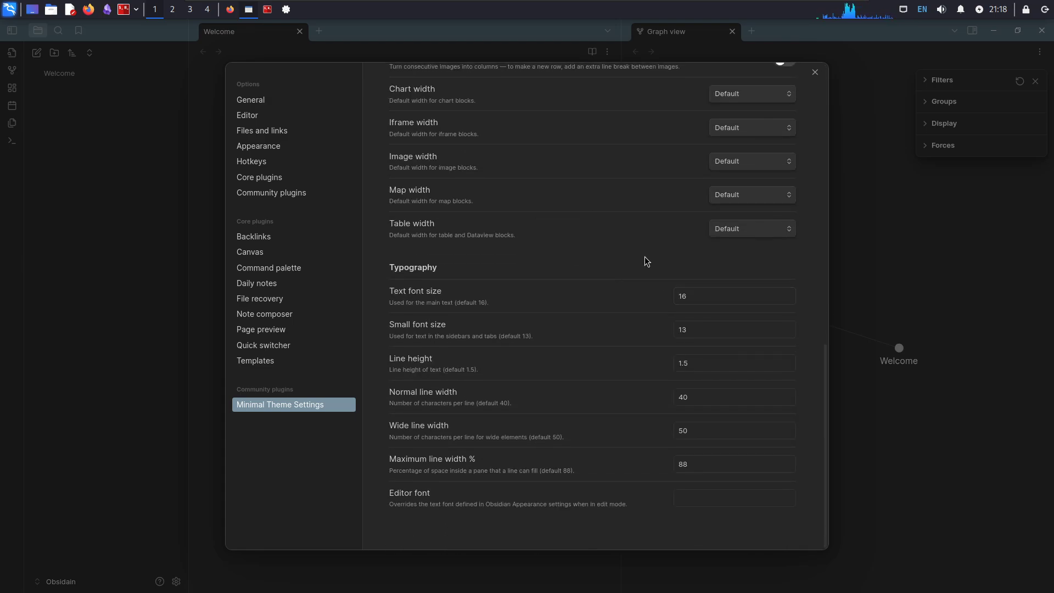
{"action": "scroll", "coordinate": [566, 261], "scroll_direction": "up", "scroll_amount": 4}
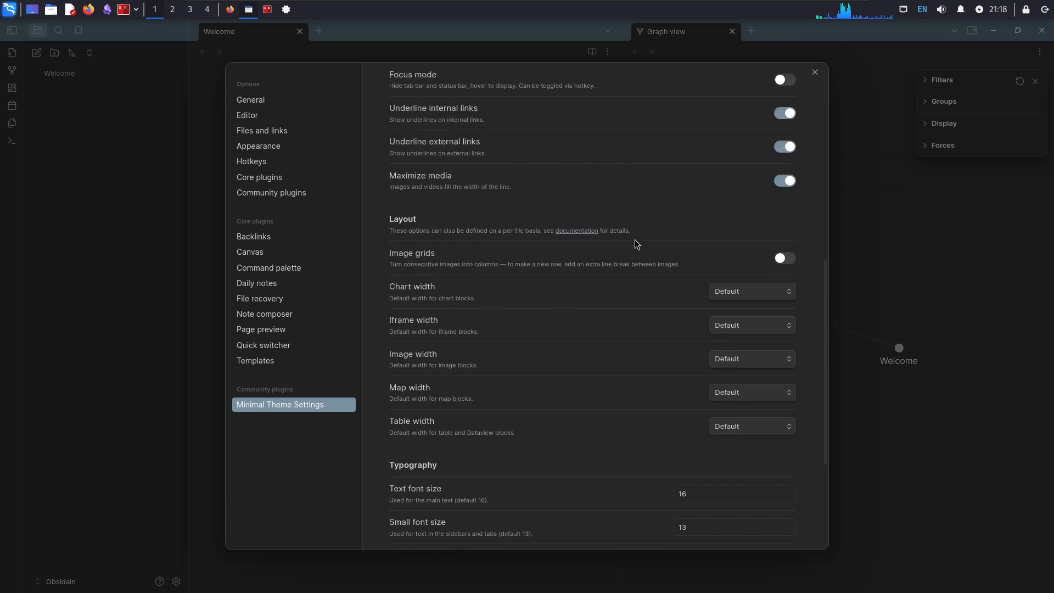
{"action": "scroll", "coordinate": [637, 245], "scroll_direction": "up", "scroll_amount": 6}
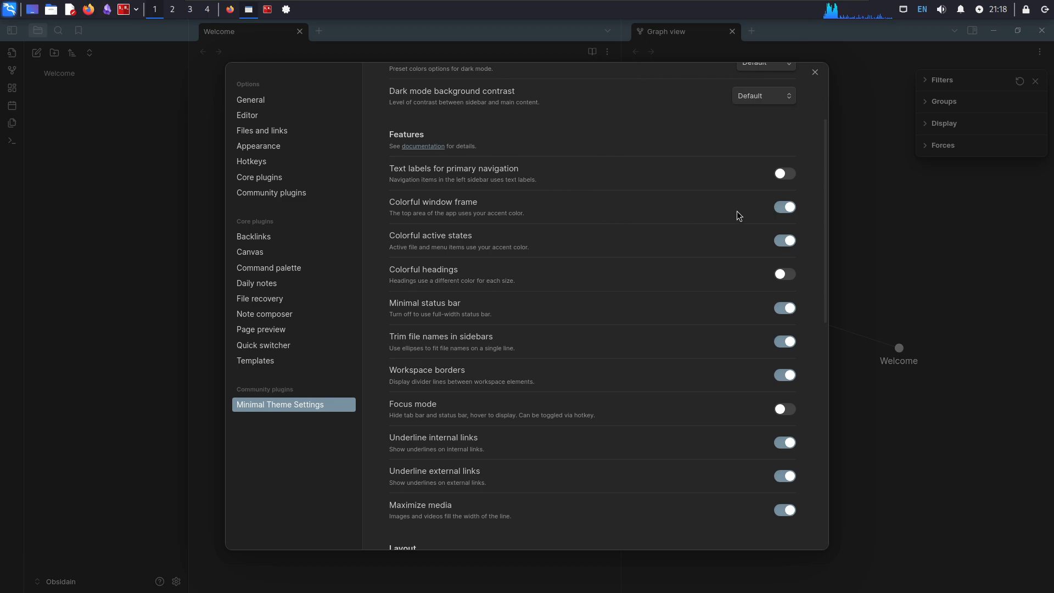
{"action": "scroll", "coordinate": [694, 182], "scroll_direction": "up", "scroll_amount": 3}
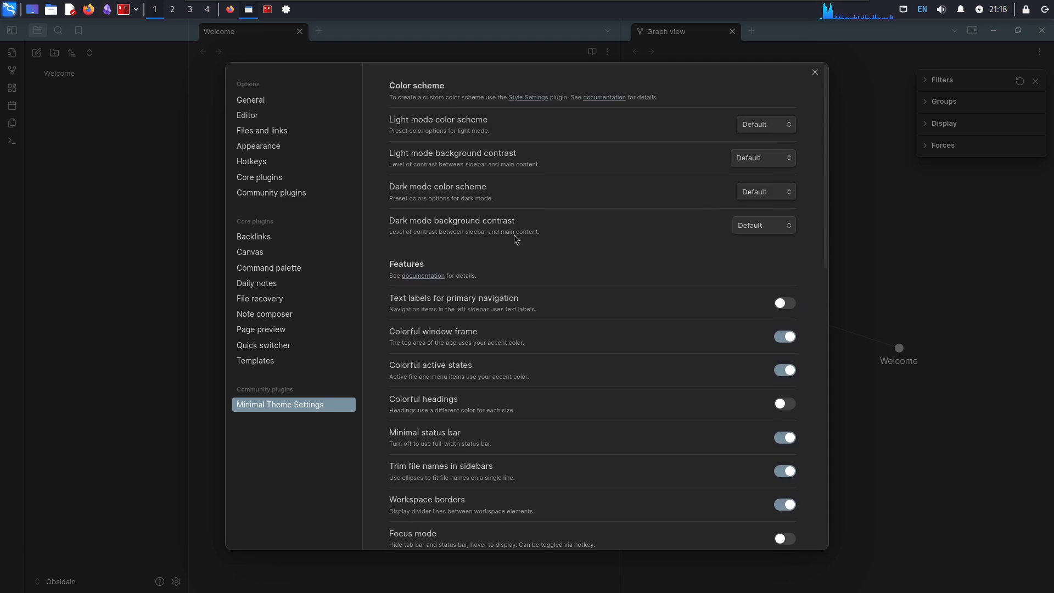
{"action": "left_click", "coordinate": [763, 192]}
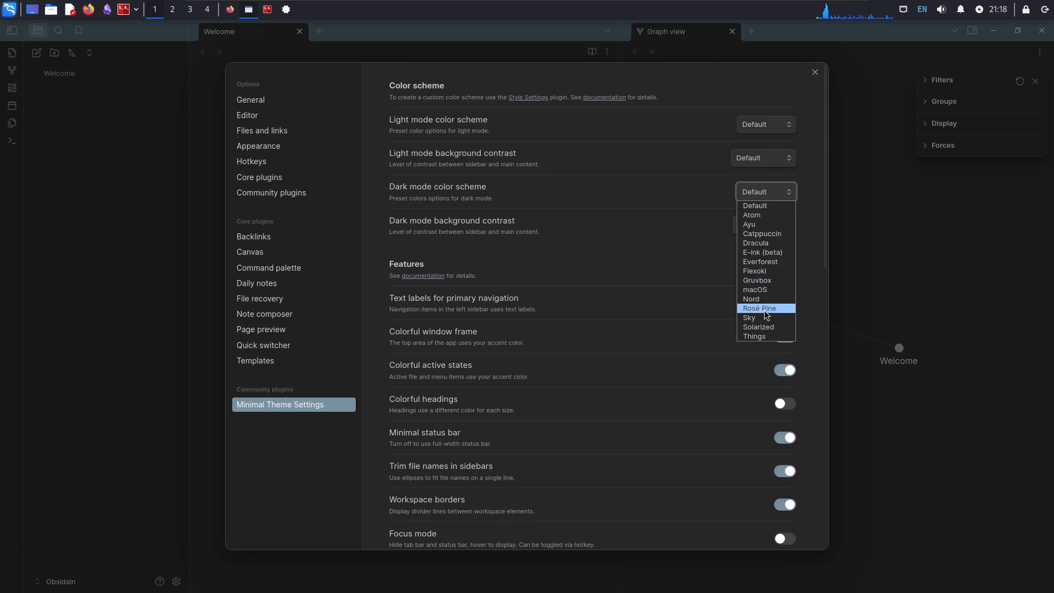
{"action": "left_click", "coordinate": [758, 128]}
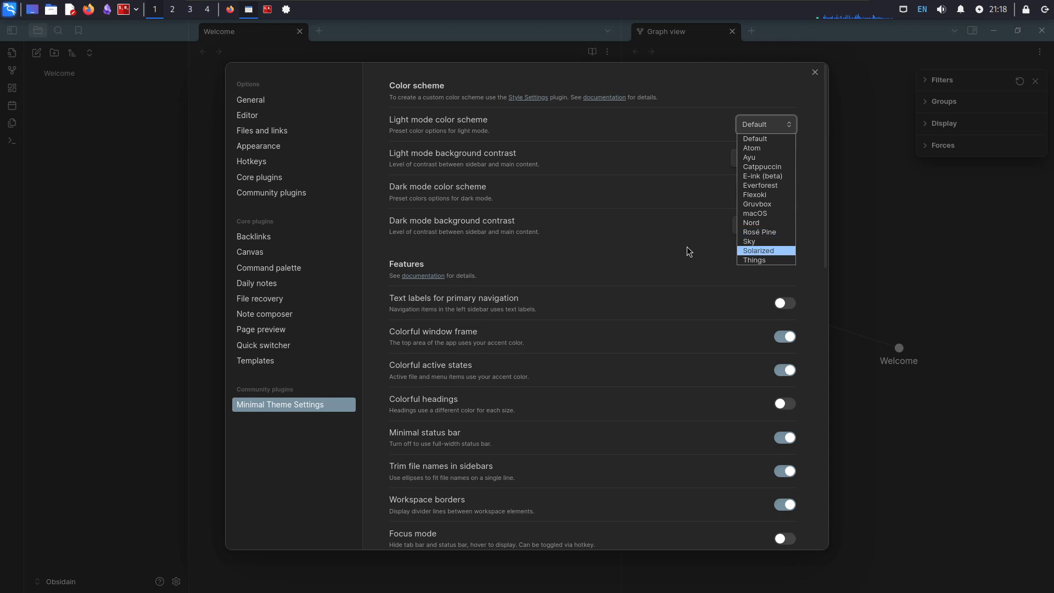
{"action": "left_click", "coordinate": [627, 235]}
{"action": "scroll", "coordinate": [599, 407], "scroll_direction": "down", "scroll_amount": 1}
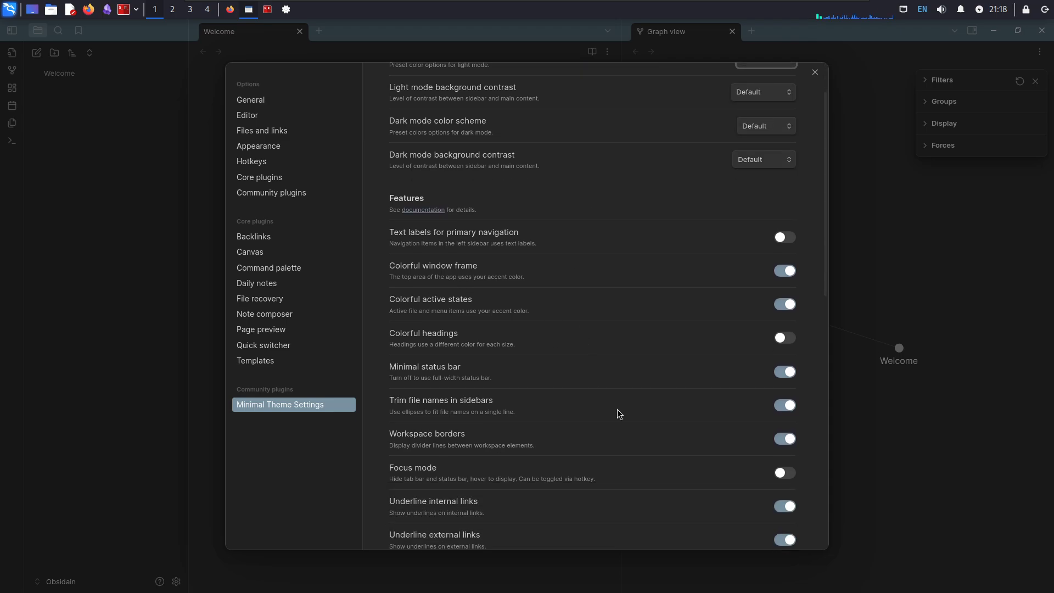
{"action": "left_click", "coordinate": [785, 338]}
Set Maximum line width % to 90 and leave Map width at Default.
{"action": "scroll", "coordinate": [437, 424], "scroll_direction": "down", "scroll_amount": 1}
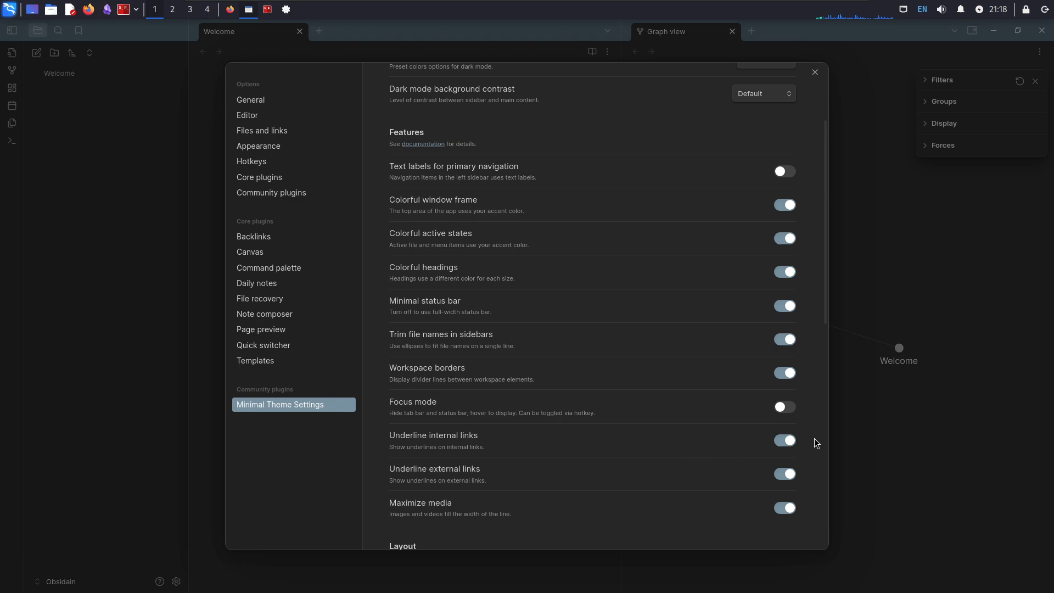
{"action": "left_click_drag", "start_coordinate": [827, 283], "coordinate": [797, 496]}
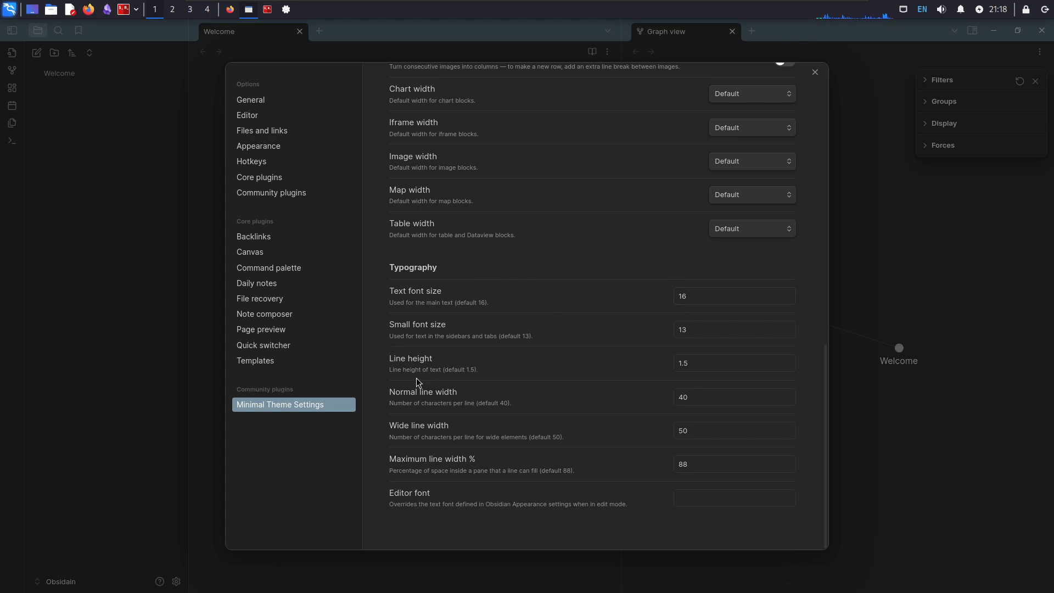
{"action": "left_click", "coordinate": [683, 466]}
{"action": "scroll", "coordinate": [648, 465], "scroll_direction": "up", "scroll_amount": 8}
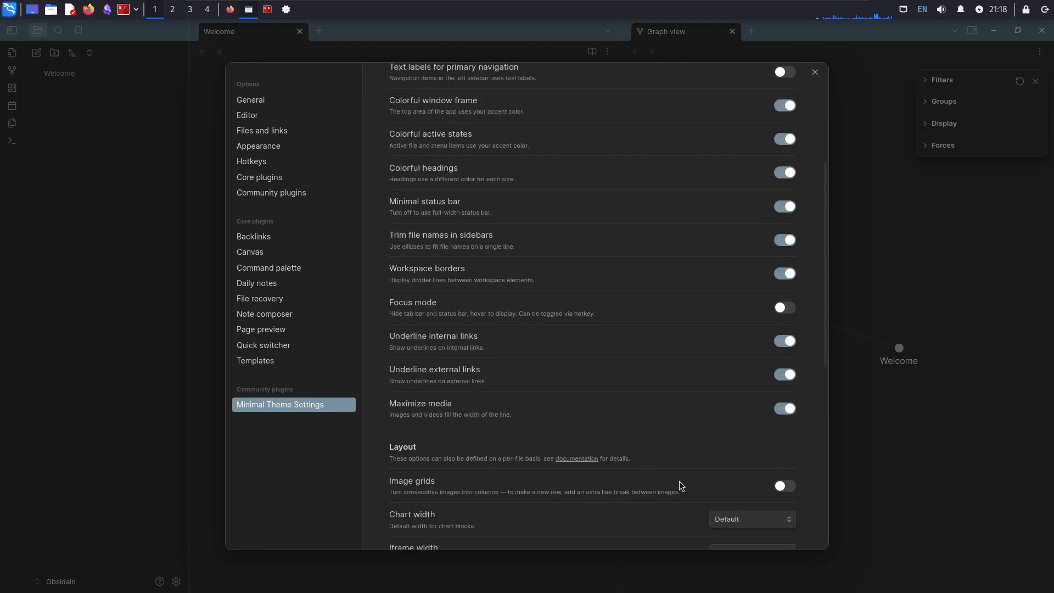
{"action": "scroll", "coordinate": [683, 482], "scroll_direction": "down", "scroll_amount": 8}
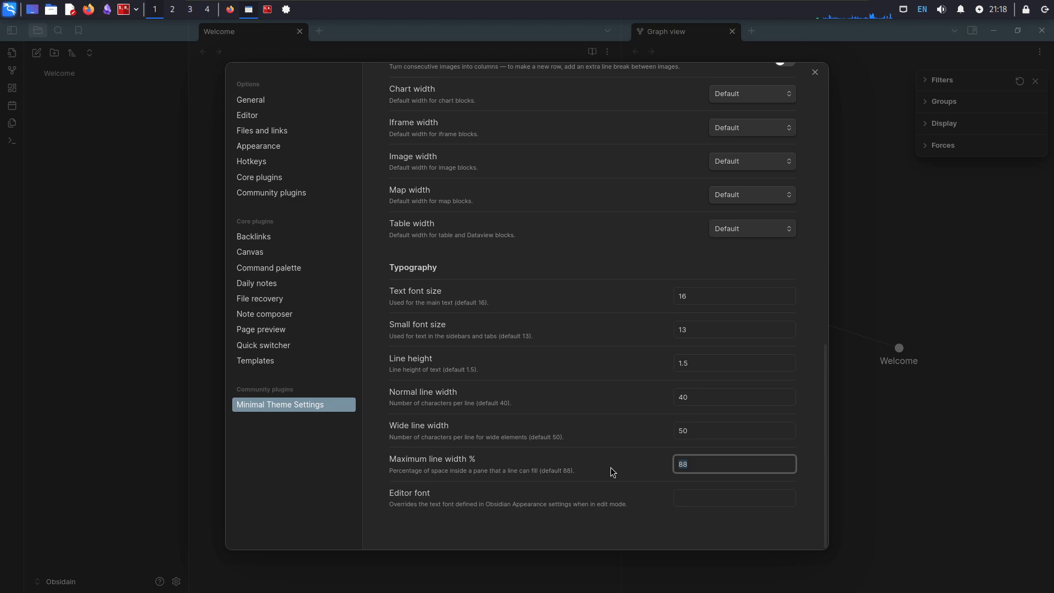
{"action": "type", "text": "90"}
{"action": "left_click", "coordinate": [734, 201]}
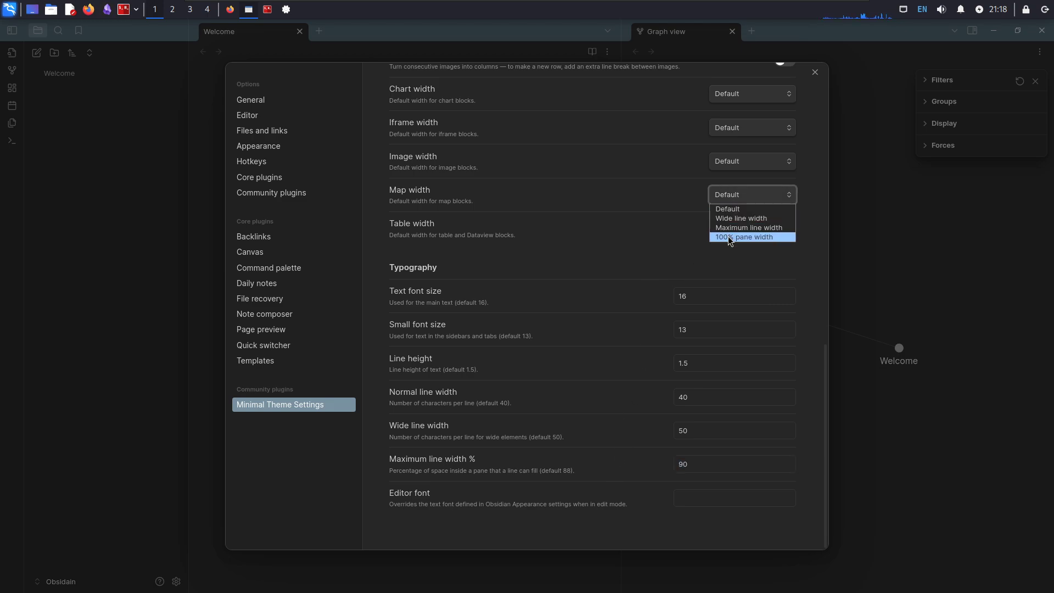
{"action": "left_click", "coordinate": [666, 182]}
Close settings and the graph view, and clear the Welcome note's text.
{"action": "left_click", "coordinate": [815, 72]}
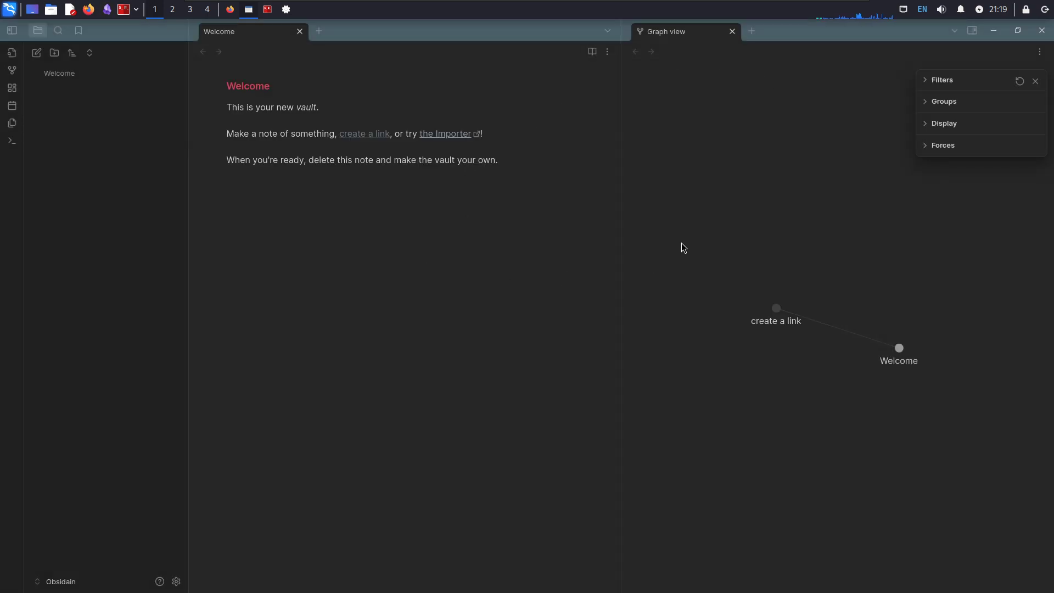
{"action": "left_click", "coordinate": [732, 31]}
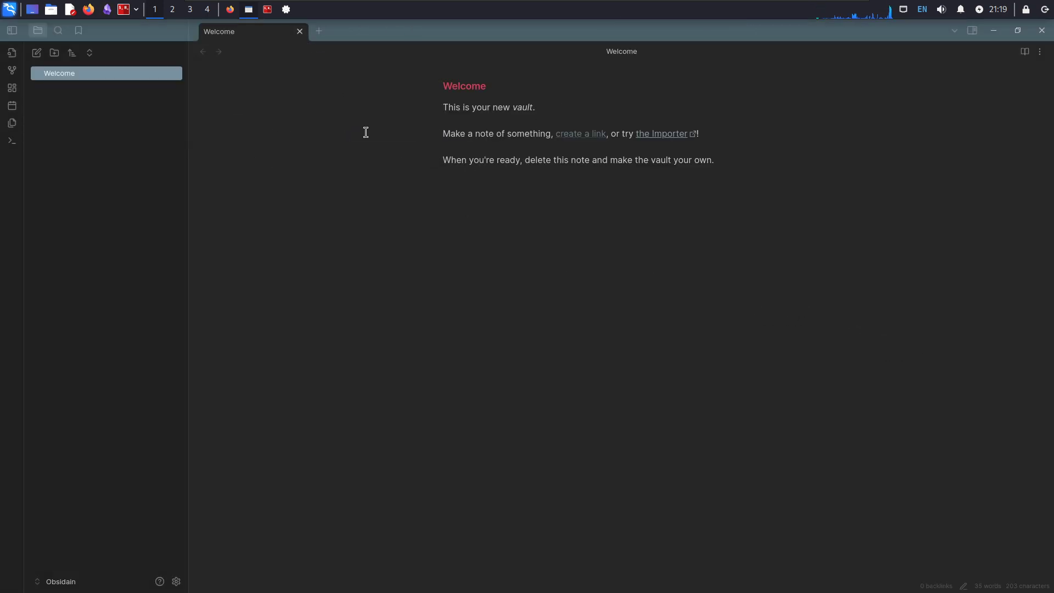
{"action": "key", "text": "ctrl+a"}
{"action": "key", "text": "ctrl+k"}
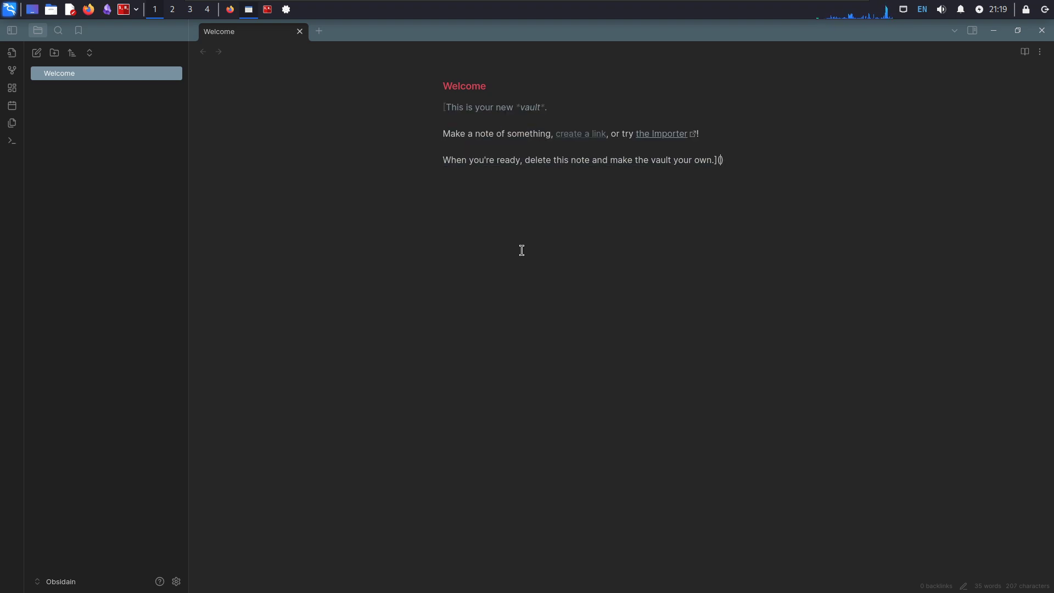
{"action": "key", "text": "ctrl+a"}
{"action": "key", "text": "BackSpace"}
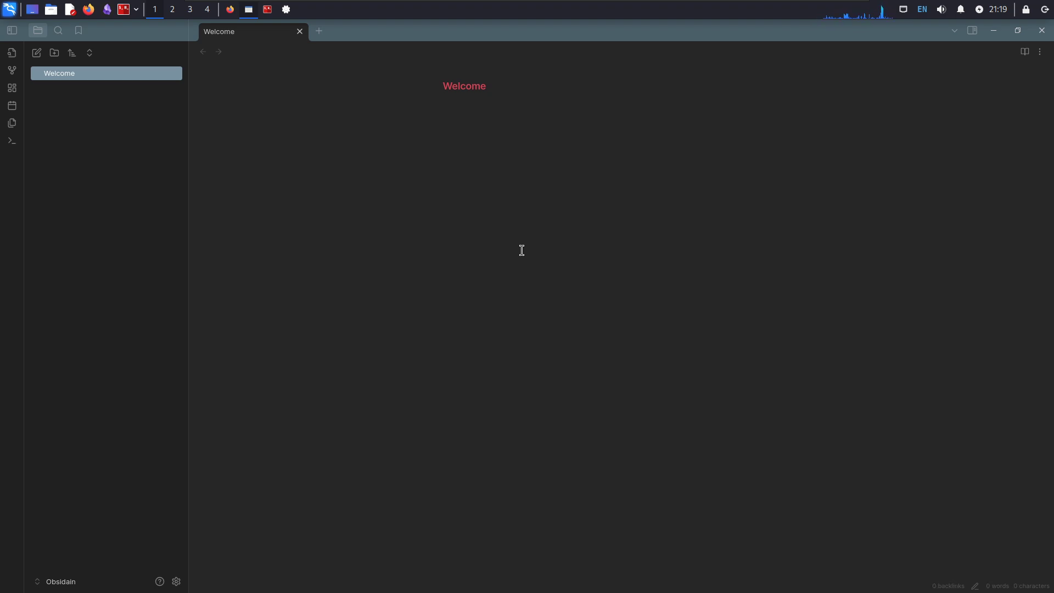
Type six 'Test' heading lines, from level one (#) to level six (######).
{"action": "type", "text": "# Test"}
{"action": "key", "text": "Return"}
{"action": "type", "text": "## Test"}
{"action": "key", "text": "Return"}
{"action": "type", "text": "### TES"}
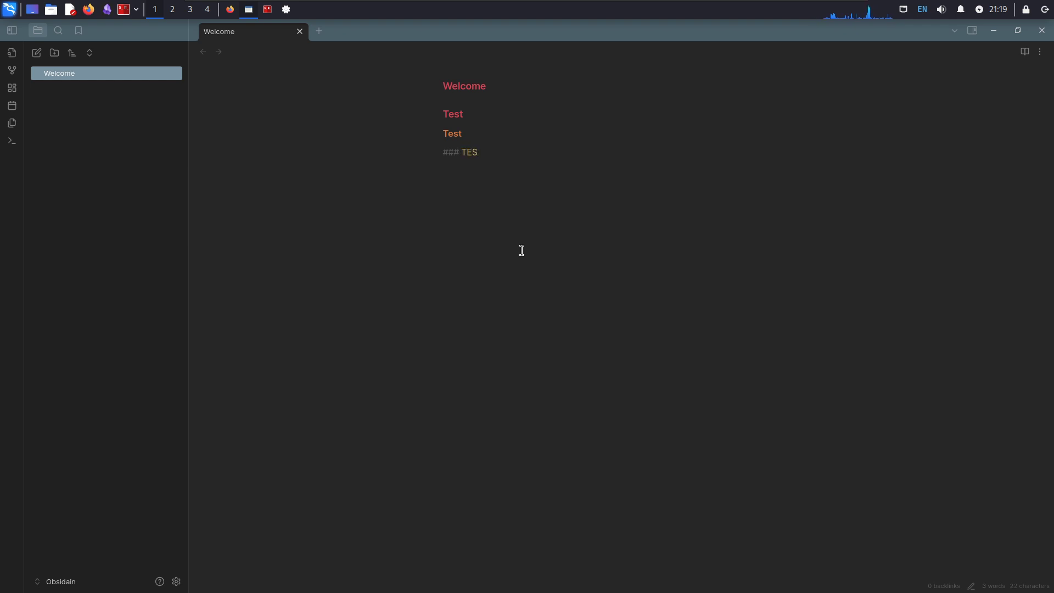
{"action": "type", "text": "ST"}
{"action": "key", "text": "Return"}
{"action": "type", "text": "#### TEST"}
{"action": "key", "text": "Return"}
{"action": "type", "text": "####"}
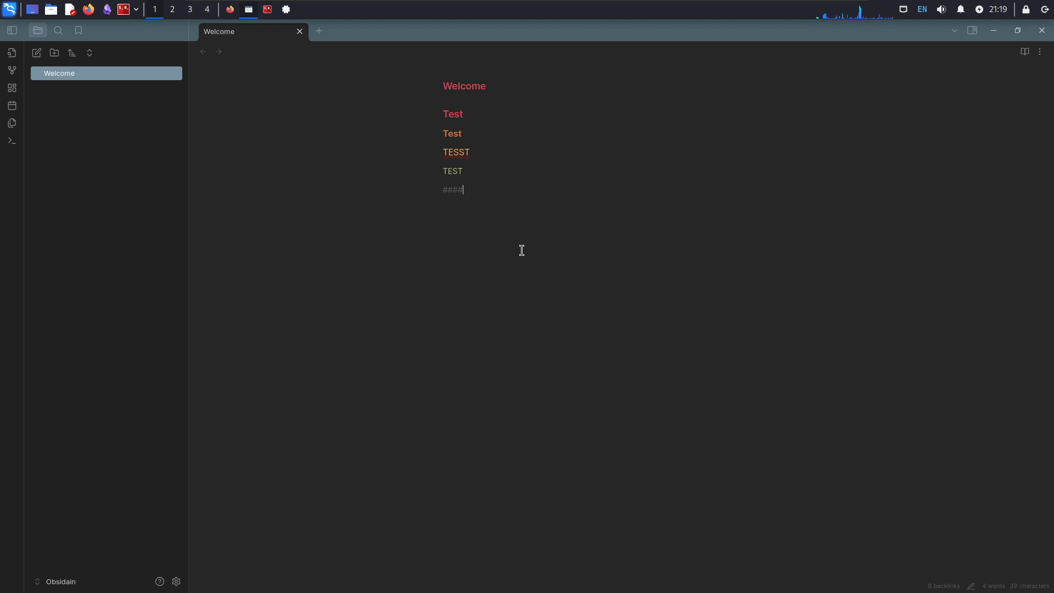
{"action": "type", "text": "# TEST"}
{"action": "key", "text": "Return"}
{"action": "type", "text": "######TES"}
{"action": "key", "text": "Left"}
{"action": "key", "text": "Left"}
{"action": "key", "text": "Return"}
Check the editor's context menu options, then select all the heading lines.
{"action": "right_click", "coordinate": [557, 350]}
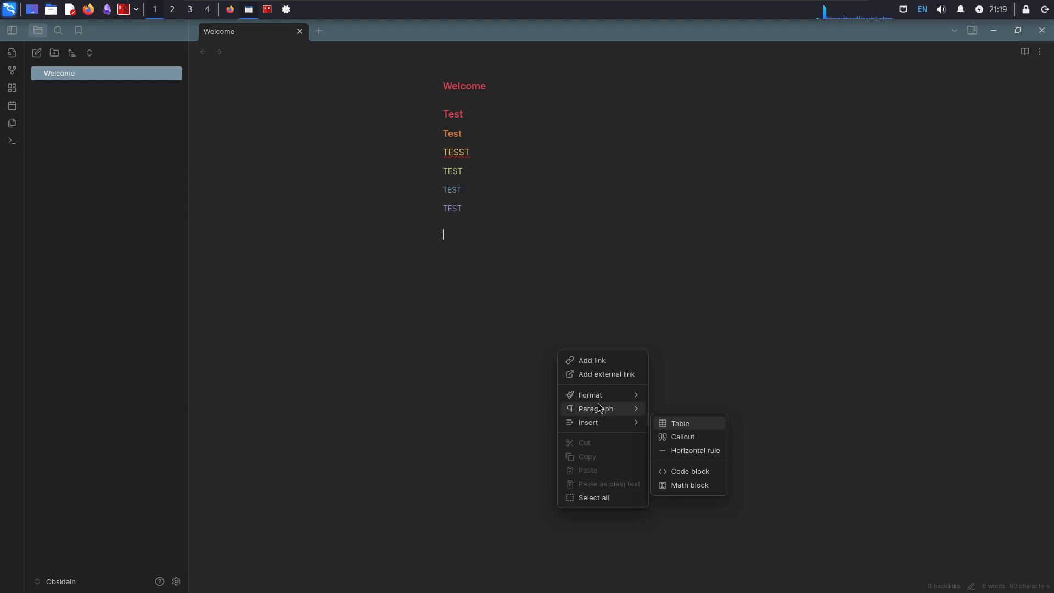
{"action": "key", "text": "Escape"}
{"action": "key", "text": "ctrl+a"}
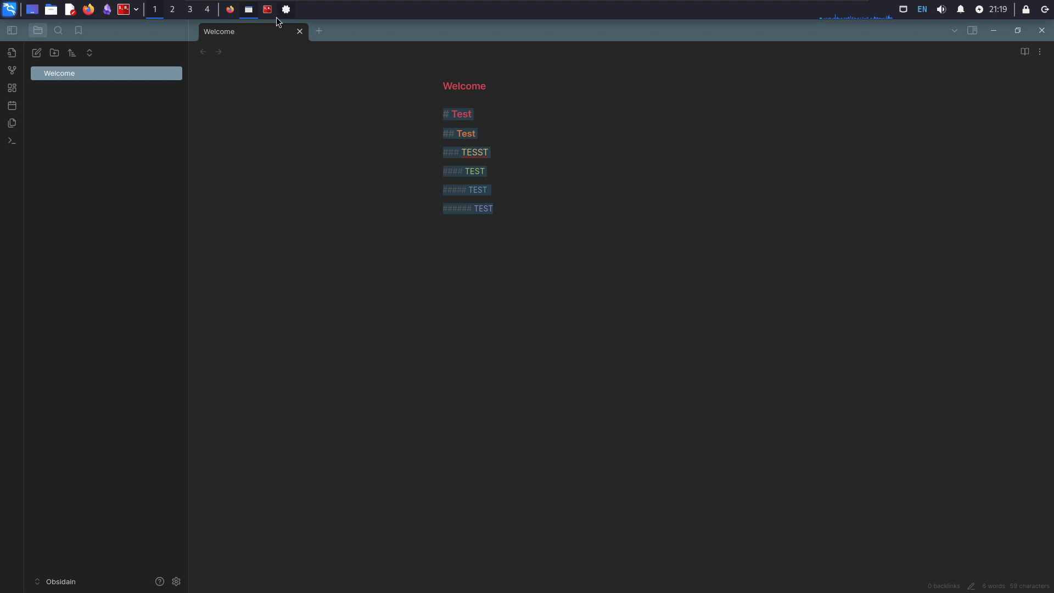
Browse the General, Community plugins and Minimal Theme Settings pages, ending on the Hotkeys list.
{"action": "left_click", "coordinate": [176, 582]}
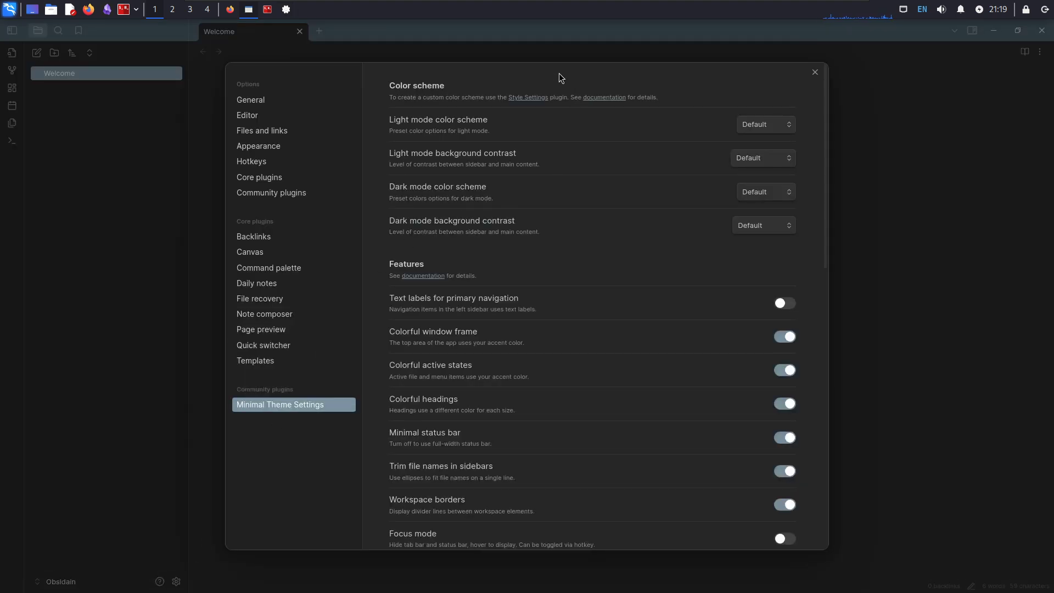
{"action": "left_click", "coordinate": [245, 101]}
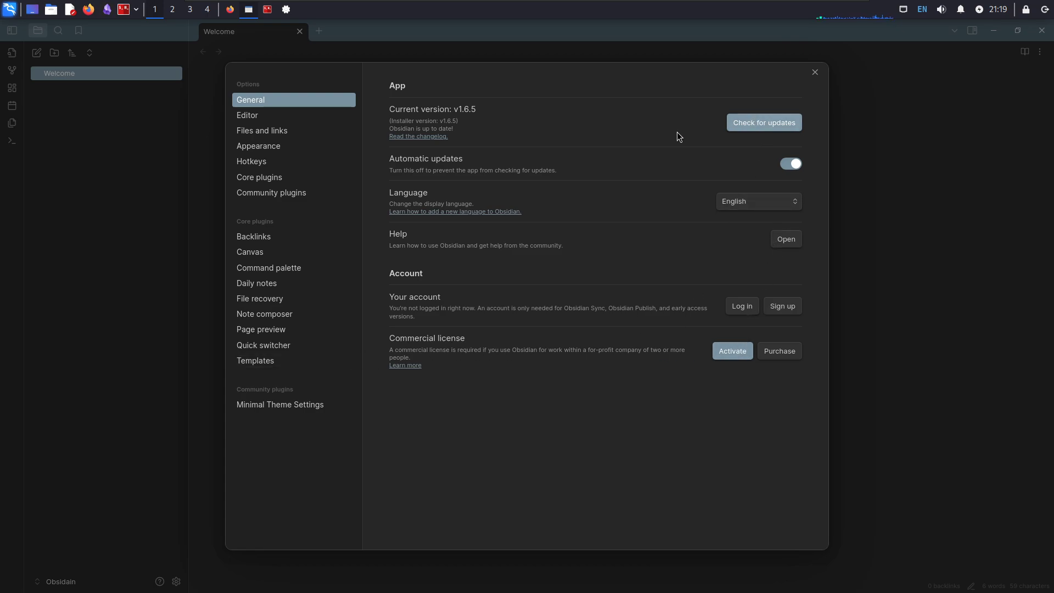
{"action": "left_click", "coordinate": [258, 194]}
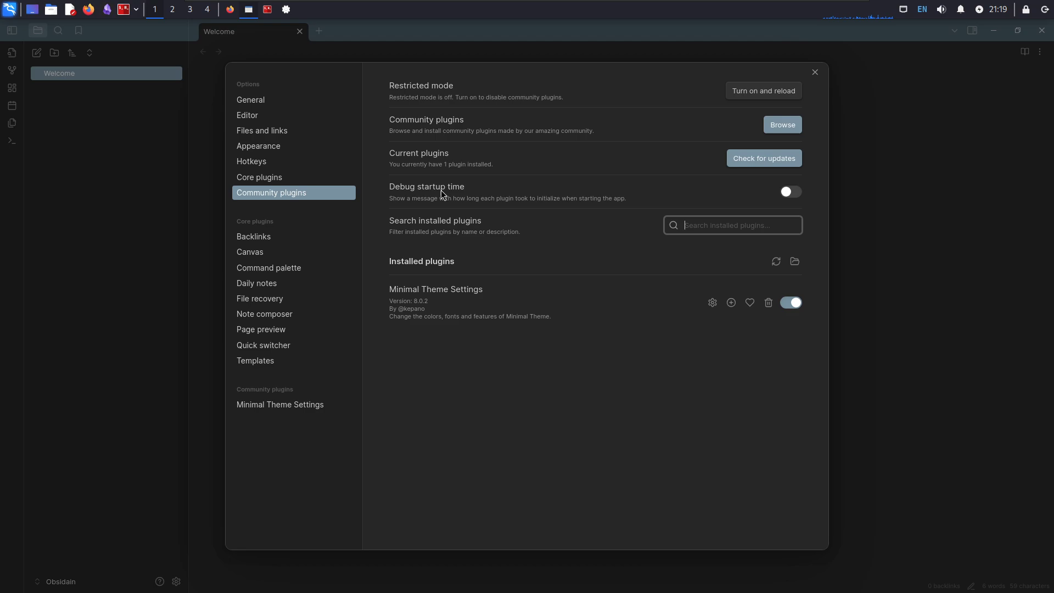
{"action": "left_click", "coordinate": [712, 302]}
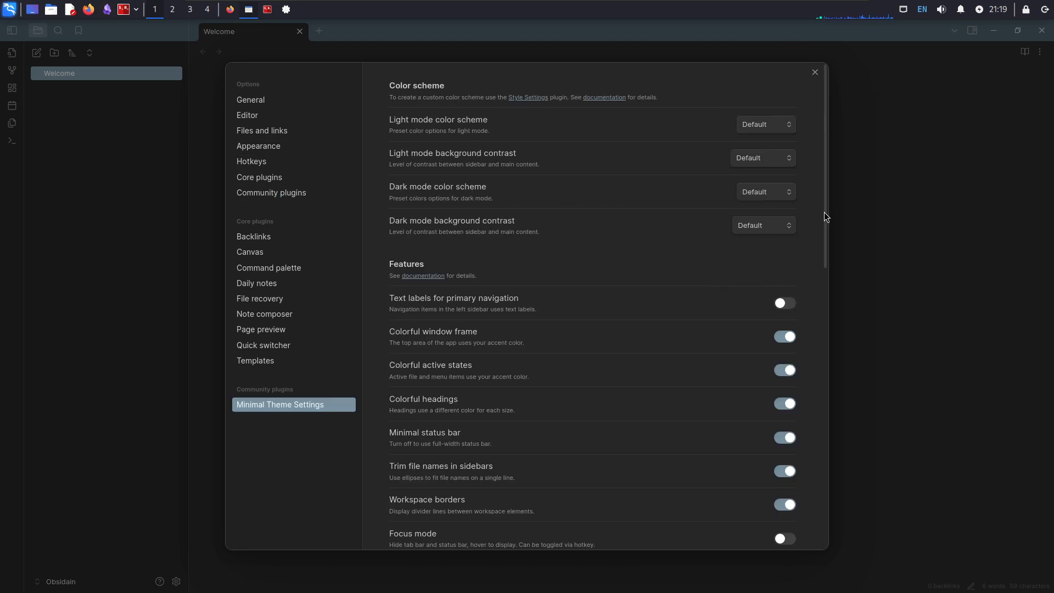
{"action": "left_click_drag", "start_coordinate": [825, 212], "coordinate": [795, 291]}
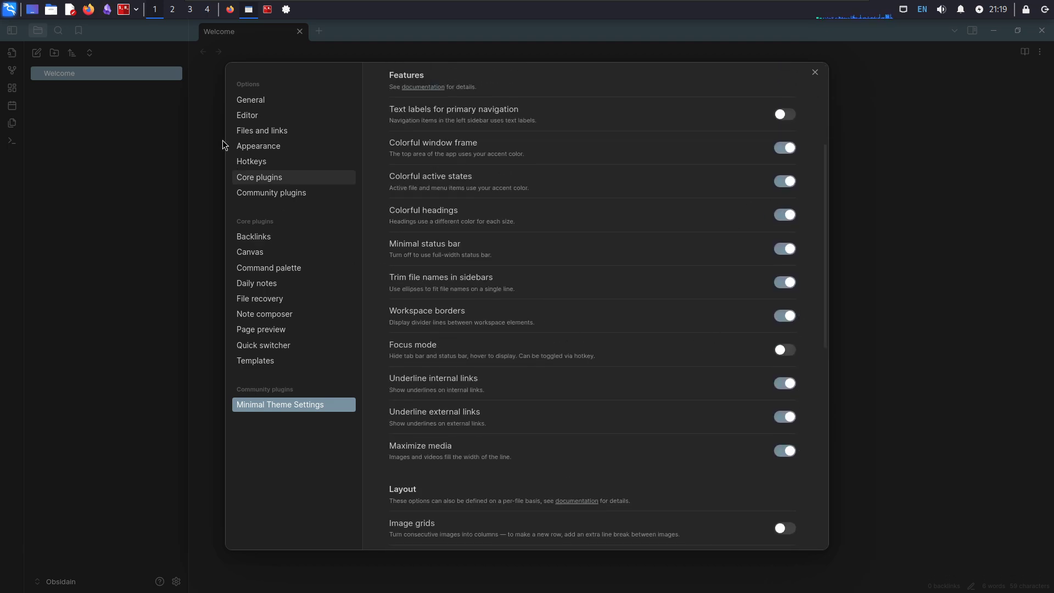
{"action": "left_click", "coordinate": [255, 101]}
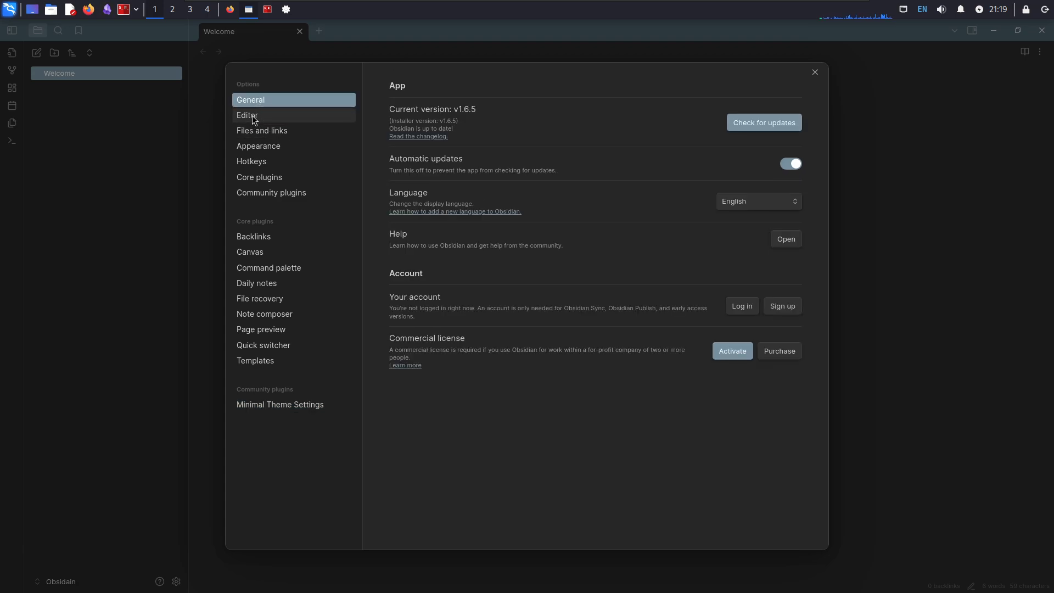
{"action": "left_click", "coordinate": [254, 116]}
{"action": "left_click", "coordinate": [258, 131]}
{"action": "left_click", "coordinate": [264, 163]}
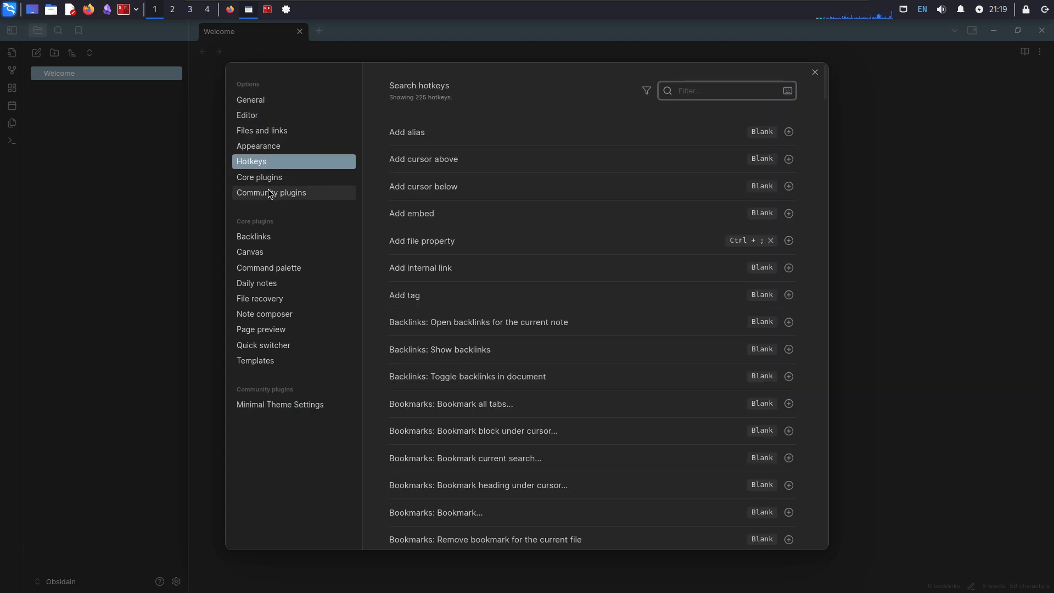
Set the accent colour to vivid purple (128,0,255) and raise the font size to 18.
{"action": "left_click", "coordinate": [269, 177]}
{"action": "left_click", "coordinate": [264, 146]}
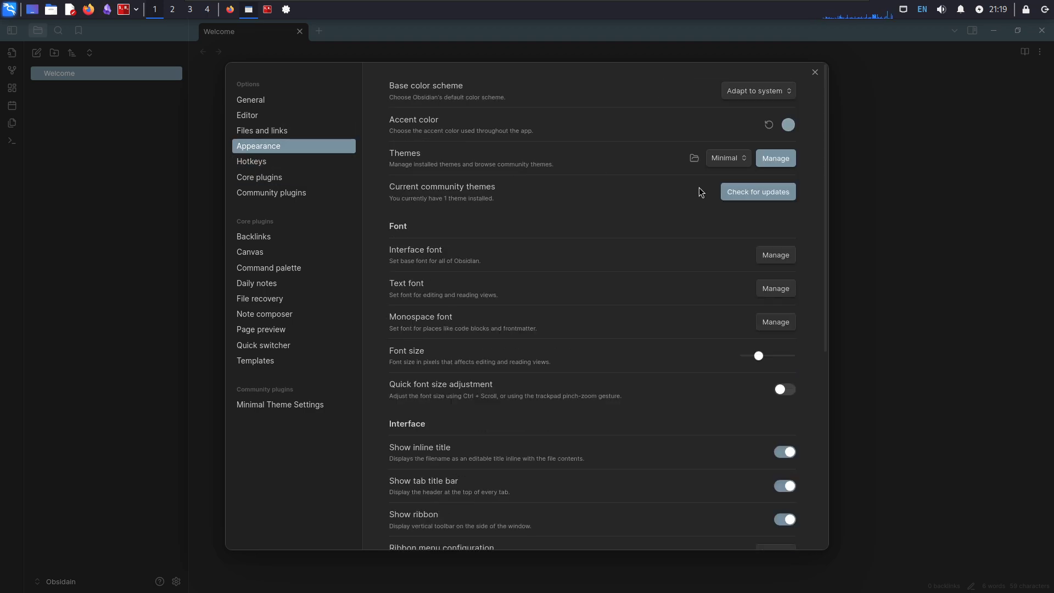
{"action": "left_click", "coordinate": [787, 125]}
{"action": "left_click", "coordinate": [844, 221]}
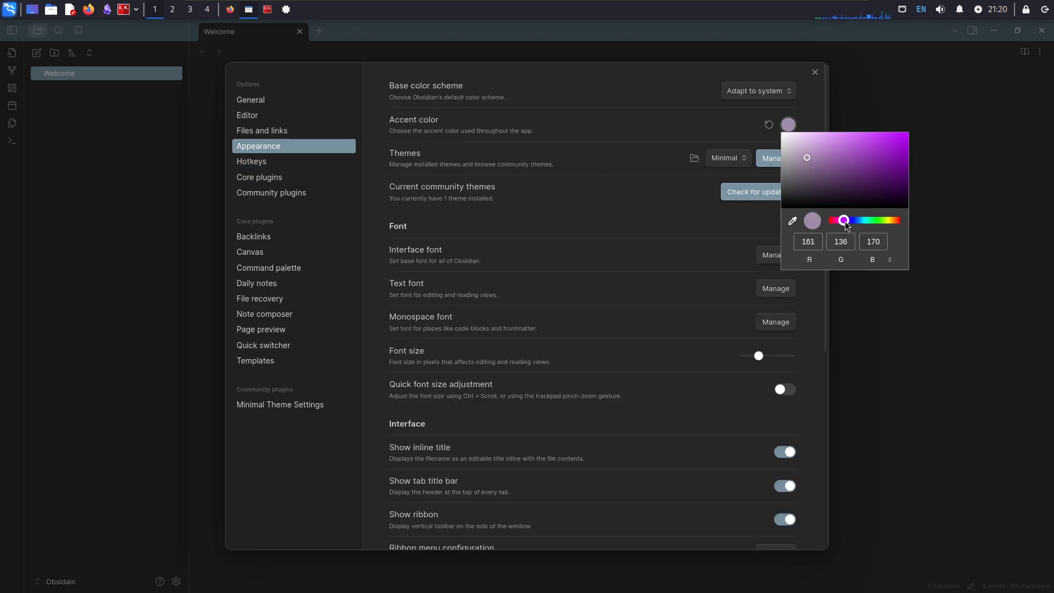
{"action": "left_click", "coordinate": [872, 165]}
{"action": "left_click_drag", "start_coordinate": [872, 165], "coordinate": [907, 134]}
{"action": "left_click", "coordinate": [615, 258]}
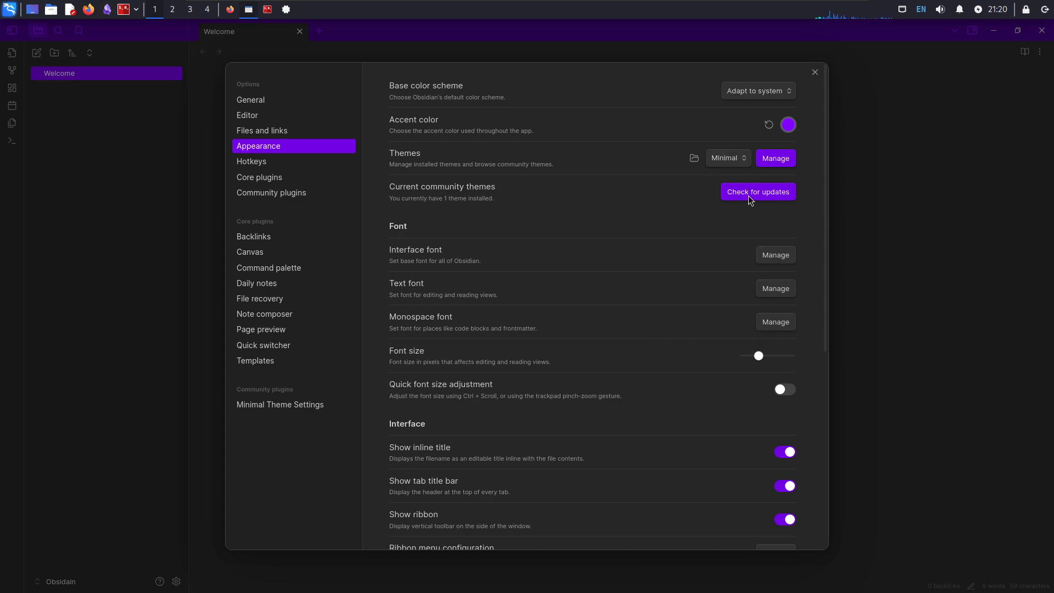
{"action": "left_click_drag", "start_coordinate": [762, 355], "coordinate": [770, 354]}
{"action": "scroll", "coordinate": [734, 364], "scroll_direction": "down", "scroll_amount": 2}
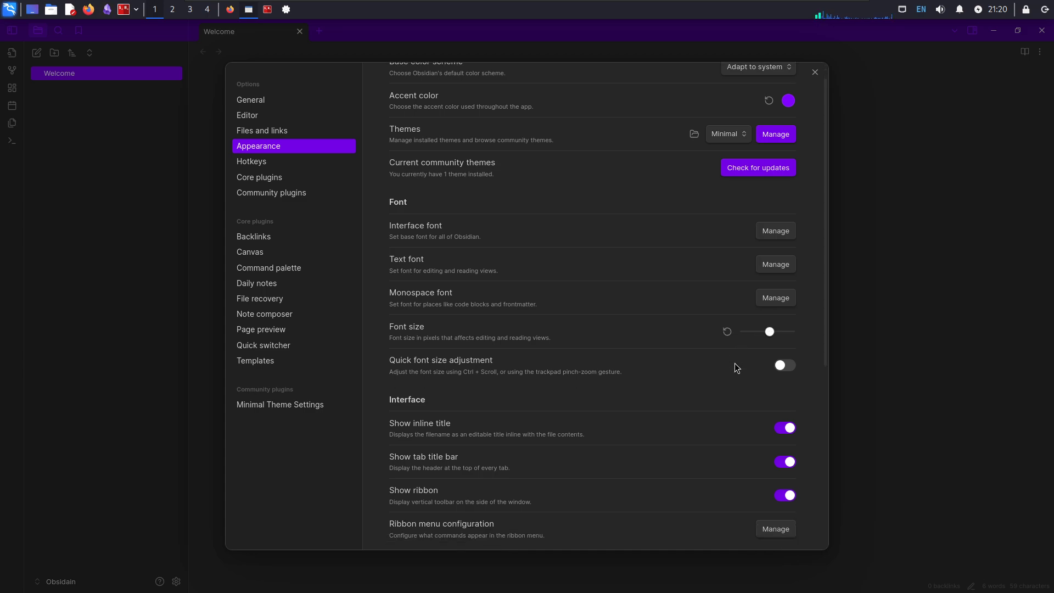
Set the Minimal theme's image width to 100% pane width.
{"action": "left_click", "coordinate": [265, 196]}
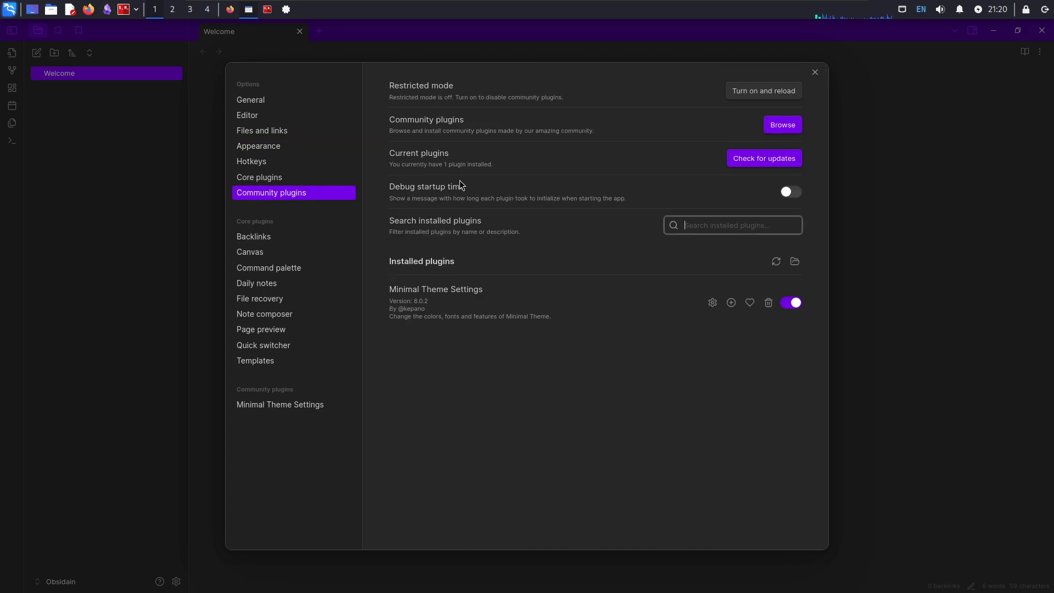
{"action": "left_click", "coordinate": [712, 303]}
{"action": "scroll", "coordinate": [750, 294], "scroll_direction": "down", "scroll_amount": 10}
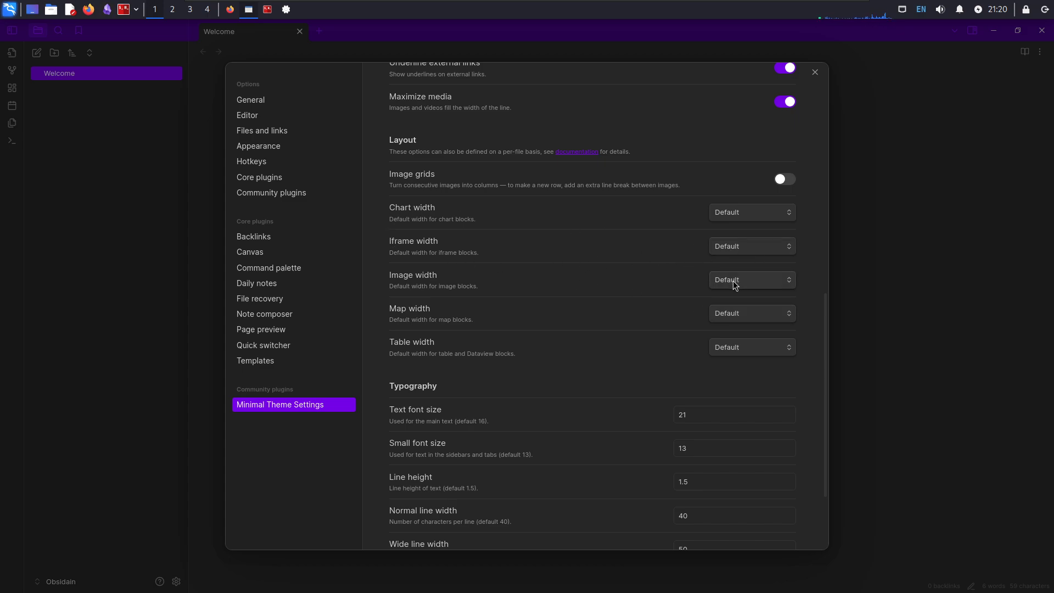
{"action": "left_click", "coordinate": [735, 284]}
{"action": "left_click", "coordinate": [737, 324]}
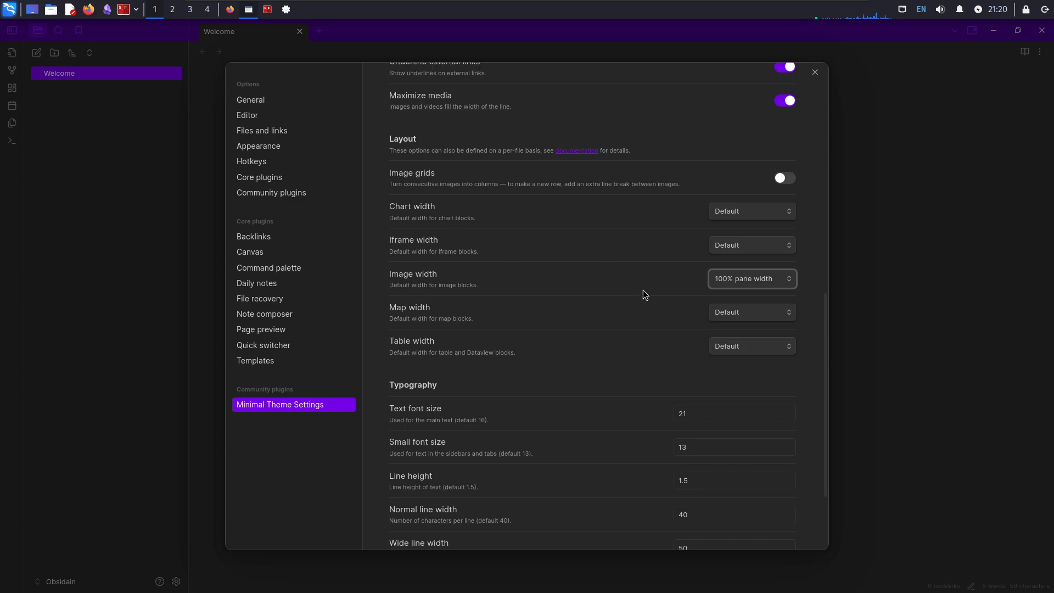
Set normal and wide line widths to 80 and maximum line width to 95%, then close settings.
{"action": "scroll", "coordinate": [636, 330], "scroll_direction": "down", "scroll_amount": 2}
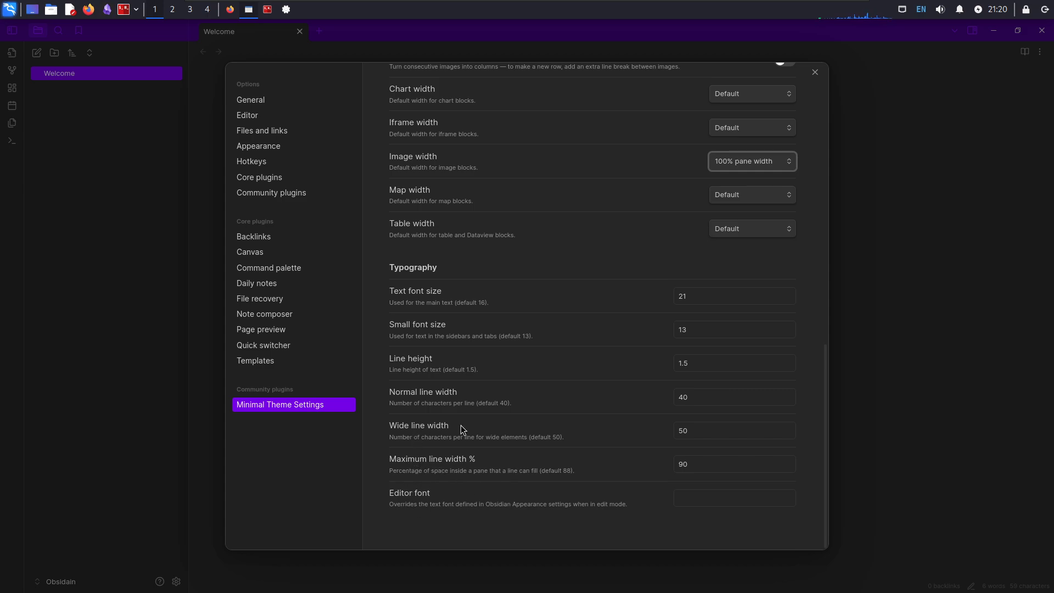
{"action": "left_click", "coordinate": [698, 431]}
{"action": "left_click", "coordinate": [699, 461]}
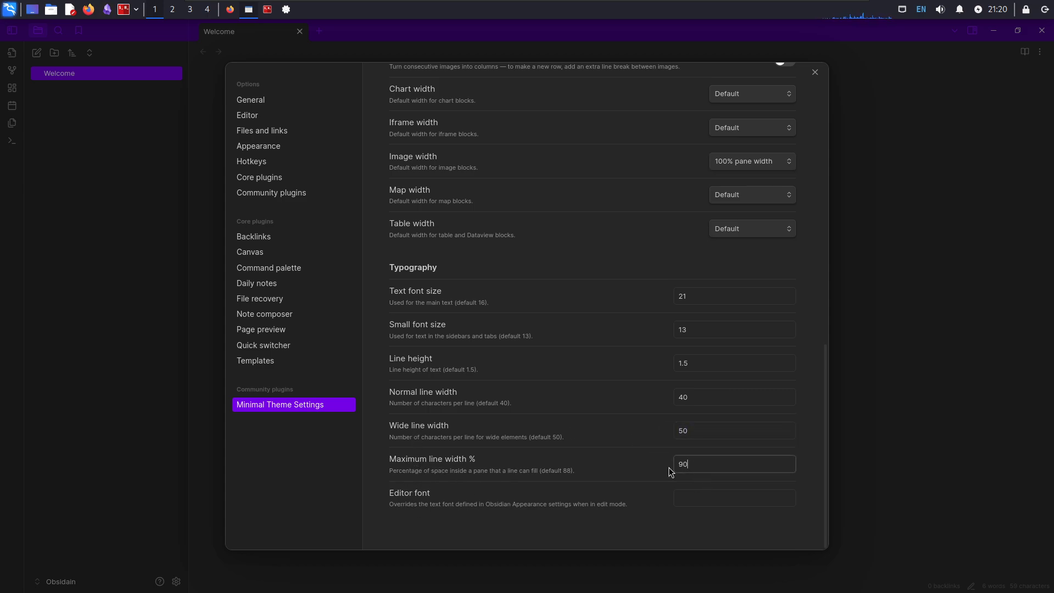
{"action": "key", "text": "ctrl+a"}
{"action": "key", "text": "shift+Tab"}
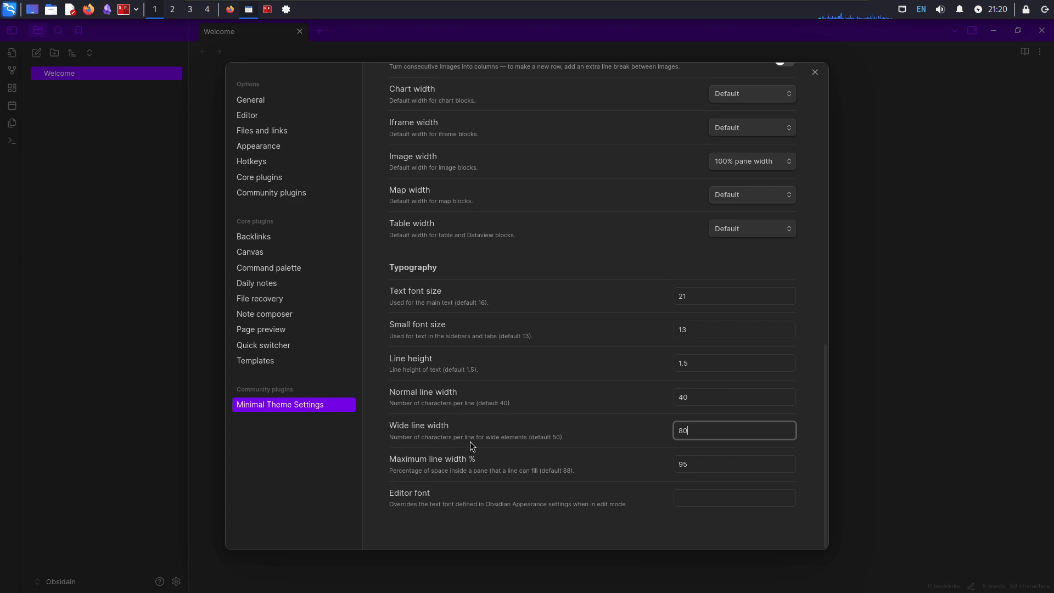
{"action": "left_click", "coordinate": [714, 400]}
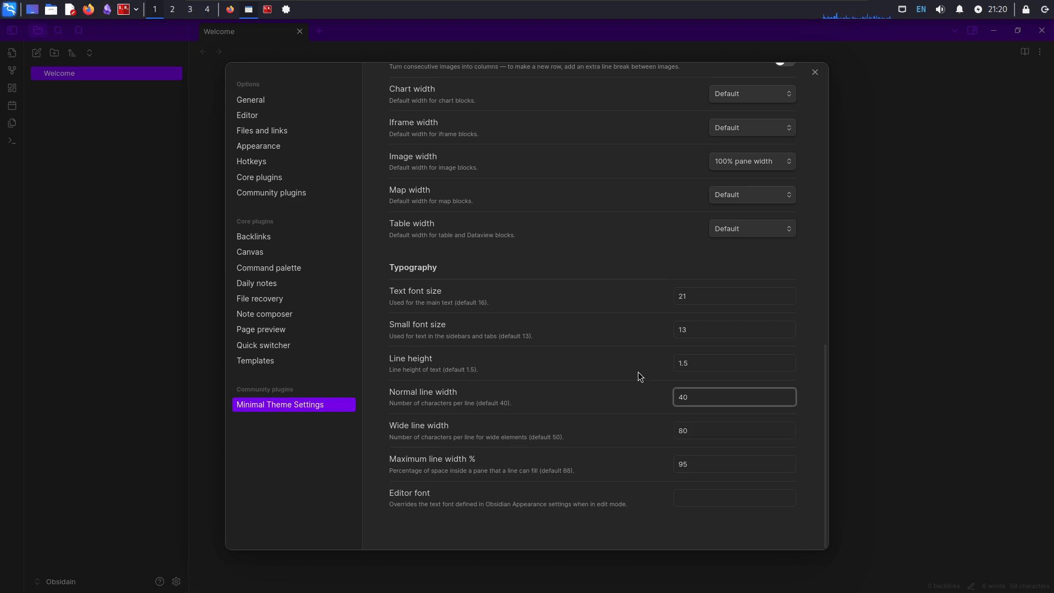
{"action": "key", "text": "BackSpace"}
{"action": "key", "text": "BackSpace"}
{"action": "type", "text": "80"}
{"action": "left_click", "coordinate": [816, 75]}
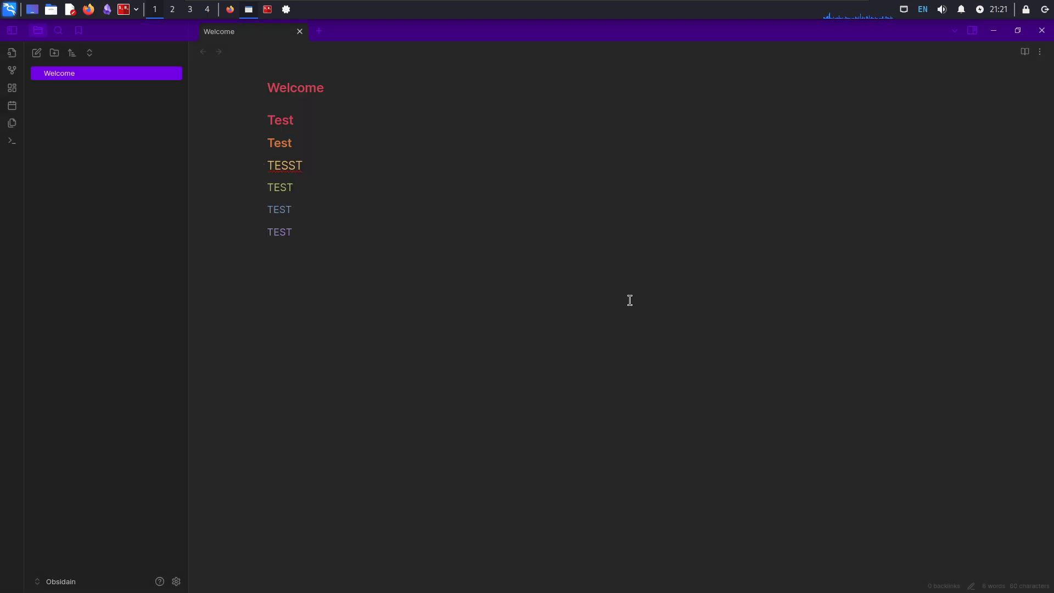
Type the story about hacker Frank who lived in a box, fell off, and got laughed at.
{"action": "type", "text": "here once was a hacker n"}
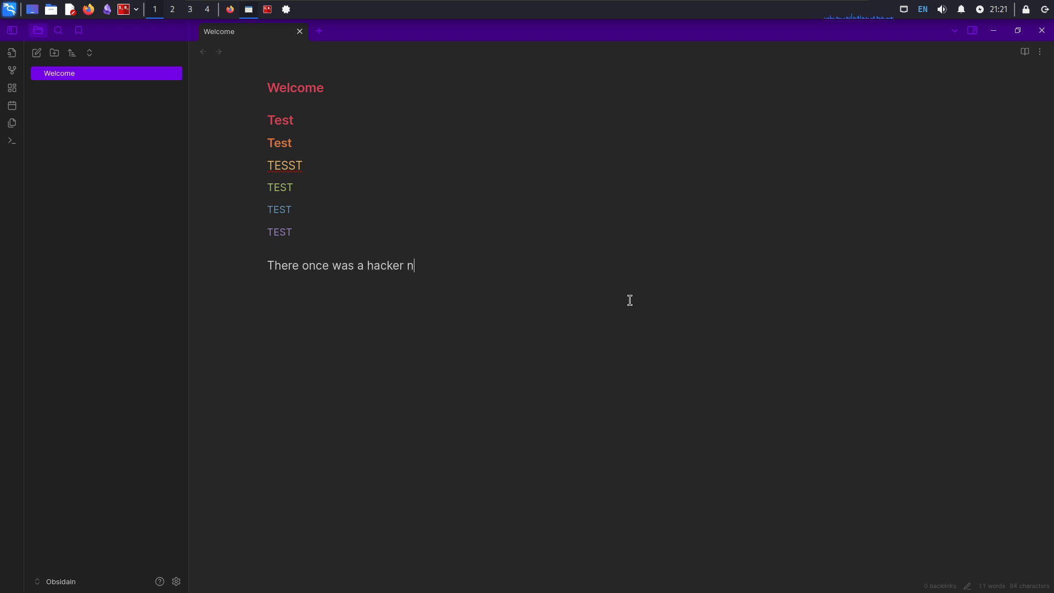
{"action": "type", "text": "amed Frank. He lice"}
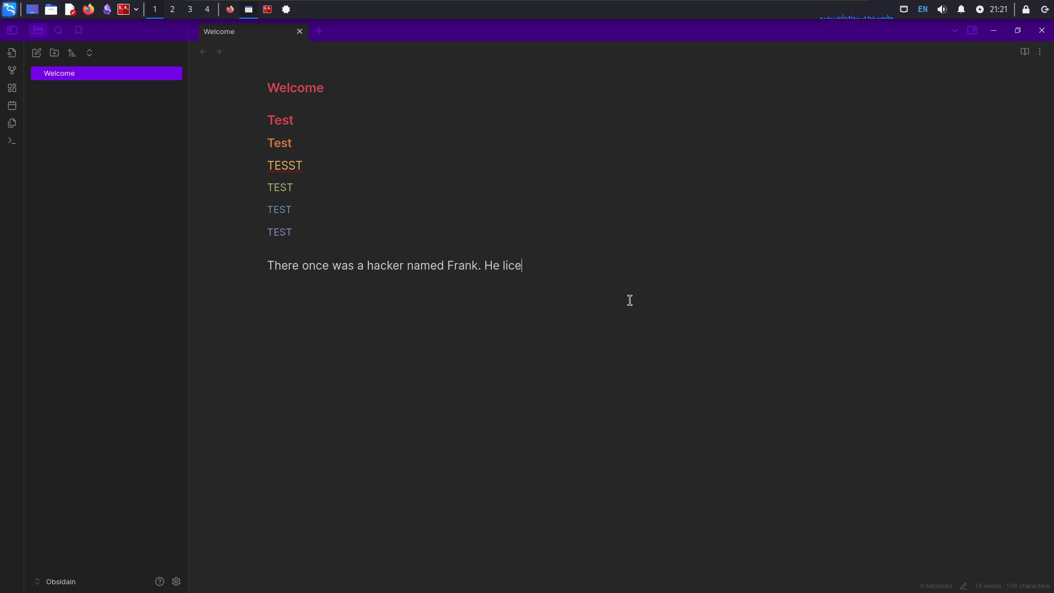
{"action": "key", "text": "BackSpace"}
{"action": "key", "text": "BackSpace"}
{"action": "type", "text": "ved in a box and was super d"}
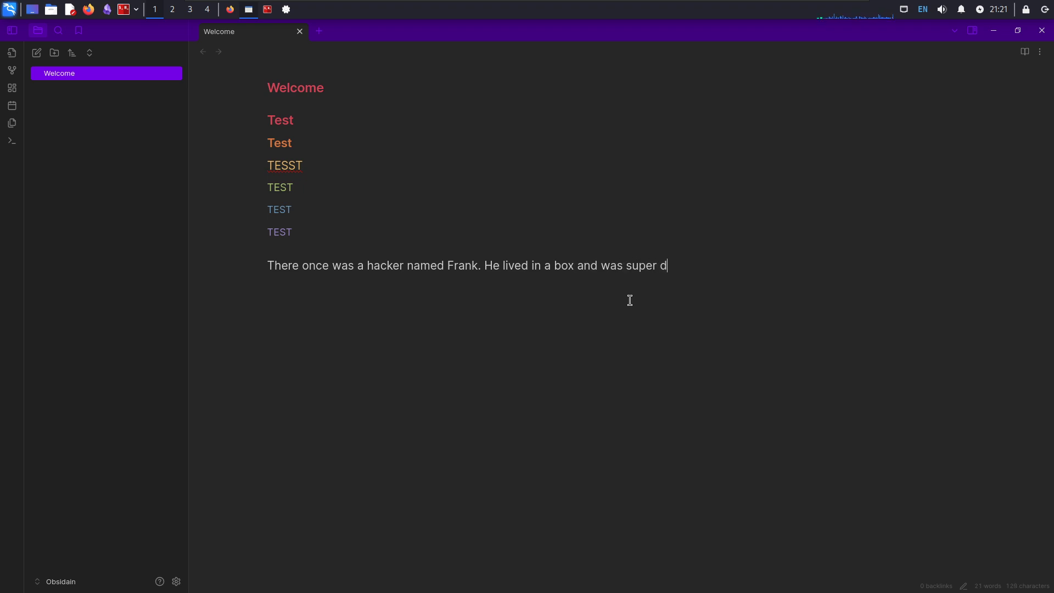
{"action": "type", "text": "uper cool. Then "}
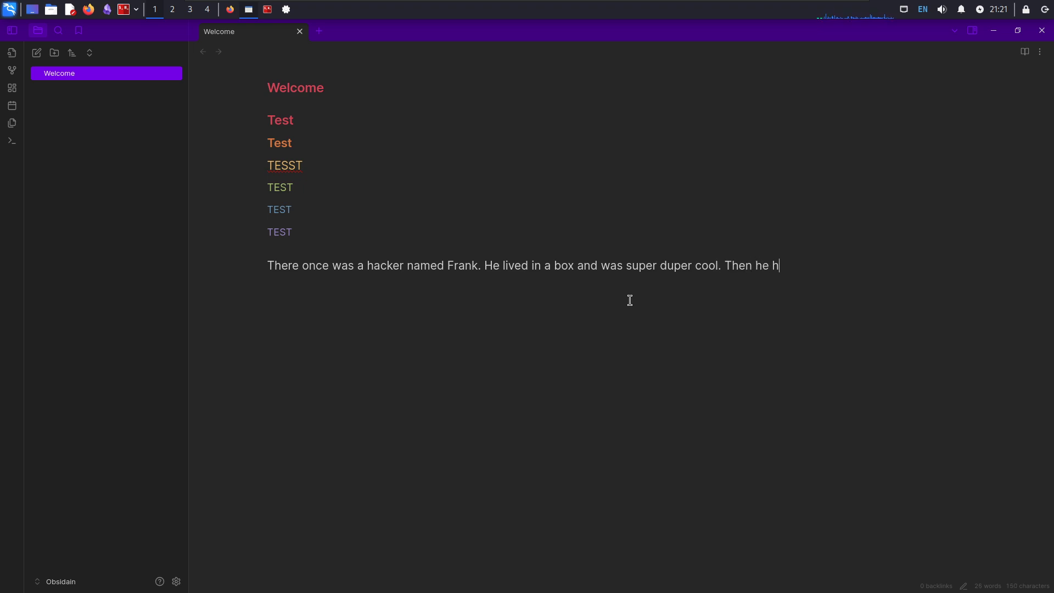
{"action": "type", "text": "he fell off. And"}
{"action": "key", "text": "BackSpace"}
{"action": "key", "text": "BackSpace"}
{"action": "key", "text": "BackSpace"}
{"action": "key", "text": "BackSpace"}
{"action": "type", "text": "and everyone l"}
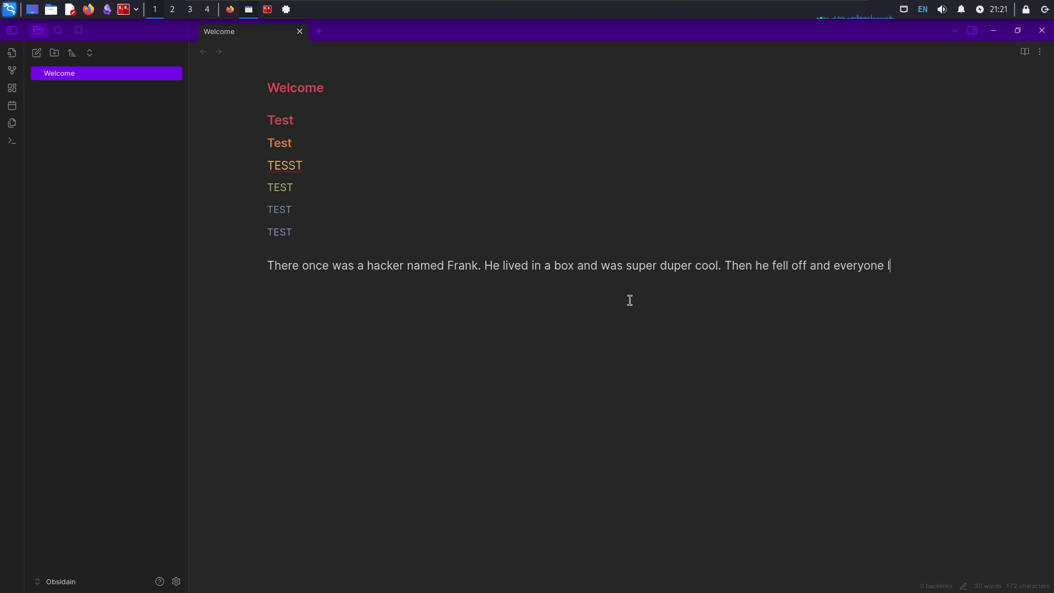
{"action": "type", "text": "aughed at him."}
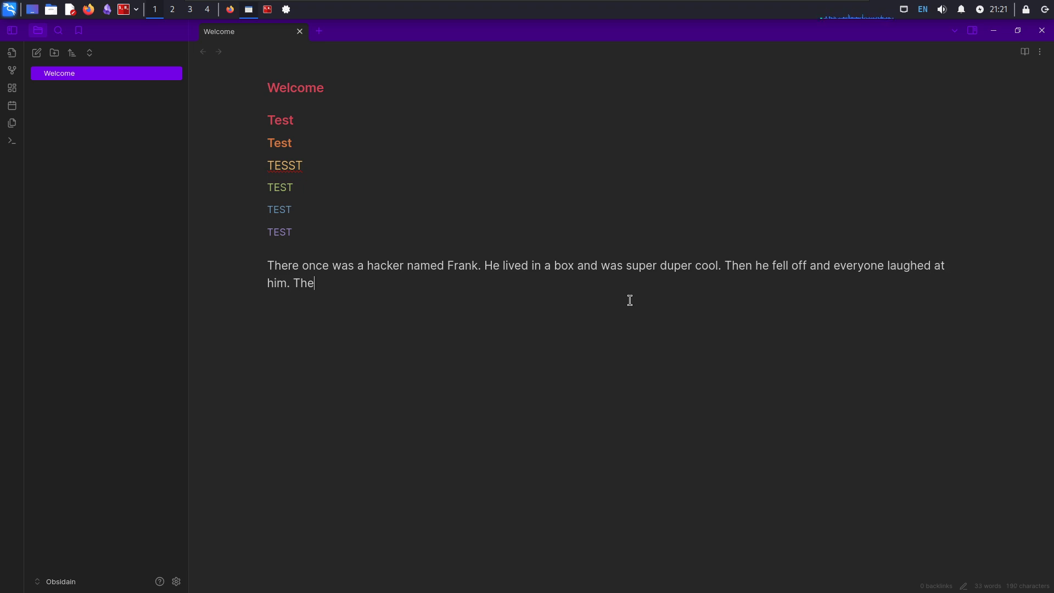
{"action": "type", "text": " That's the end of the story."}
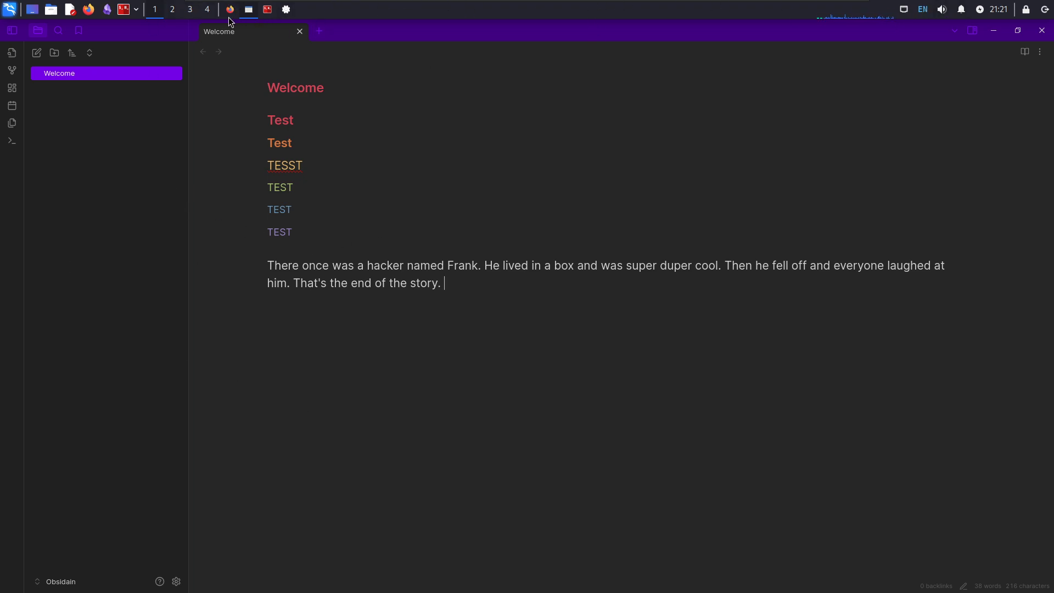
Install Flameshot in the terminal with 'sudo apt install flameshot'.
{"action": "left_click", "coordinate": [268, 10]}
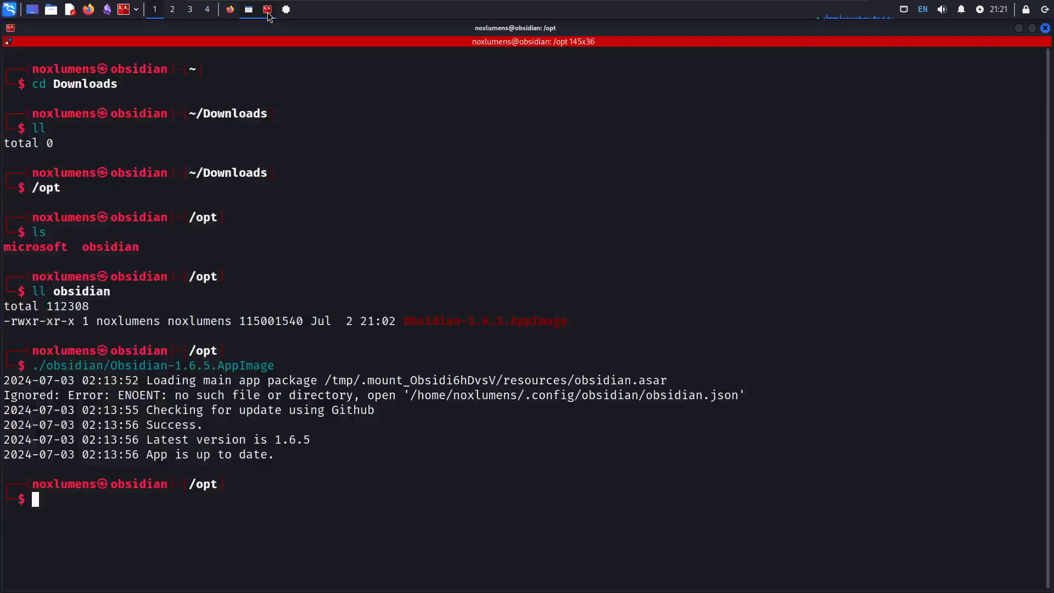
{"action": "left_click_drag", "start_coordinate": [522, 485], "coordinate": [542, 468]}
{"action": "type", "text": "sudo "}
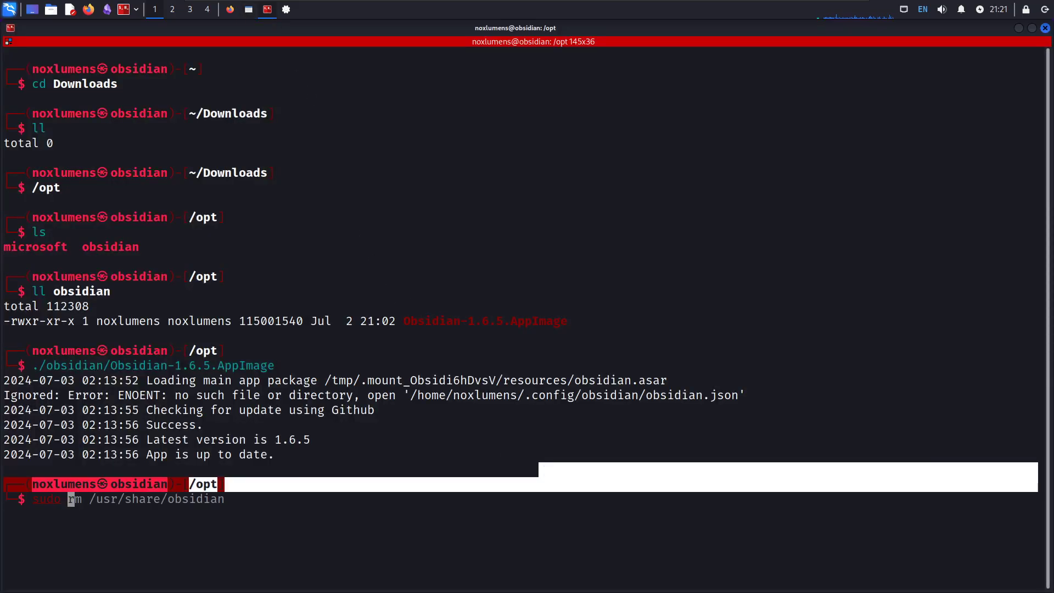
{"action": "type", "text": "apt install flameshot"}
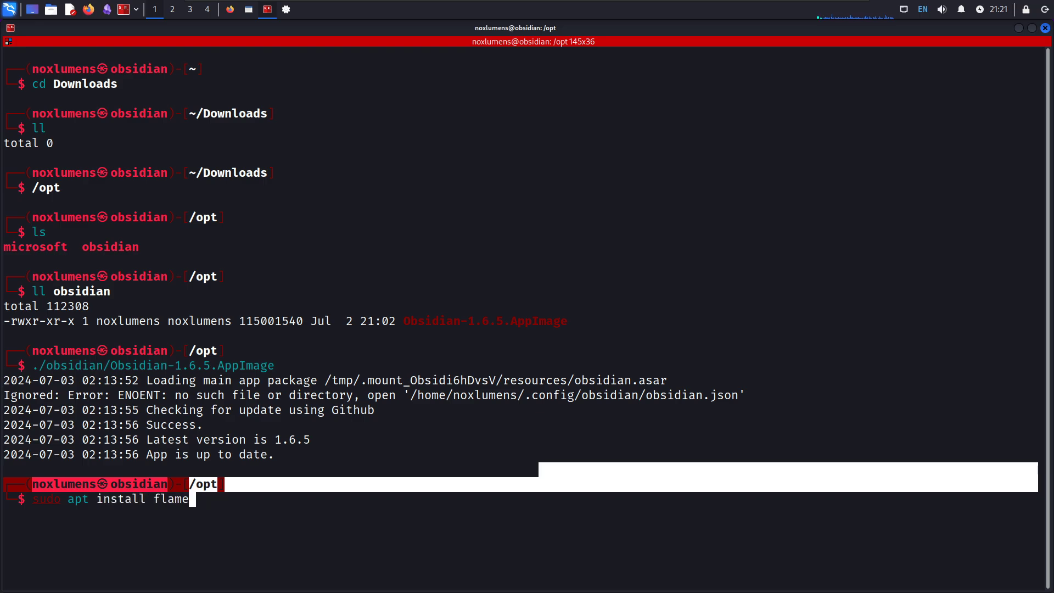
{"action": "key", "text": "Return"}
{"action": "key", "text": "Return"}
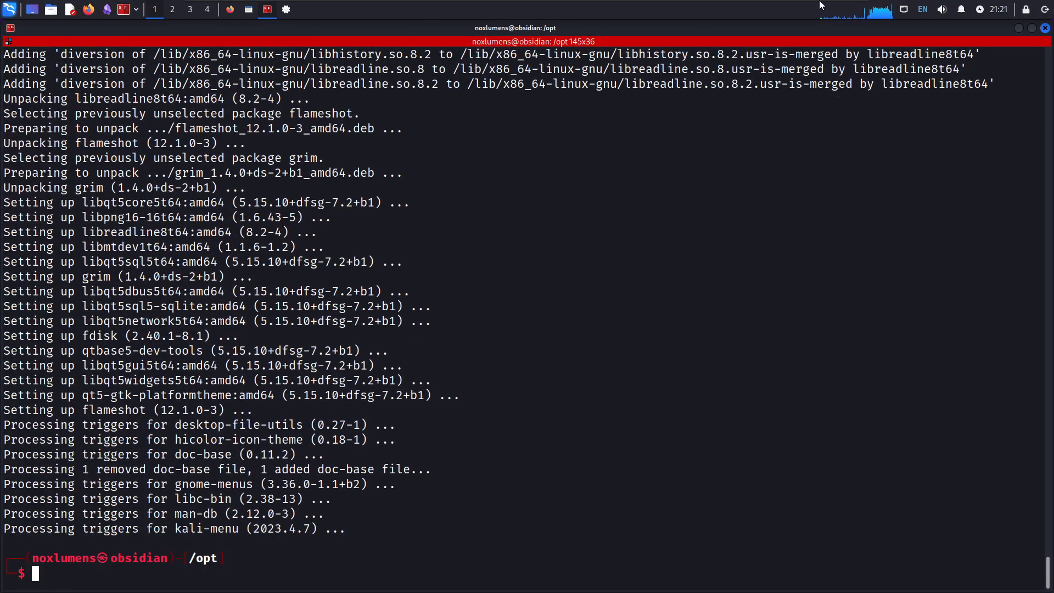
Launch Flameshot in the background with 'flameshot &' and return to Obsidian.
{"action": "type", "text": "flameshot"}
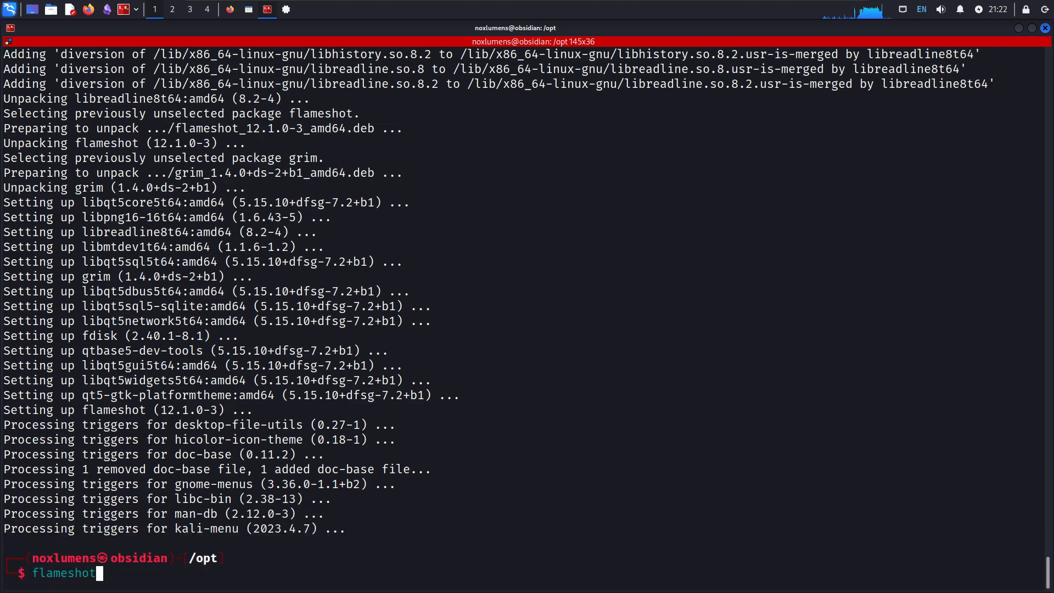
{"action": "type", "text": " &"}
{"action": "key", "text": "Return"}
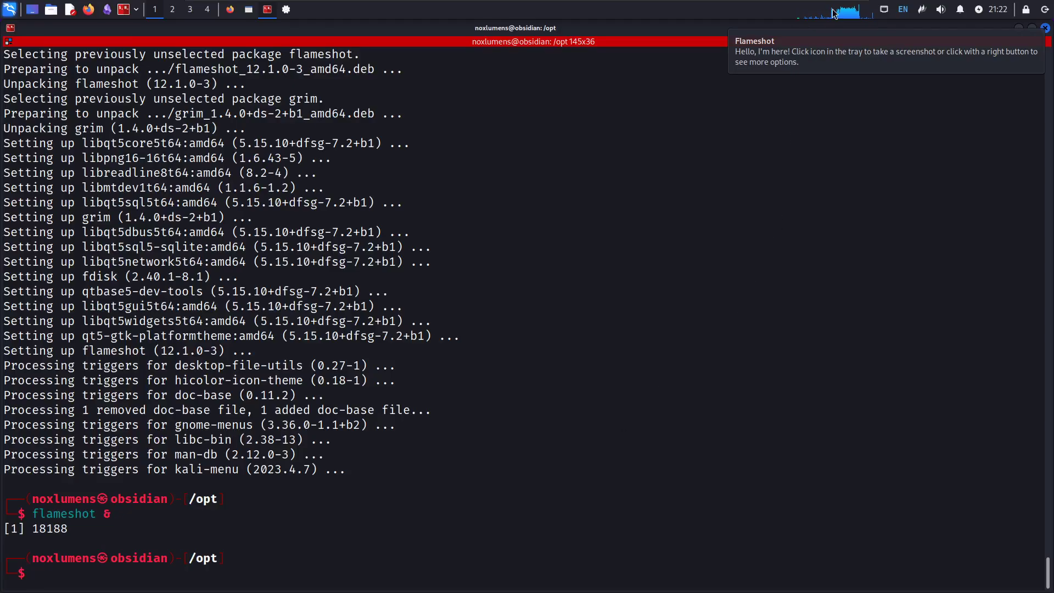
{"action": "triple_click", "coordinate": [916, 161]}
{"action": "key", "text": "alt+Tab"}
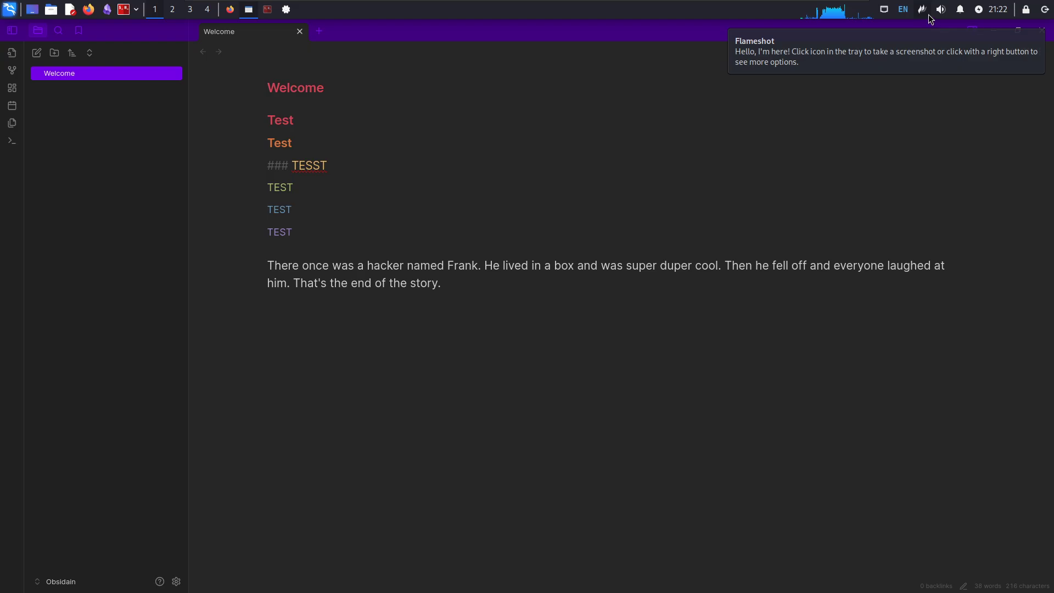
Capture the note area with Flameshot, paste it into the Welcome note, and add a line below.
{"action": "left_click", "coordinate": [804, 5]}
{"action": "left_click_drag", "start_coordinate": [250, 64], "coordinate": [990, 301]}
{"action": "left_click", "coordinate": [752, 317]}
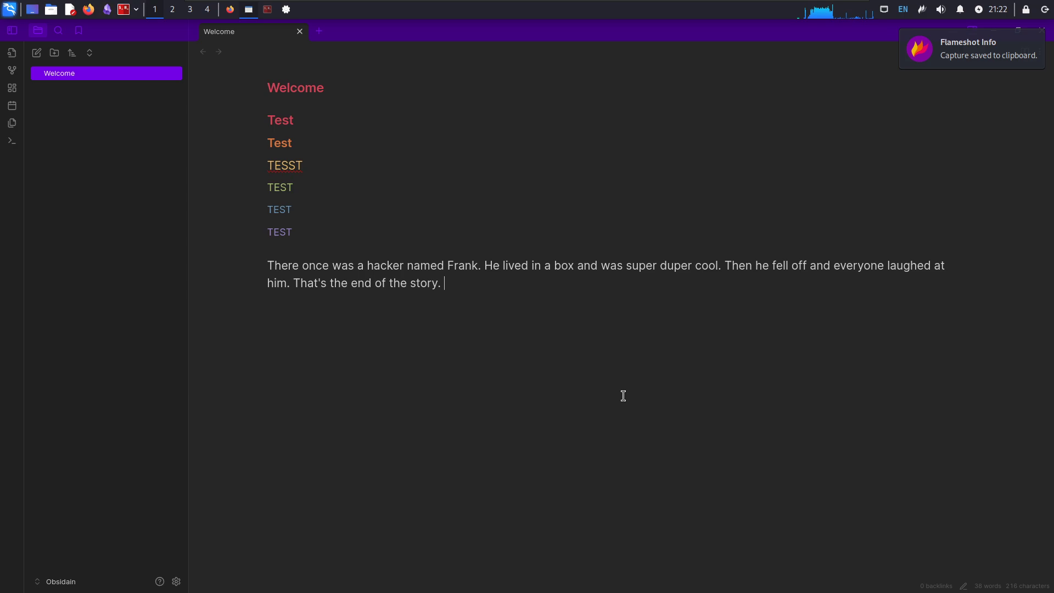
{"action": "key", "text": "ctrl+v"}
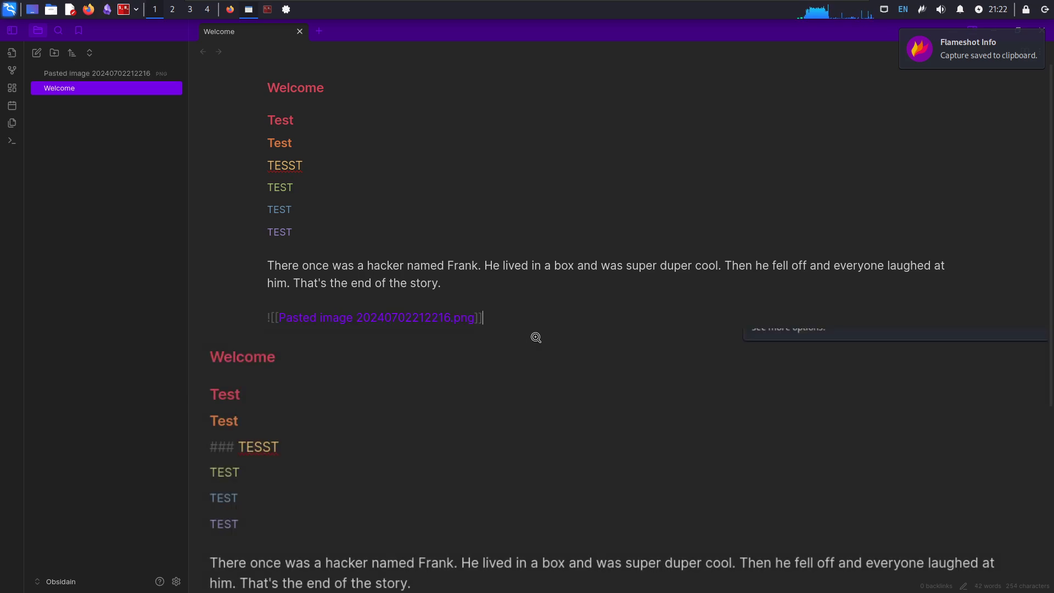
{"action": "key", "text": "Return"}
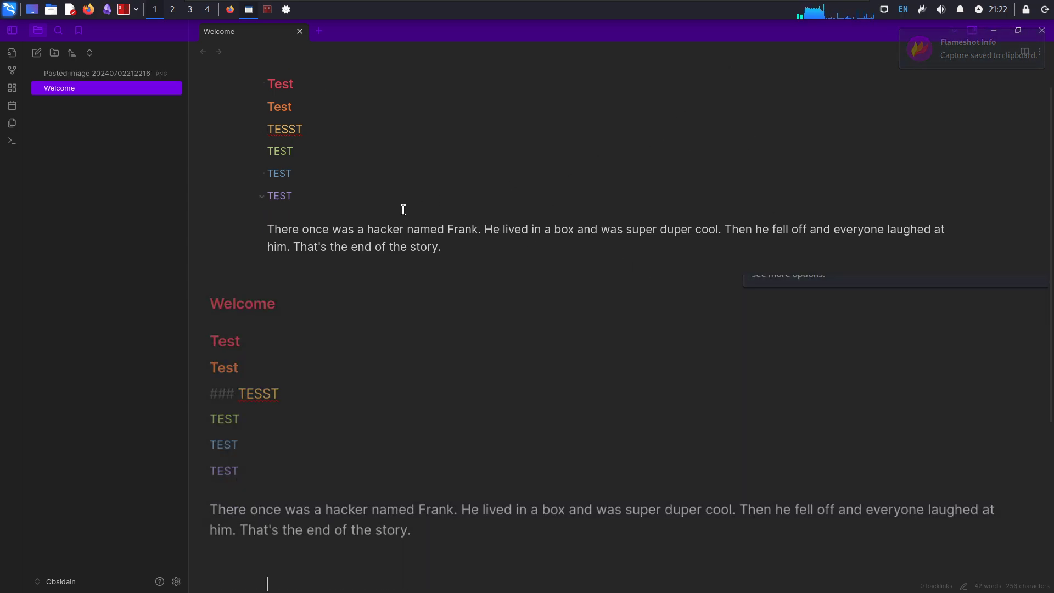
In Minimal theme settings, try the Wide line width, 100% pane width and Maximum line width image widths.
{"action": "left_click", "coordinate": [176, 581]}
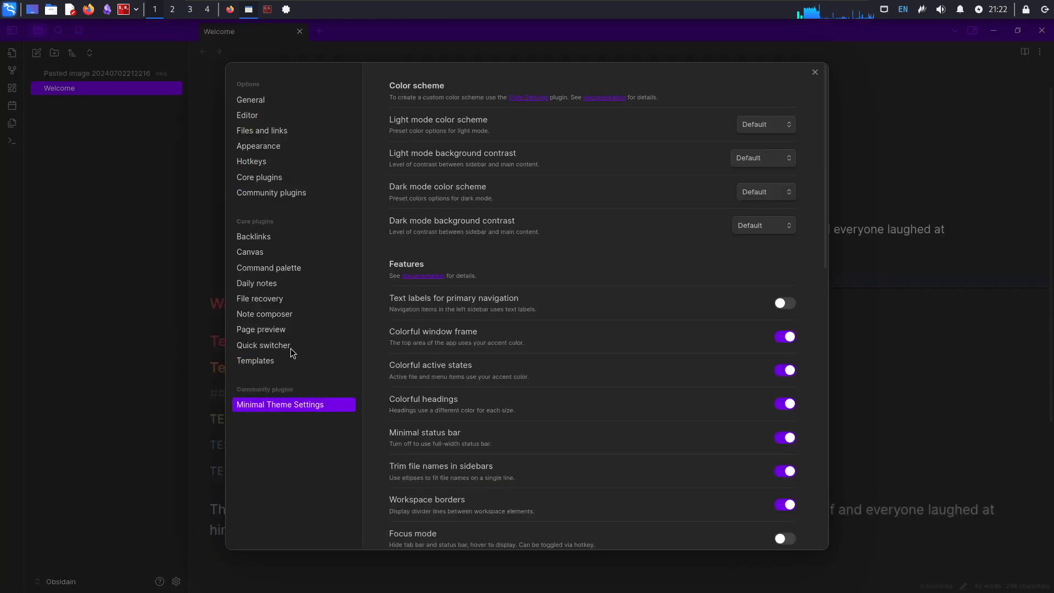
{"action": "scroll", "coordinate": [718, 328], "scroll_direction": "down", "scroll_amount": 7}
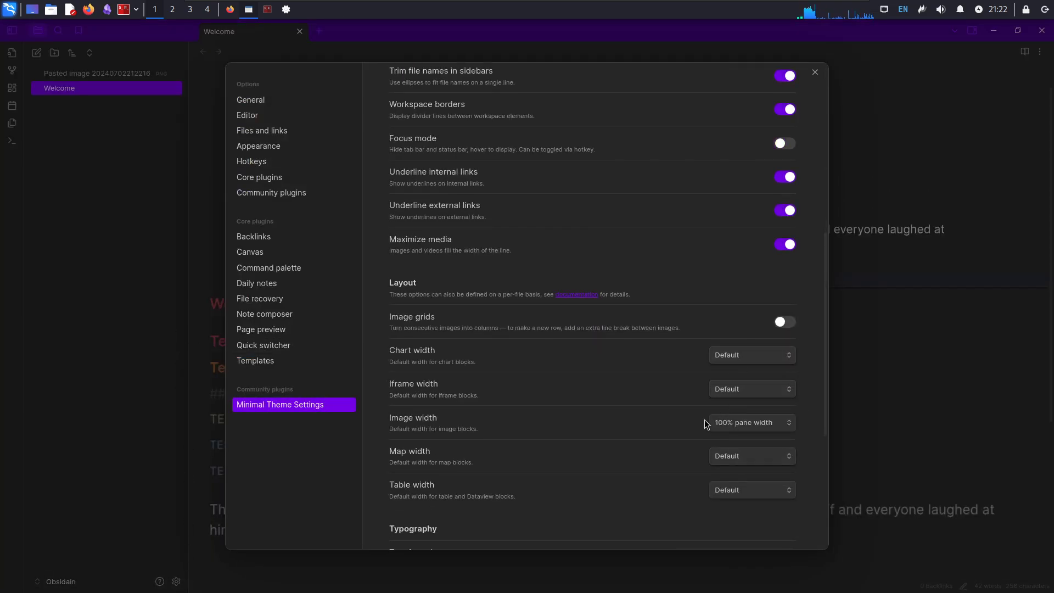
{"action": "left_click", "coordinate": [741, 425]}
{"action": "left_click", "coordinate": [744, 445]}
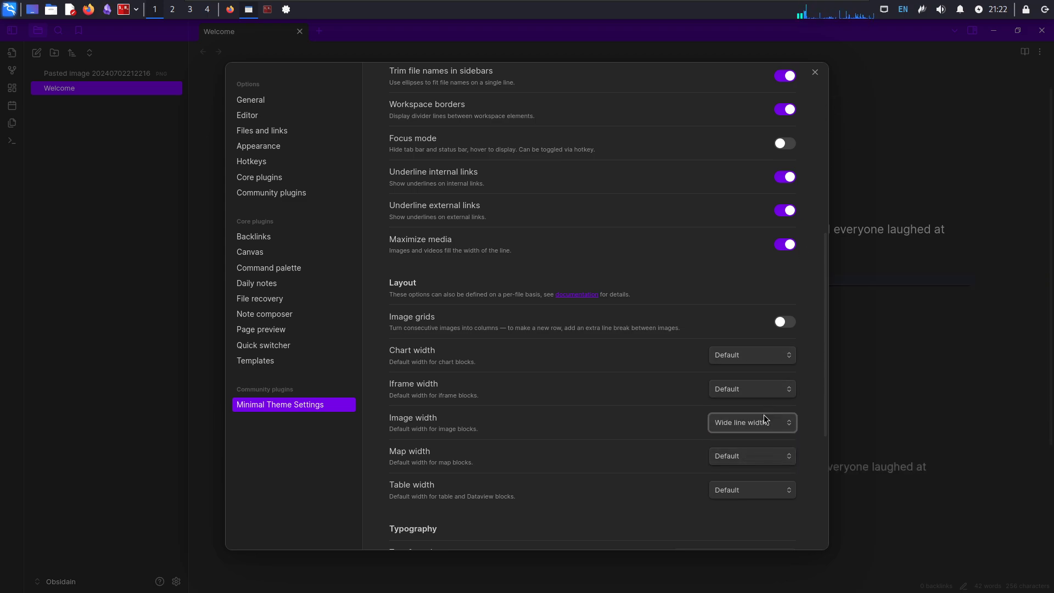
{"action": "left_click", "coordinate": [751, 428]}
{"action": "left_click", "coordinate": [745, 463]}
{"action": "left_click", "coordinate": [748, 430]}
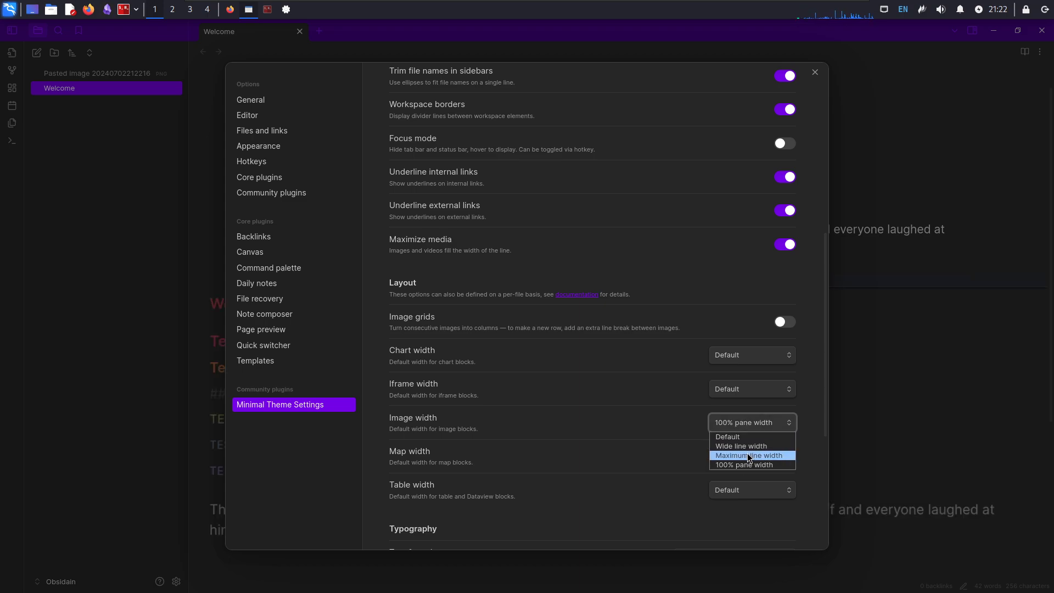
{"action": "left_click", "coordinate": [750, 456]}
Set maximum line width to 90% and image width back to Wide line width.
{"action": "scroll", "coordinate": [799, 307], "scroll_direction": "down", "scroll_amount": 5}
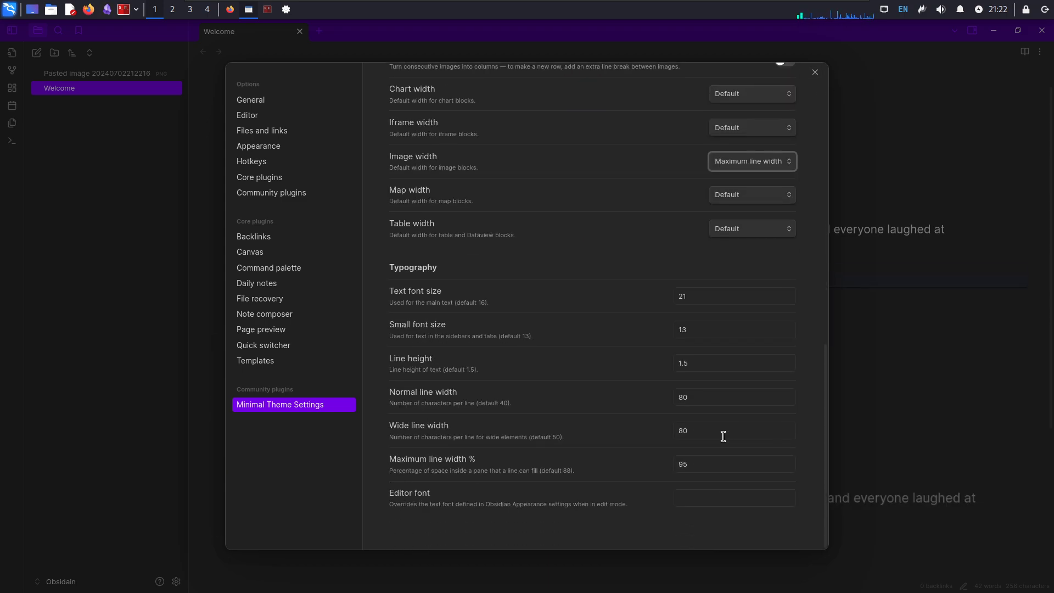
{"action": "double_click", "coordinate": [696, 464]}
{"action": "type", "text": "90"}
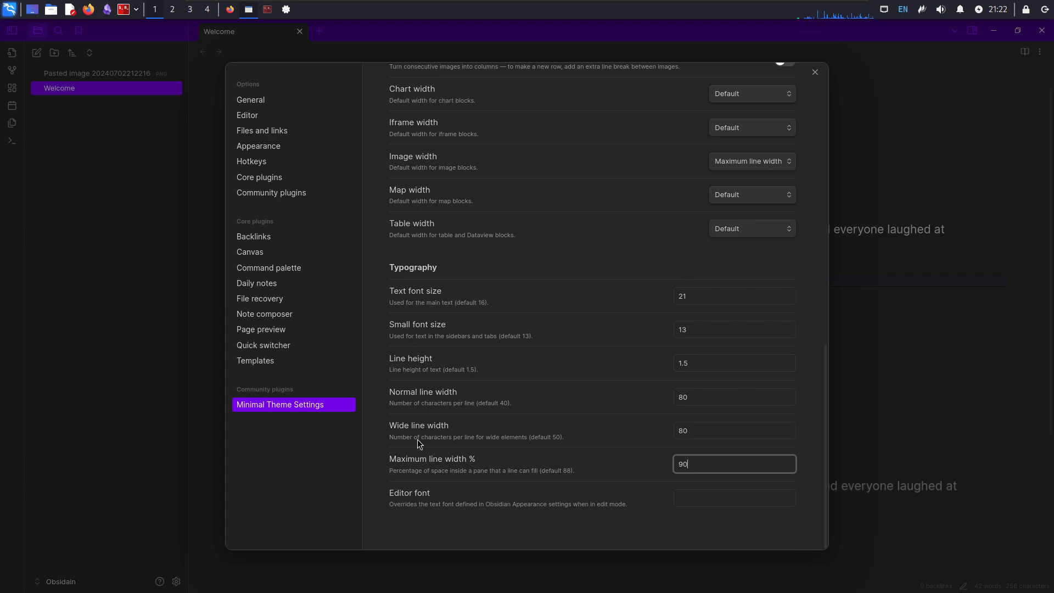
{"action": "left_click", "coordinate": [742, 164]}
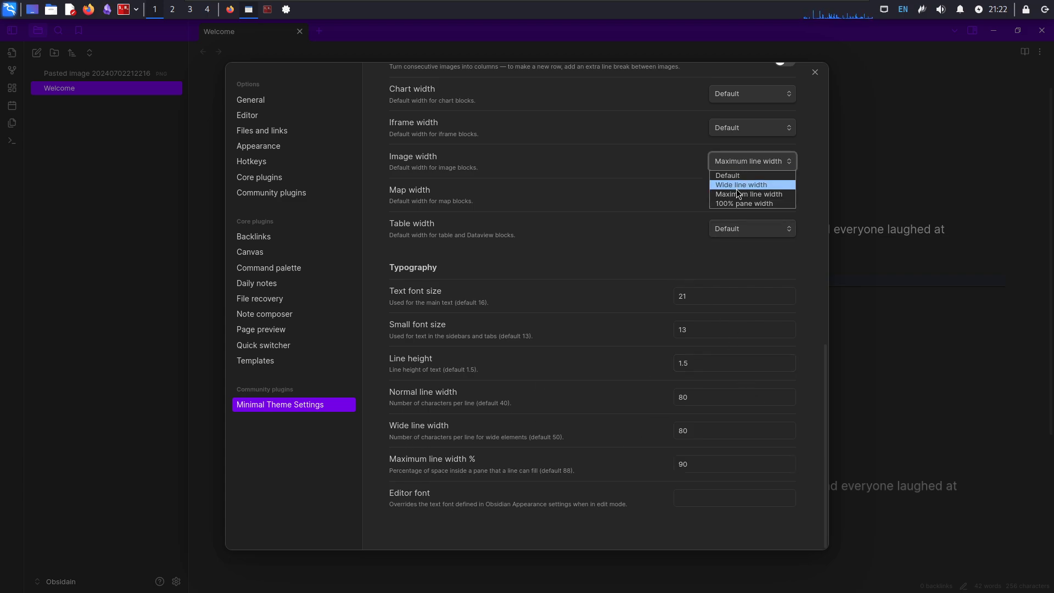
{"action": "left_click", "coordinate": [739, 187]}
{"action": "left_click", "coordinate": [815, 72]}
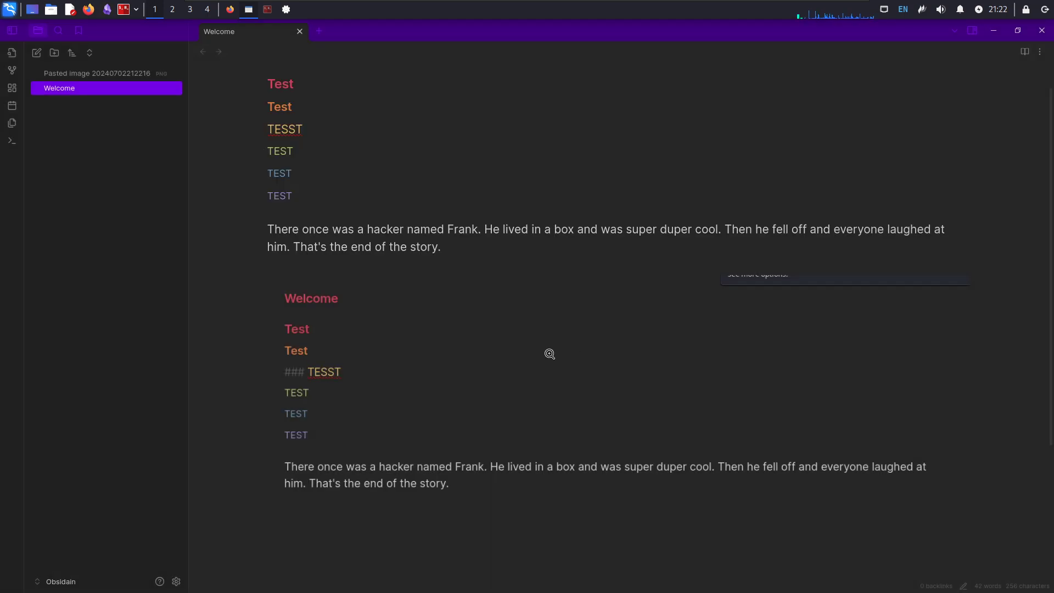
Move the screenshot embed below the story paragraph.
{"action": "left_click_drag", "start_coordinate": [871, 405], "coordinate": [657, 278]}
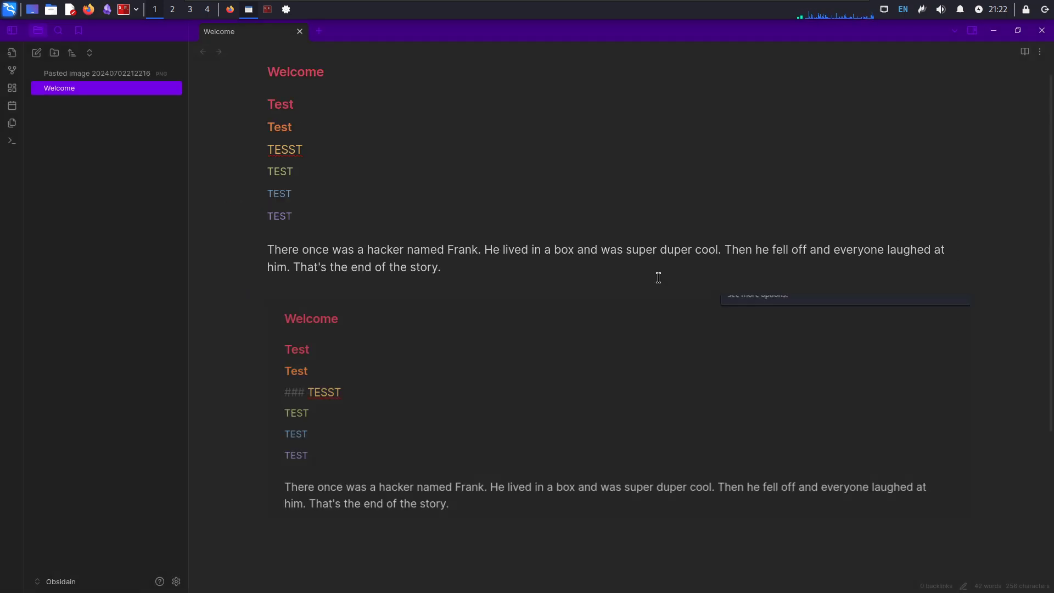
{"action": "left_click", "coordinate": [461, 269]}
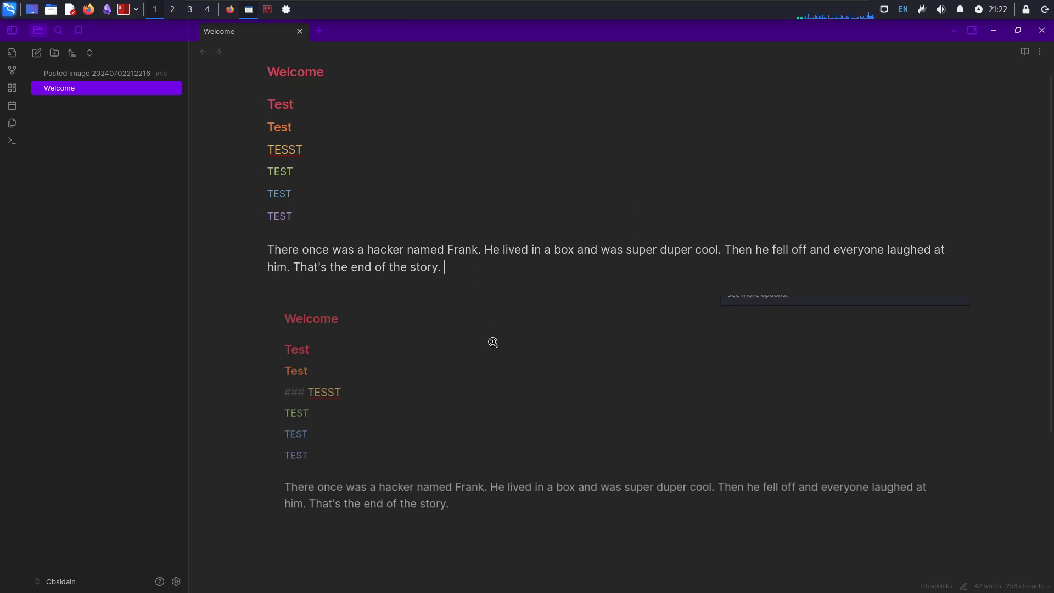
{"action": "left_click", "coordinate": [511, 541]}
View the pasted screenshot file, then return to the Welcome note's empty last line.
{"action": "left_click", "coordinate": [72, 73]}
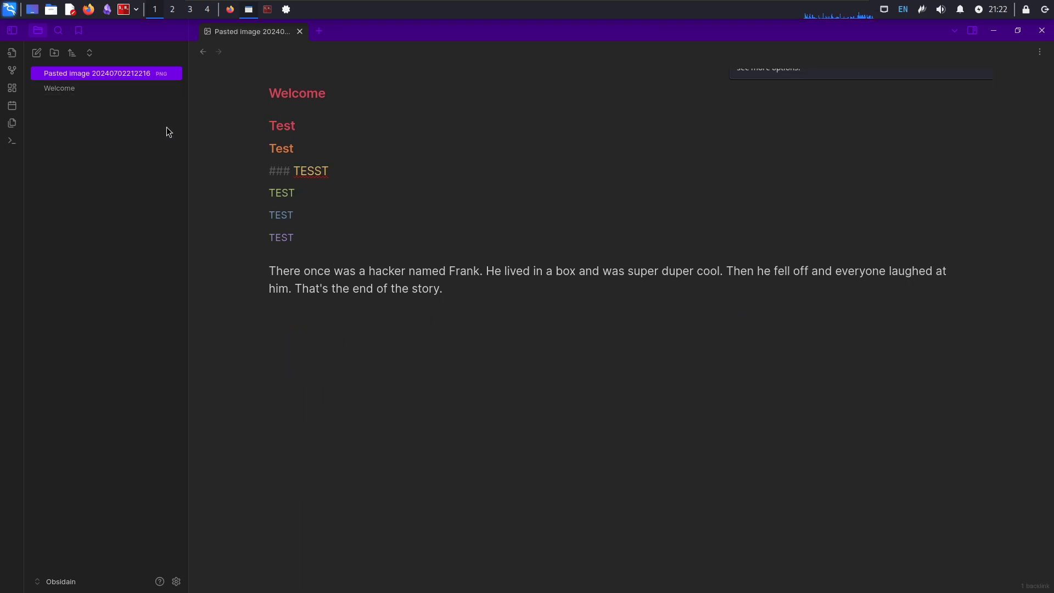
{"action": "left_click", "coordinate": [75, 89]}
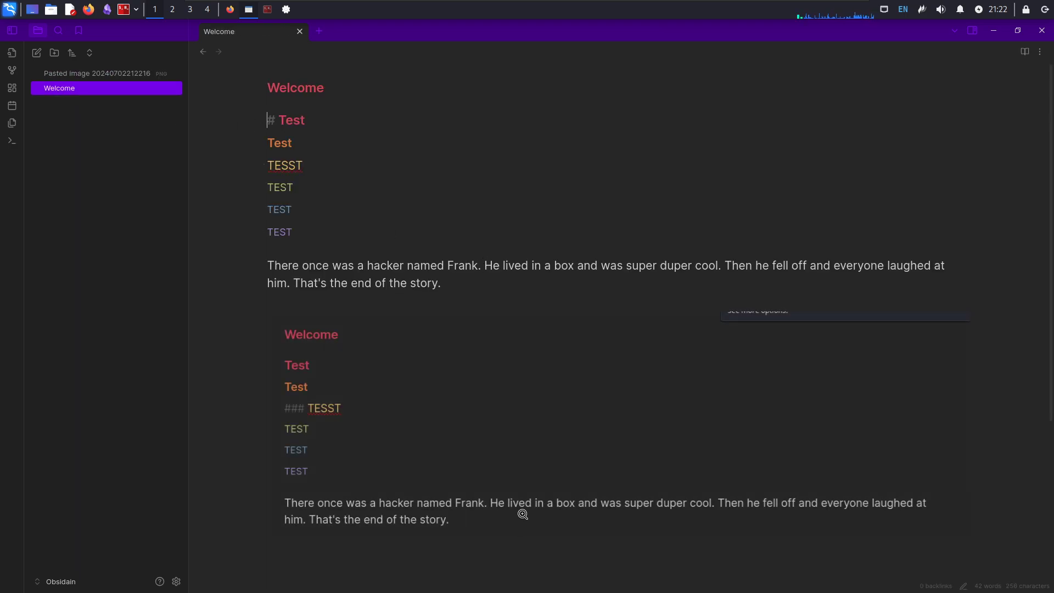
{"action": "left_click", "coordinate": [407, 283]}
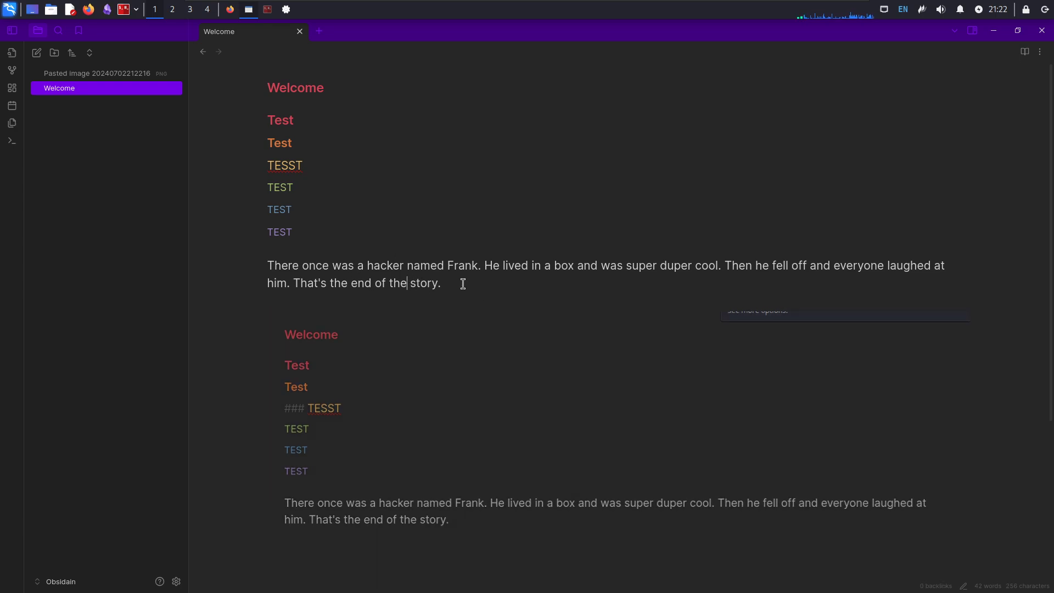
{"action": "left_click", "coordinate": [488, 543]}
Write a ```python block with import os and print('working on it'), then let it render.
{"action": "type", "text": "```python "}
{"action": "type", "text": "import os"}
{"action": "key", "text": "Return"}
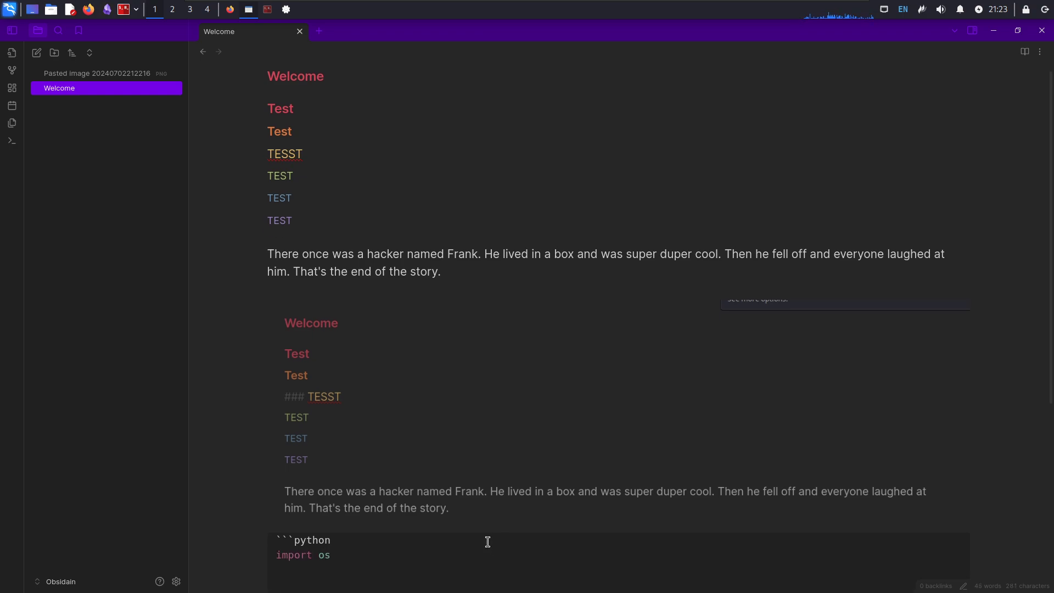
{"action": "scroll", "coordinate": [661, 338], "scroll_direction": "down", "scroll_amount": 5}
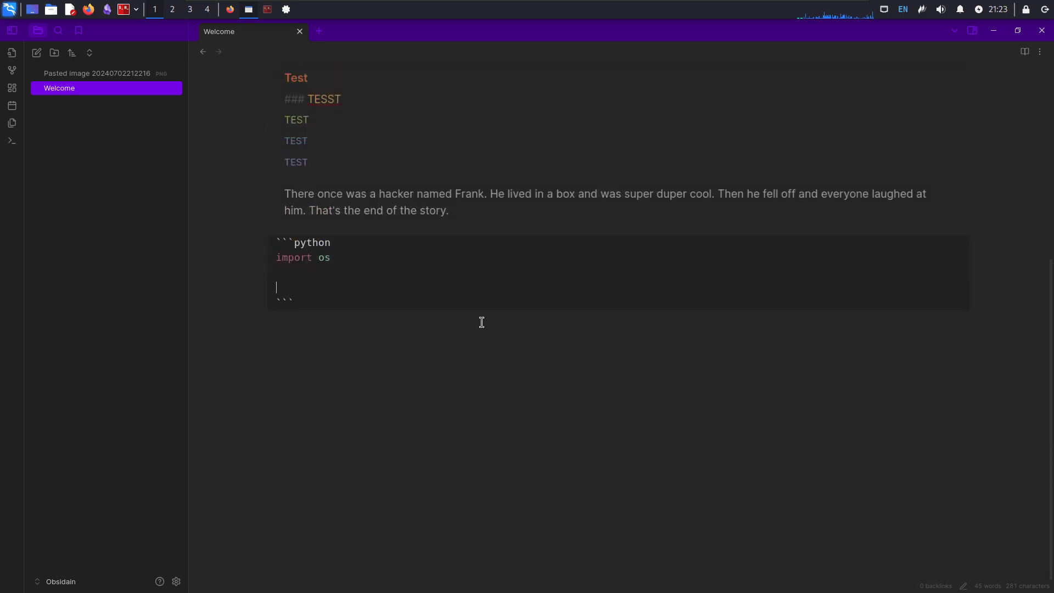
{"action": "type", "text": "print('working on it'"}
{"action": "left_click", "coordinate": [481, 322]}
{"action": "key", "text": "Return"}
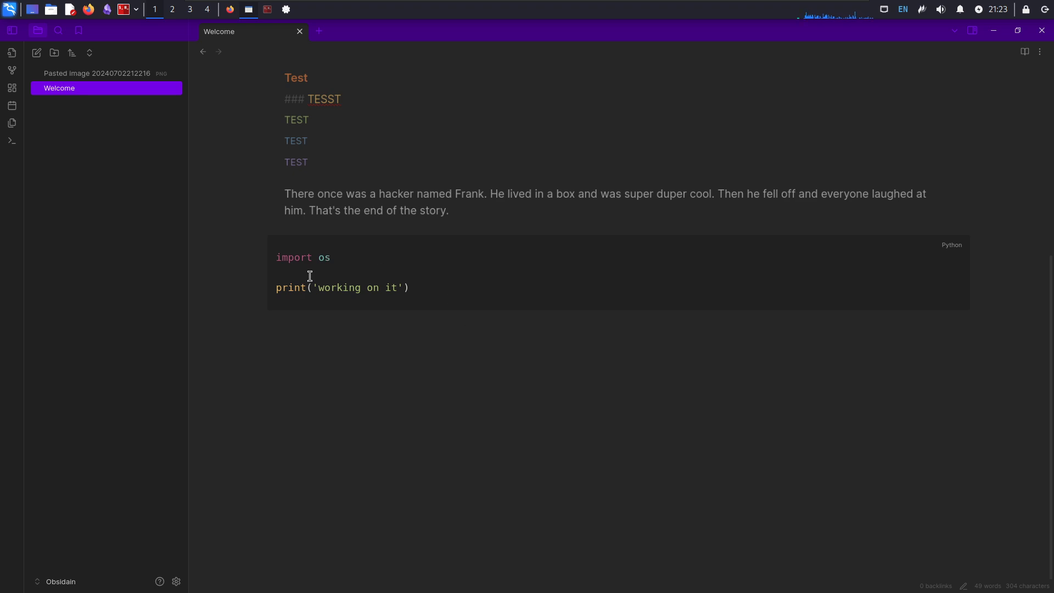
{"action": "left_click", "coordinate": [341, 259]}
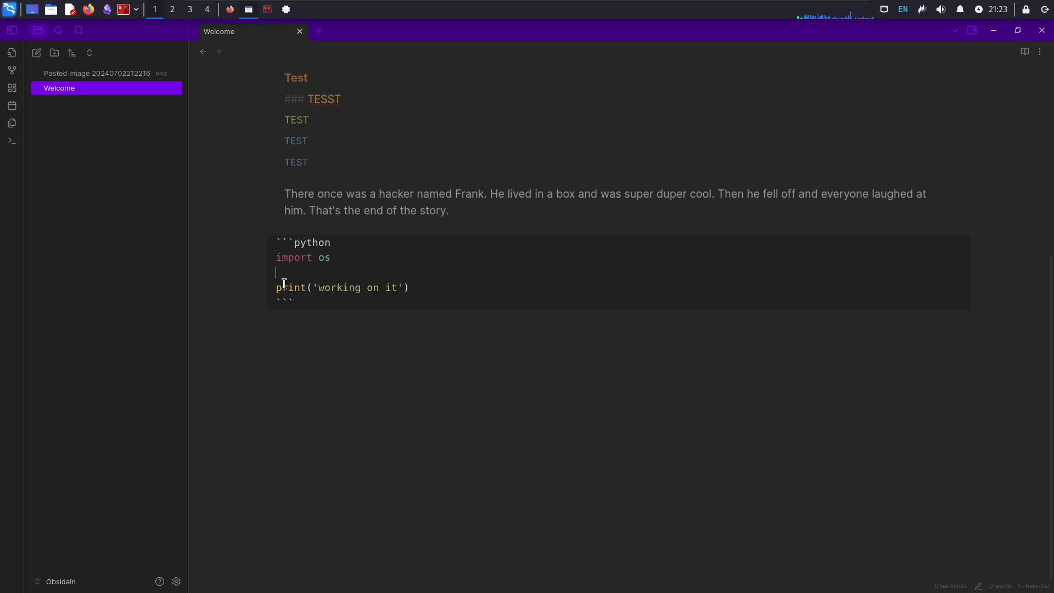
{"action": "left_click_drag", "start_coordinate": [282, 287], "coordinate": [417, 280]}
{"action": "left_click", "coordinate": [447, 334]}
Dismiss the launcher dialog and close the Obsidian window from its taskbar button.
{"action": "scroll", "coordinate": [462, 342], "scroll_direction": "up", "scroll_amount": 3}
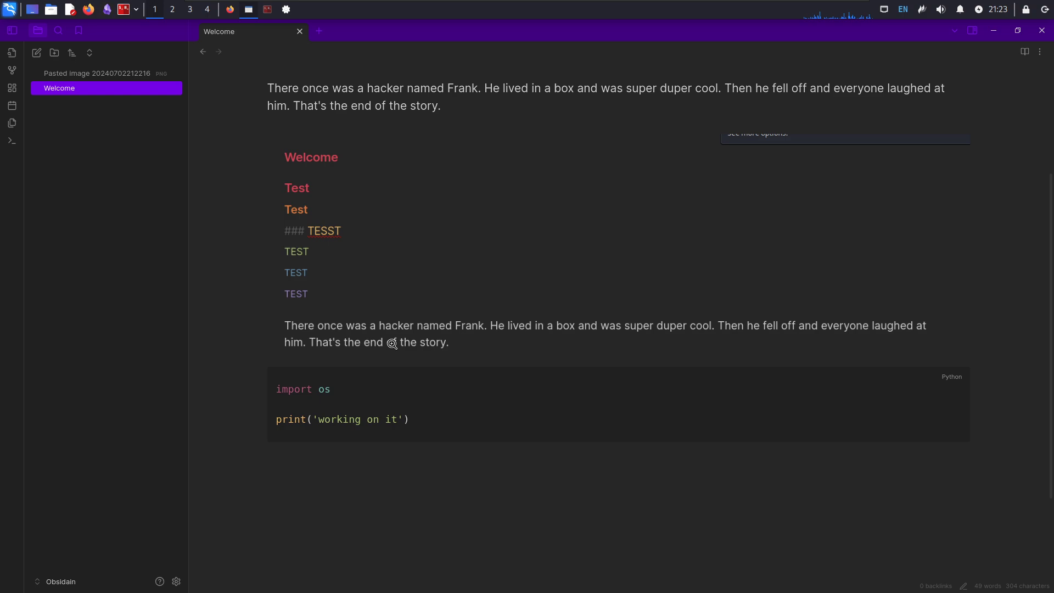
{"action": "left_click", "coordinate": [286, 11]}
{"action": "left_click", "coordinate": [604, 428]}
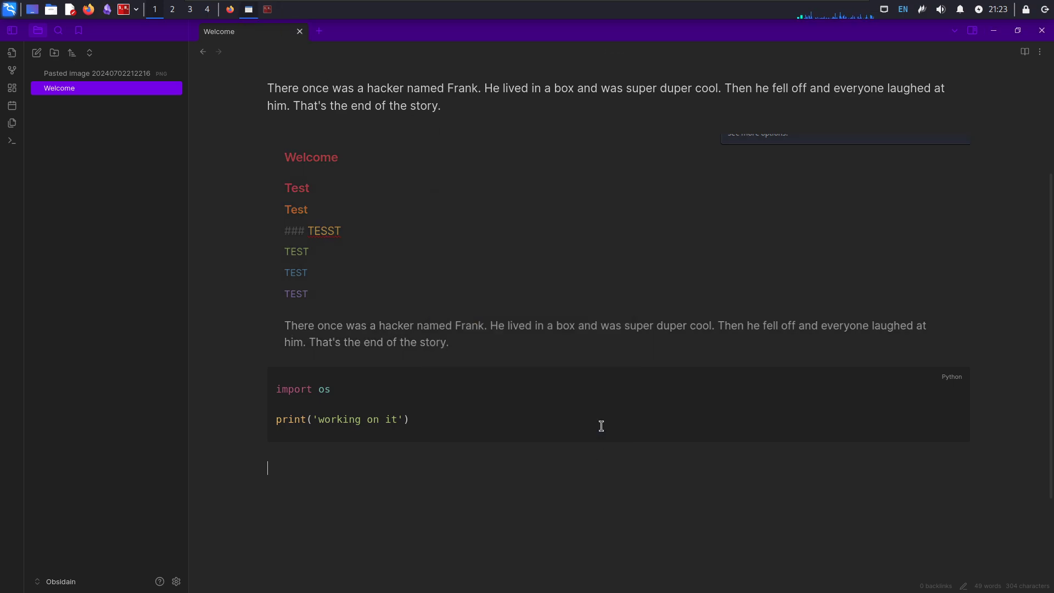
{"action": "right_click", "coordinate": [250, 11]}
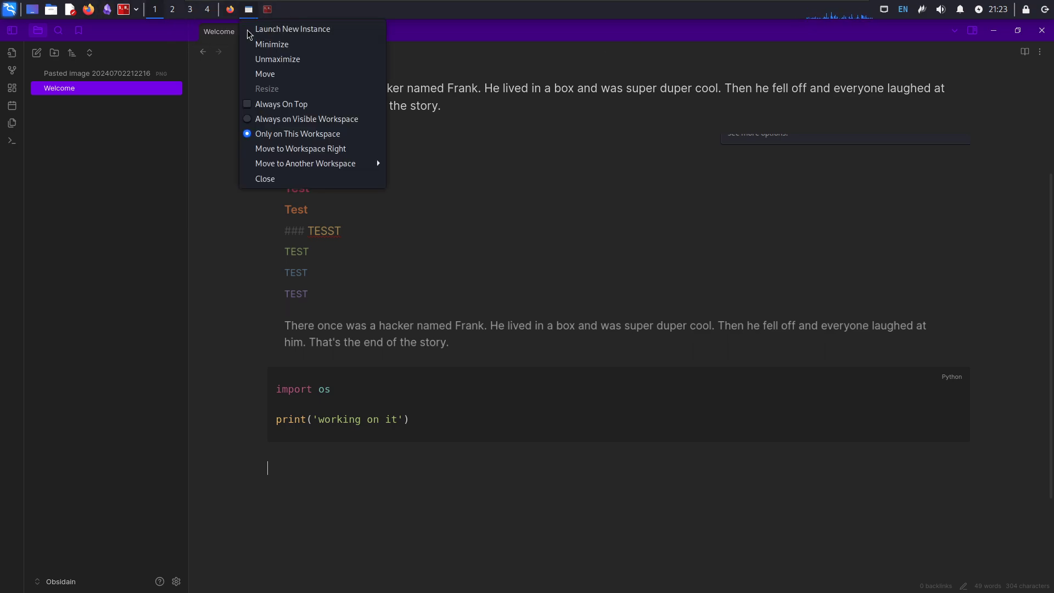
{"action": "left_click", "coordinate": [264, 178]}
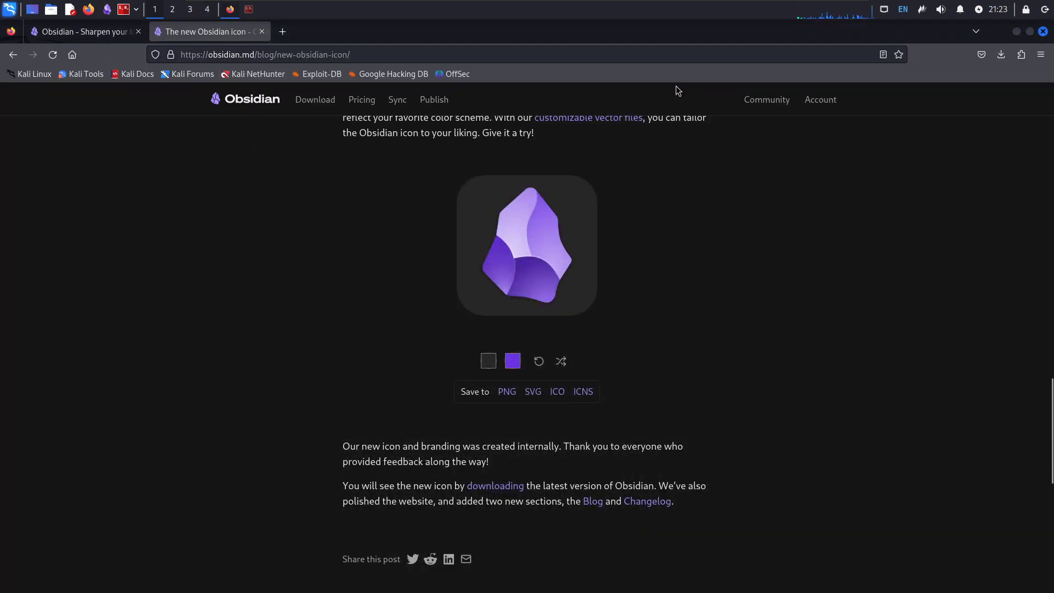
Close the 'The new Obsidian icon' tab and the last obsidian.md tab.
{"action": "left_click", "coordinate": [262, 31]}
{"action": "left_click", "coordinate": [138, 32]}
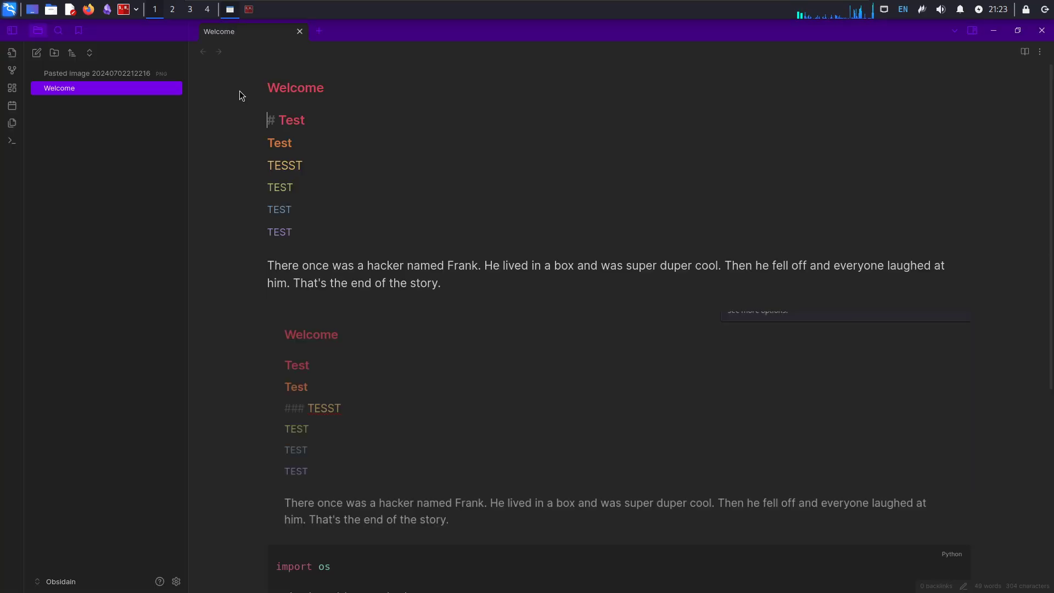
{"action": "scroll", "coordinate": [551, 268], "scroll_direction": "down", "scroll_amount": 5}
{"action": "scroll", "coordinate": [595, 254], "scroll_direction": "up", "scroll_amount": 5}
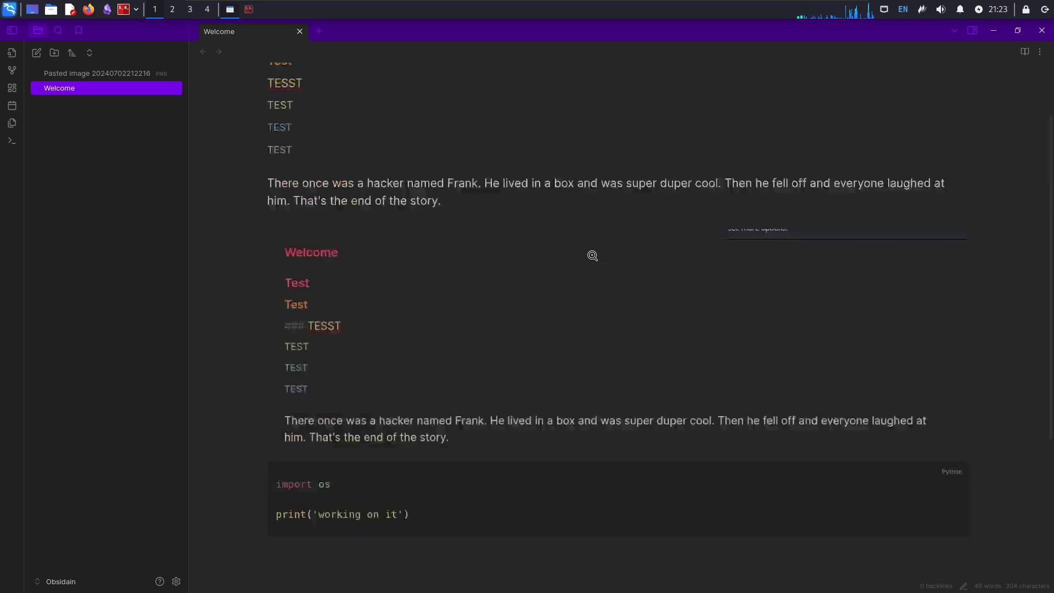
{"action": "scroll", "coordinate": [617, 272], "scroll_direction": "down", "scroll_amount": 3}
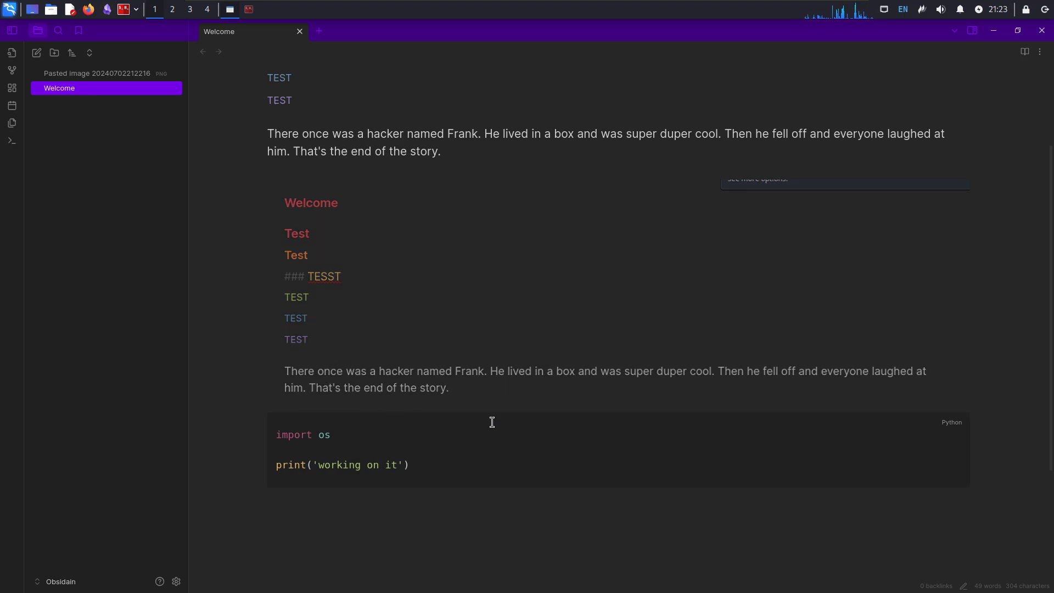
{"action": "scroll", "coordinate": [492, 417], "scroll_direction": "up", "scroll_amount": 1}
{"action": "scroll", "coordinate": [491, 412], "scroll_direction": "up", "scroll_amount": 2}
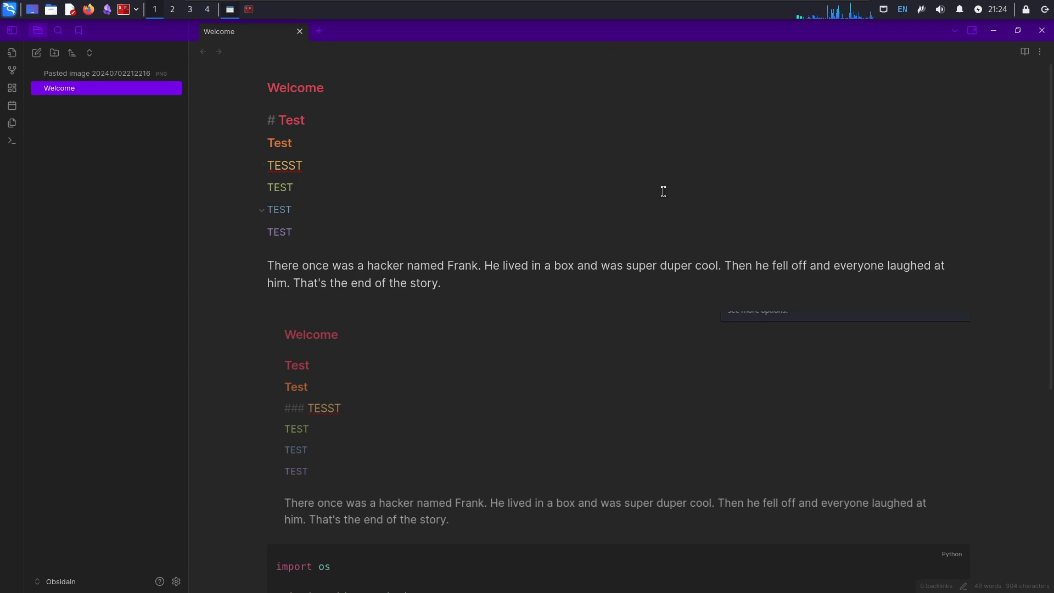